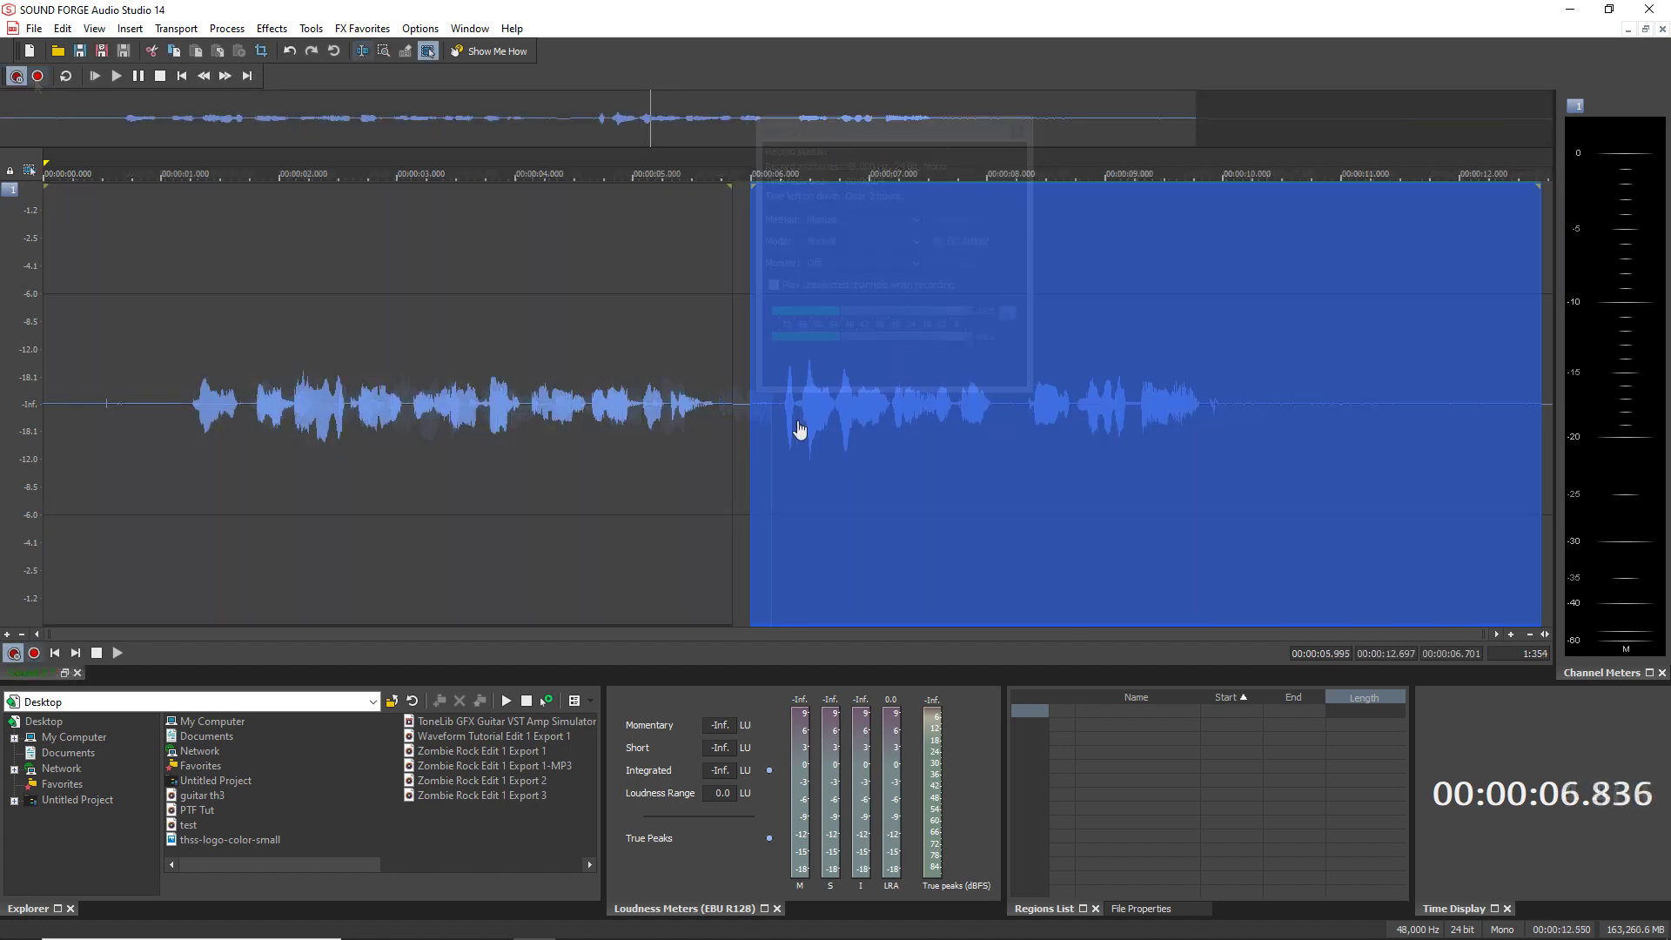
Step: Overlap the later clip as a crossfade, then switch to the Podcast window layout
{"action": "left_click_drag", "start_coordinate": [799, 429], "coordinate": [622, 399]}
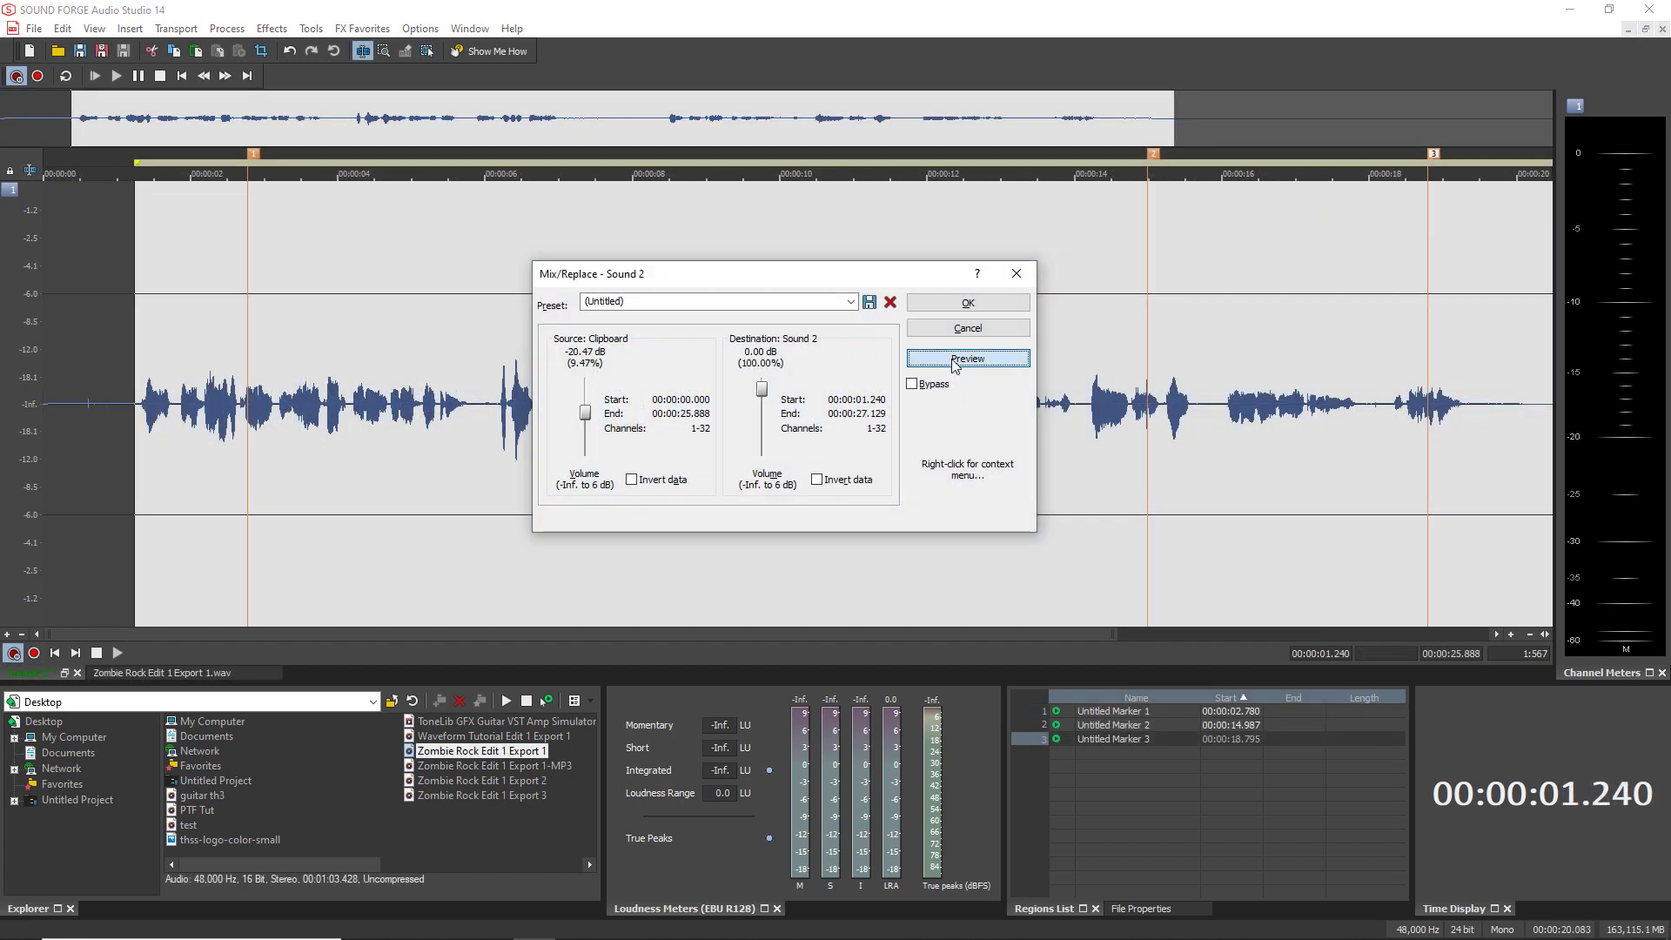
{"action": "left_click", "coordinate": [955, 366]}
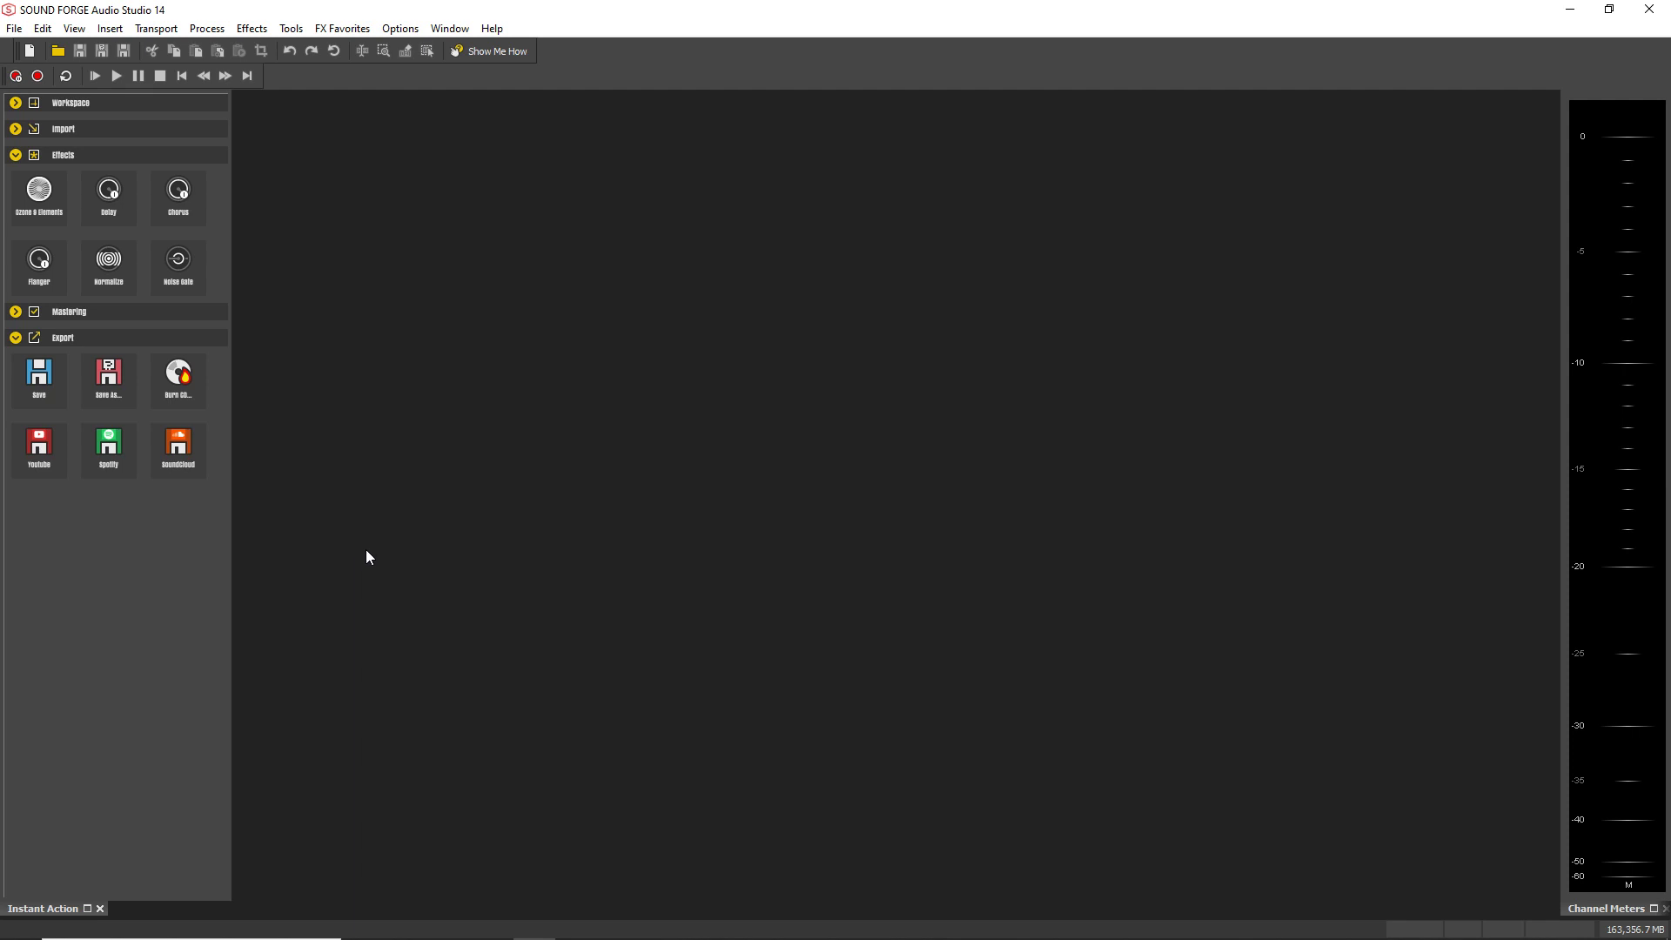
{"action": "left_click", "coordinate": [74, 28]}
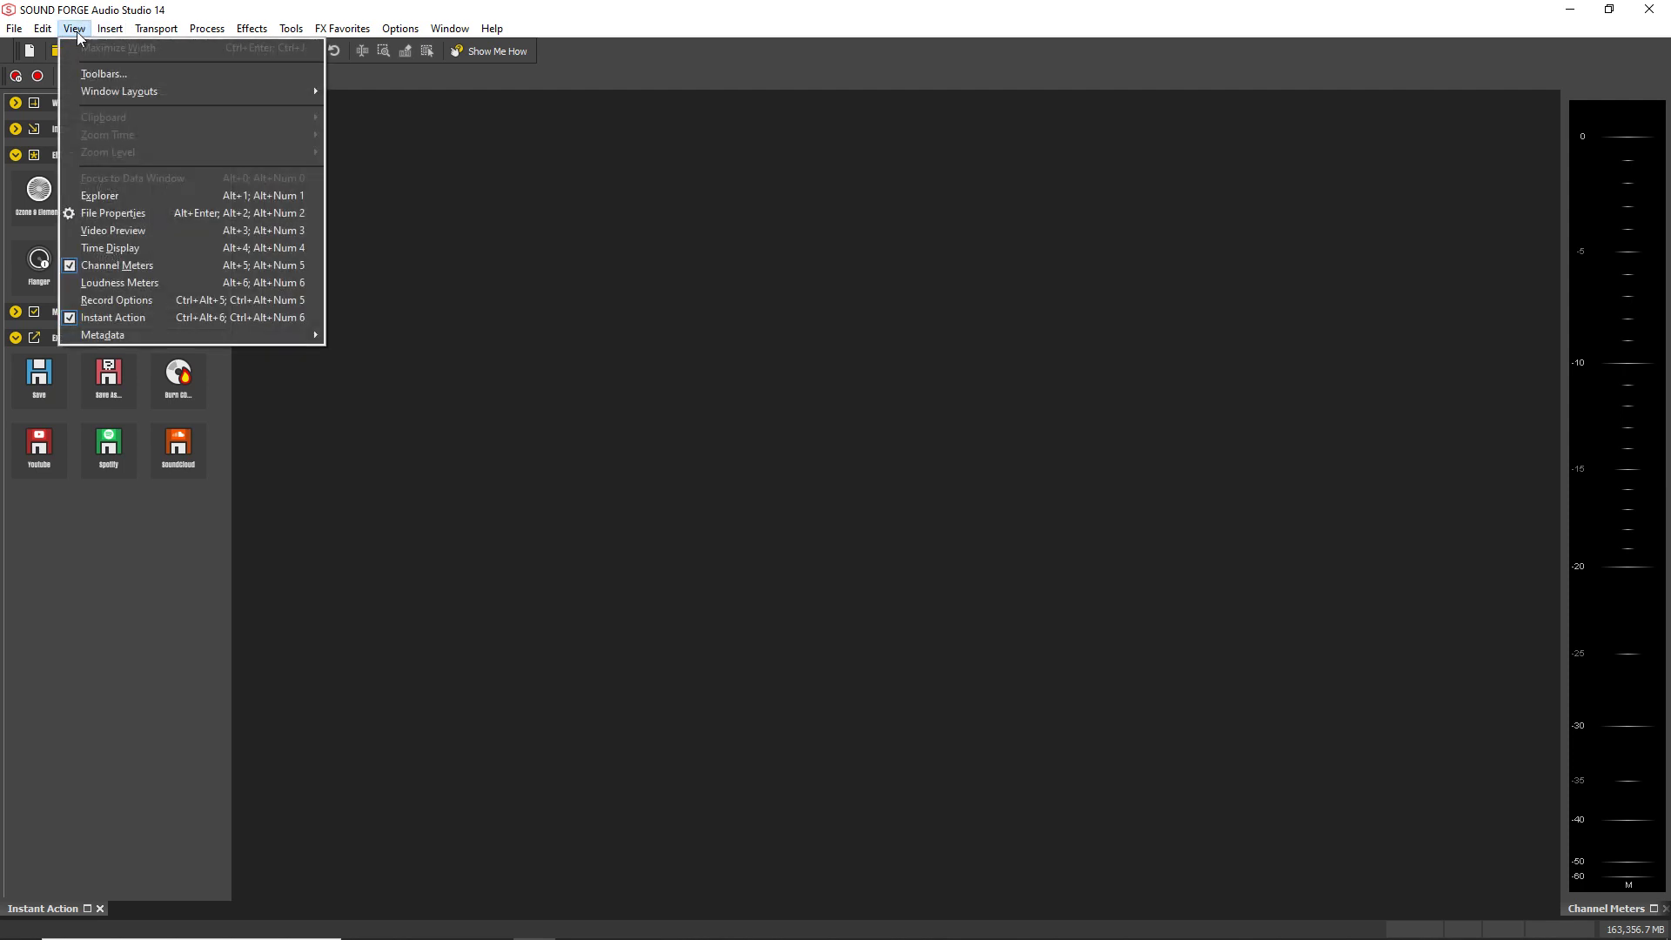
{"action": "mouse_move", "coordinate": [118, 93]}
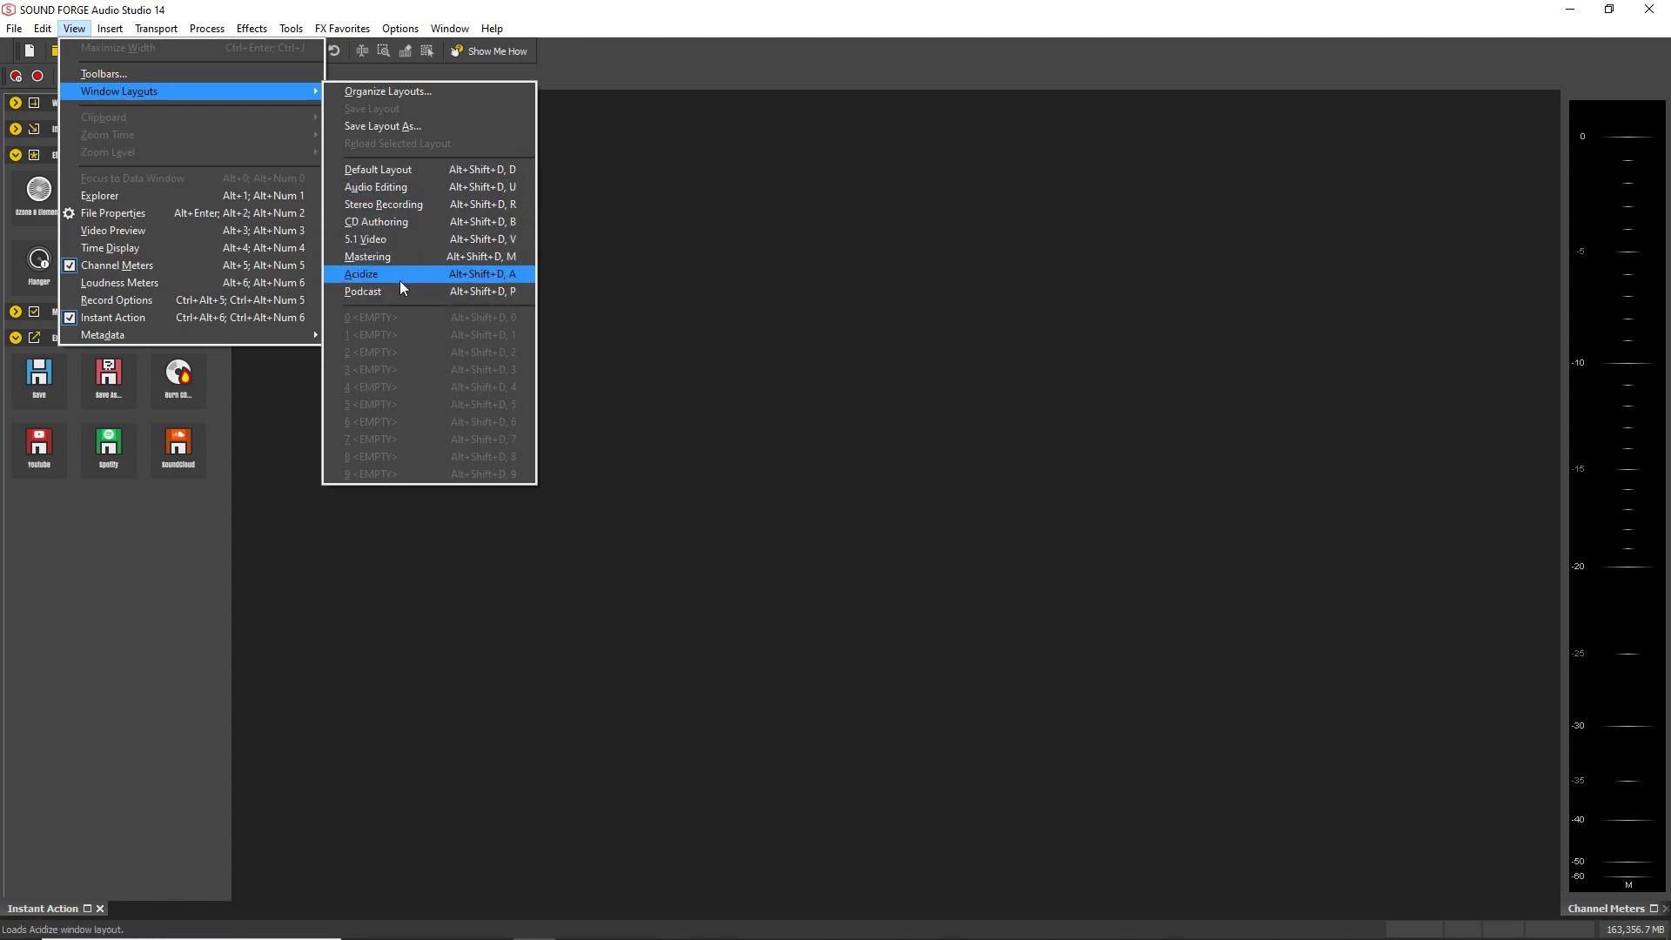
{"action": "left_click", "coordinate": [363, 291]}
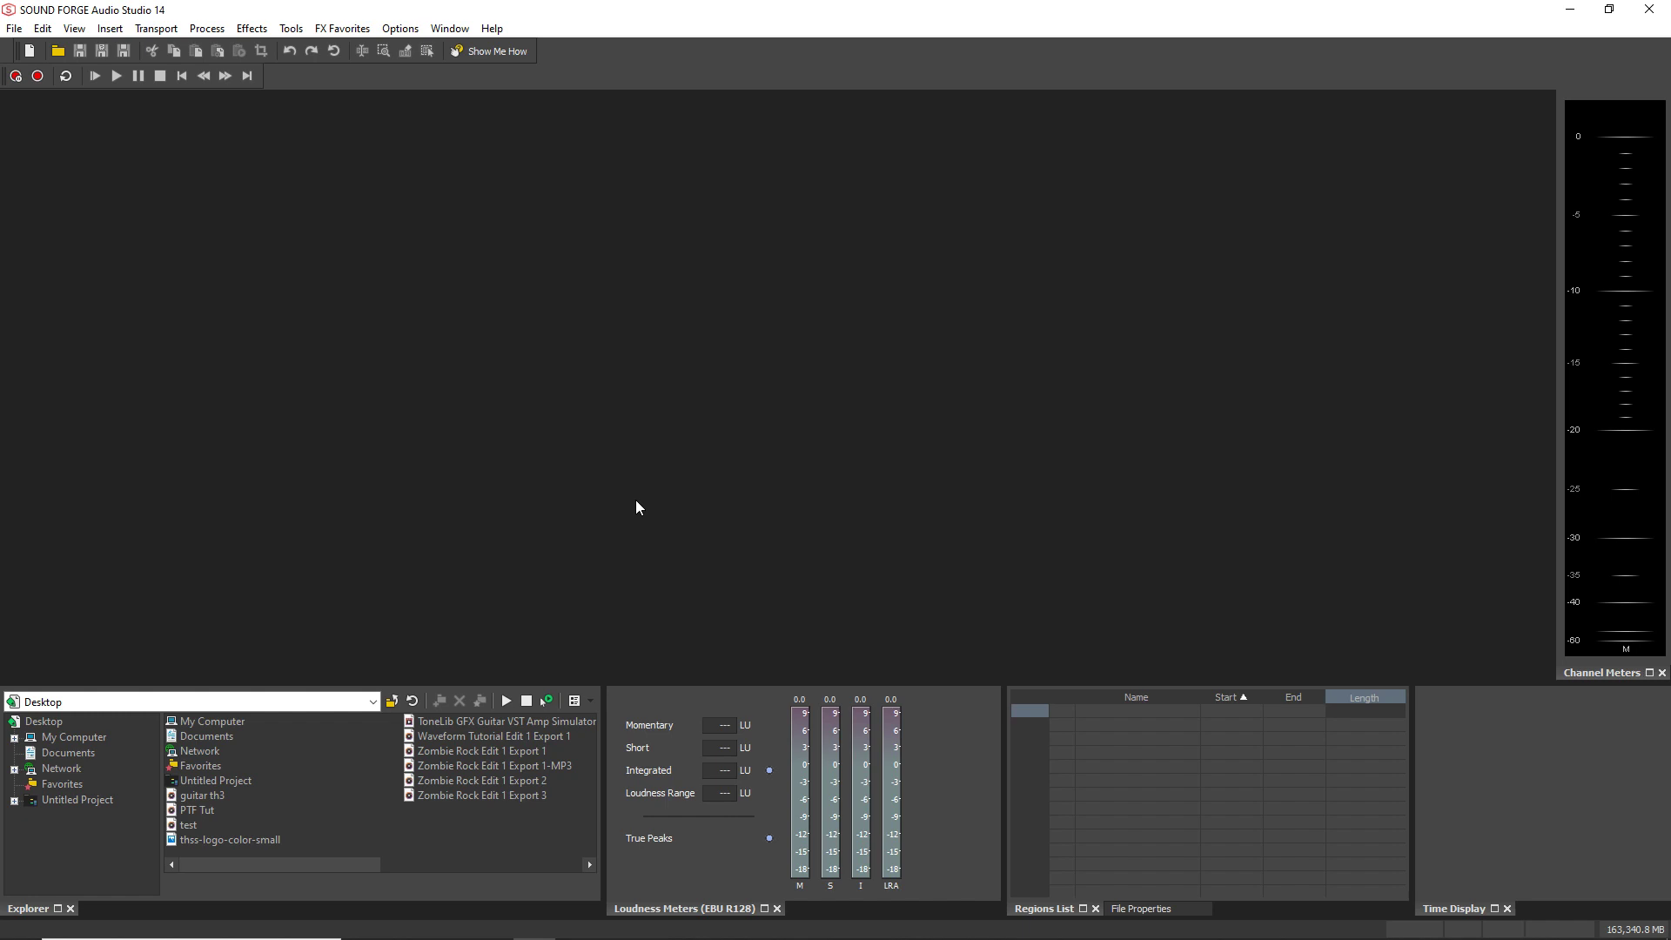
Step: Create a new 48,000 Hz, 24-bit, 1 (Mono) channel file named Sound 2
{"action": "left_click", "coordinate": [14, 28]}
{"action": "left_click", "coordinate": [27, 48]}
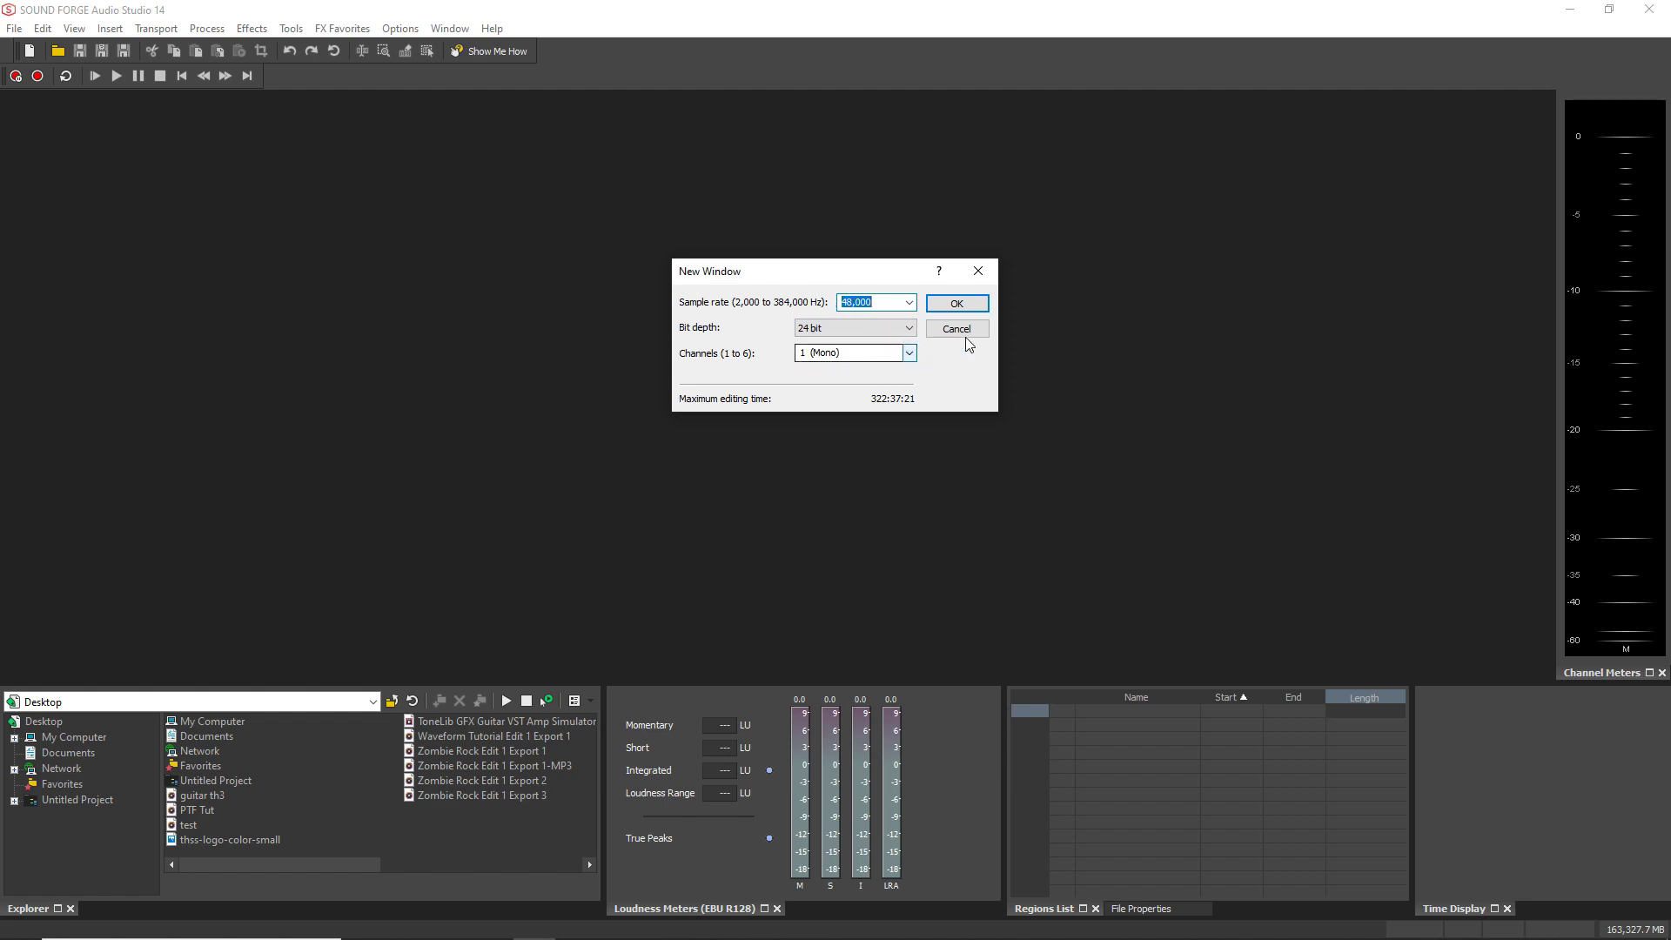
{"action": "left_click", "coordinate": [957, 303]}
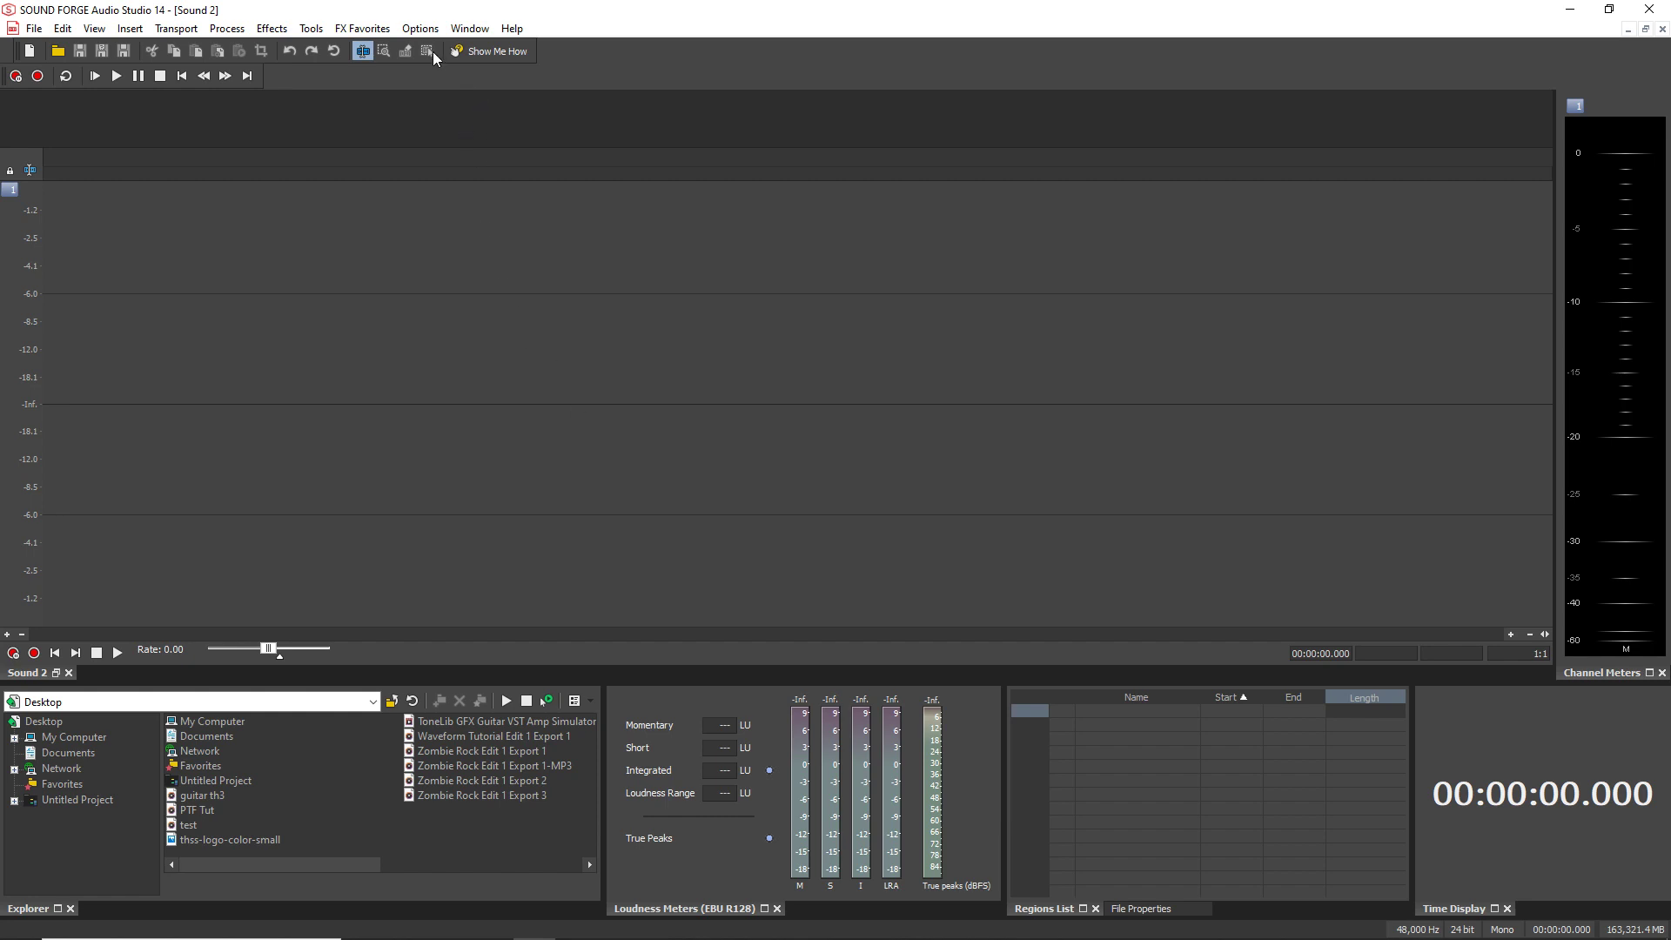
{"action": "left_click", "coordinate": [420, 29]}
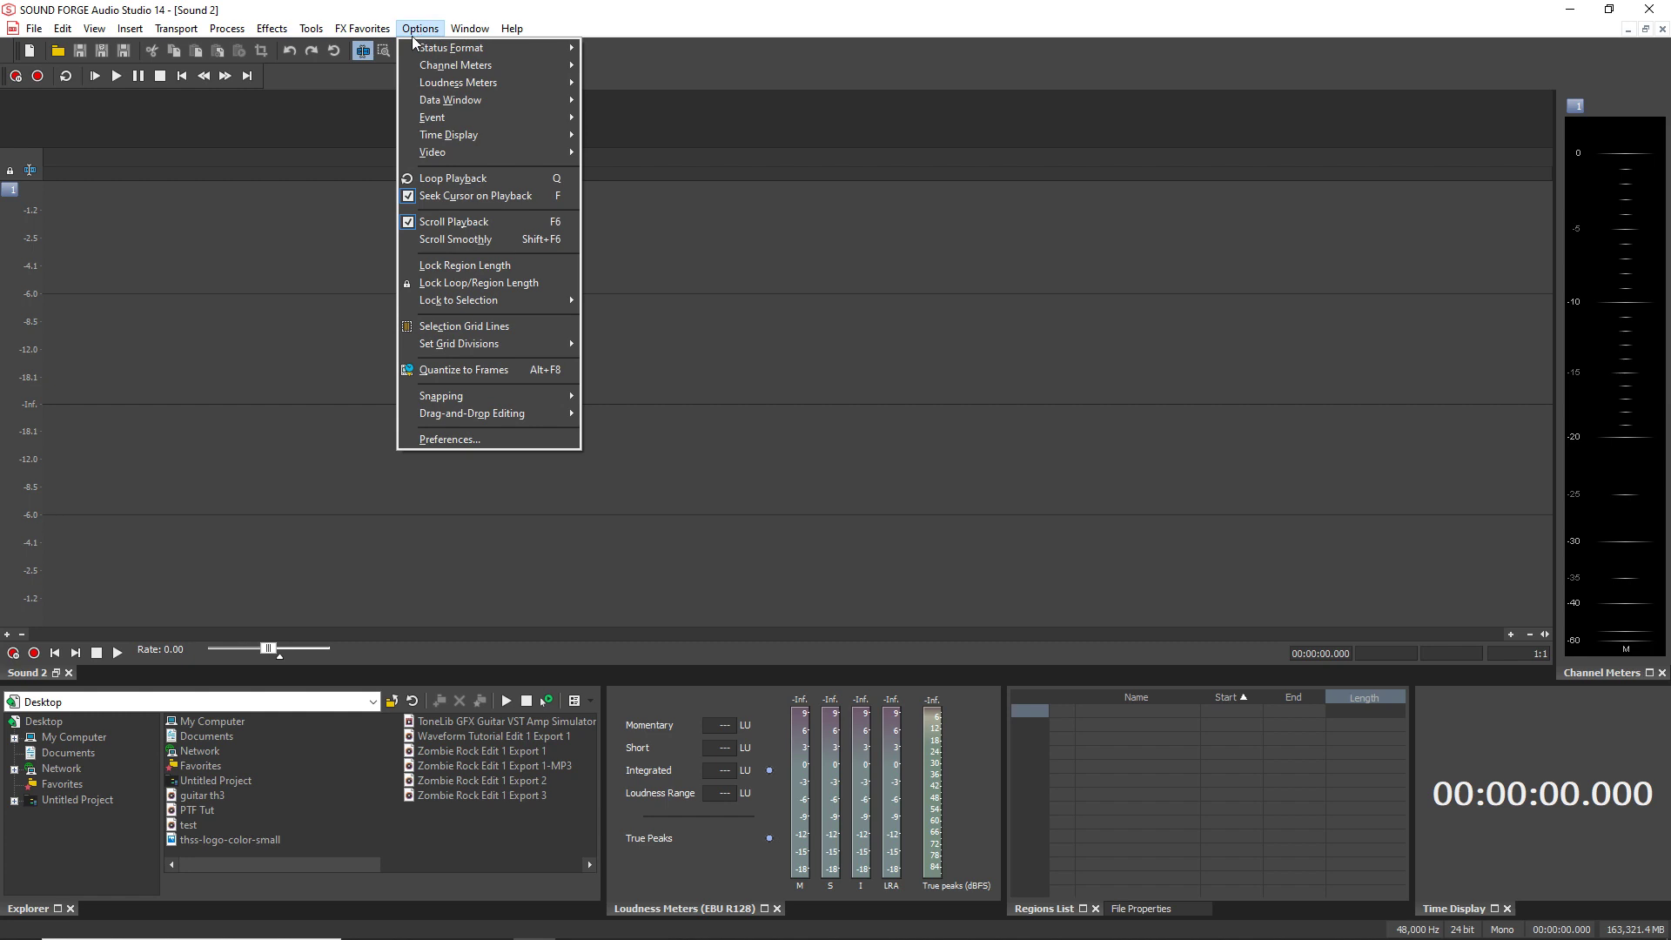
{"action": "left_click", "coordinate": [458, 440]}
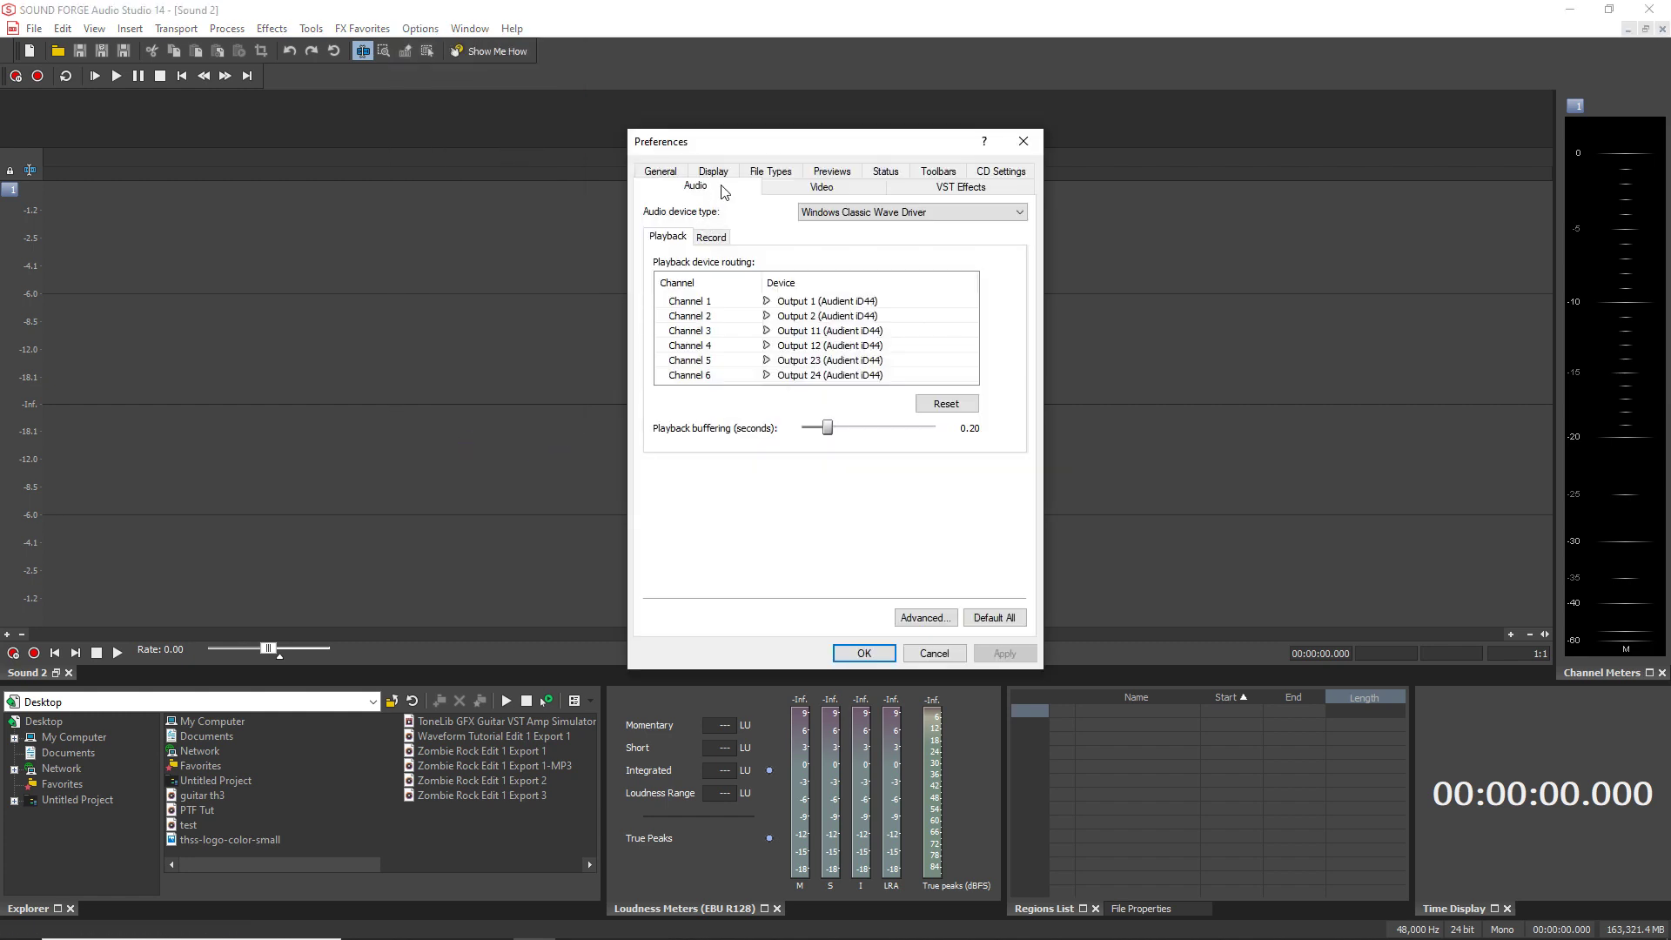
{"action": "left_click", "coordinate": [711, 242]}
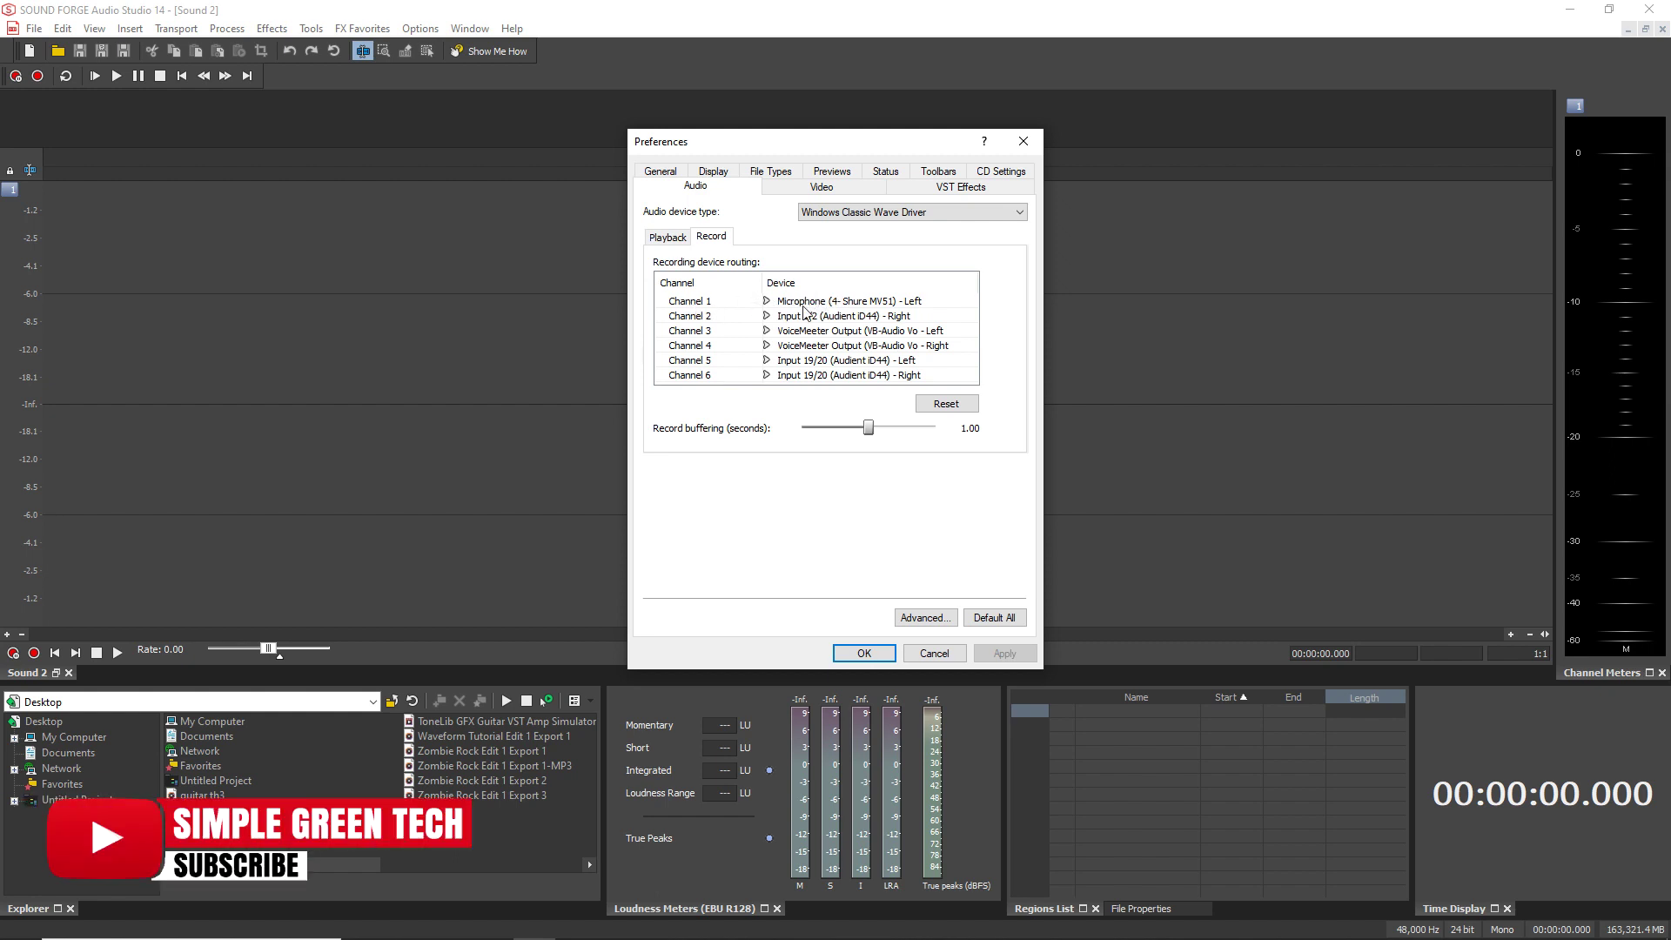
{"action": "left_click", "coordinate": [870, 213]}
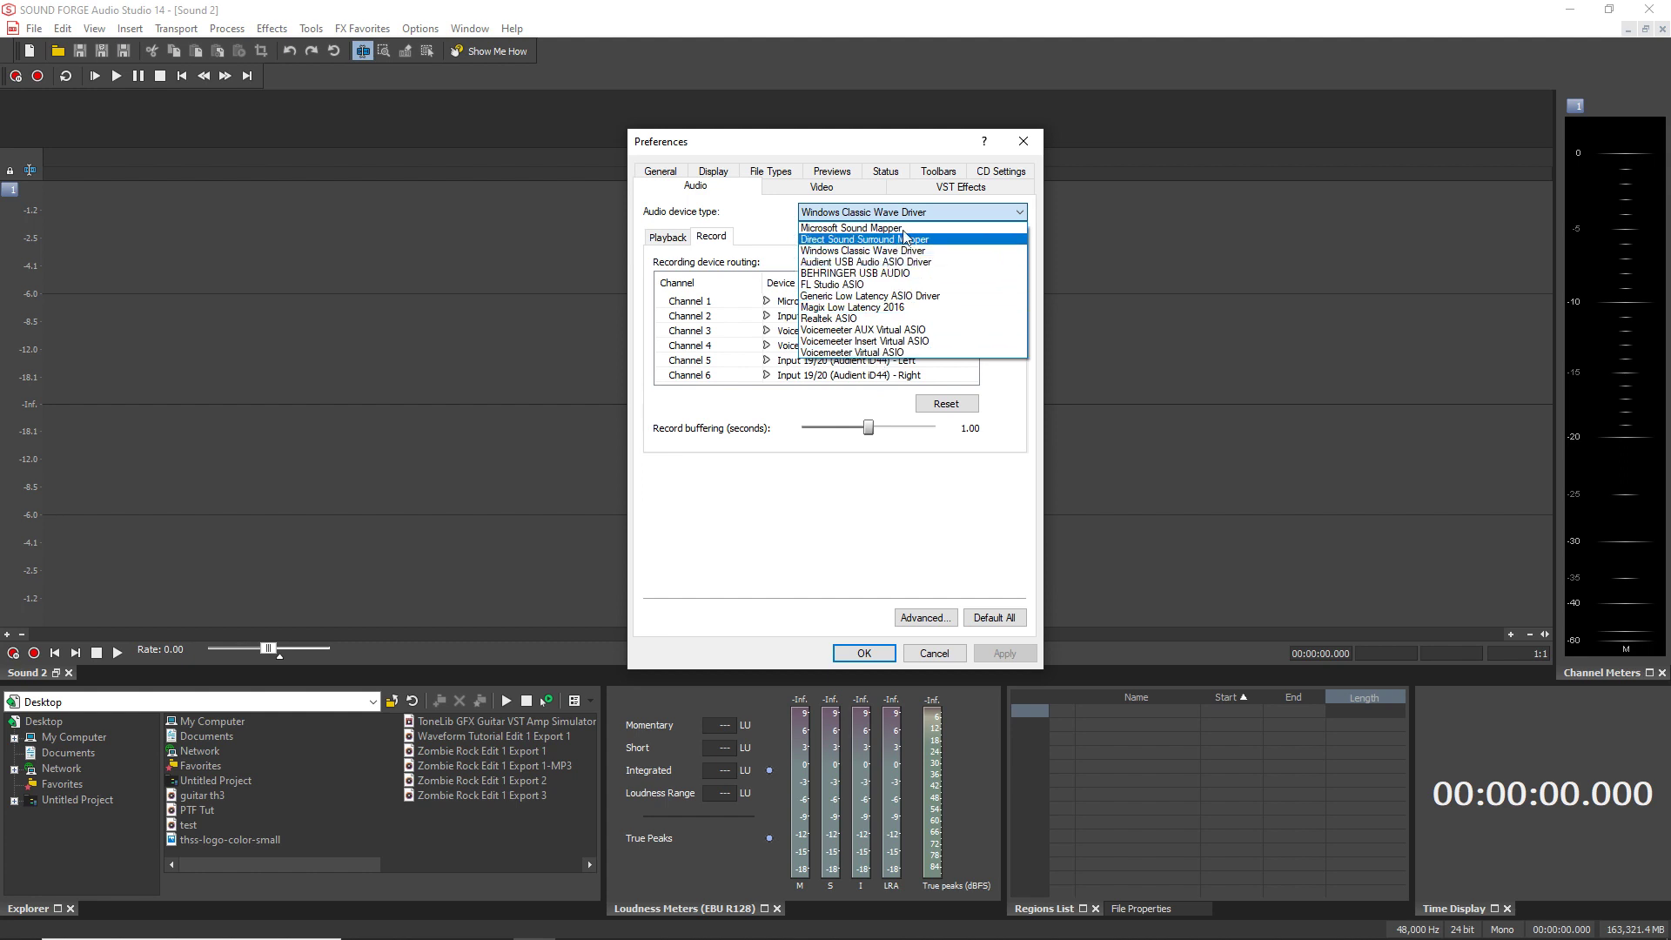
{"action": "left_click", "coordinate": [767, 243]}
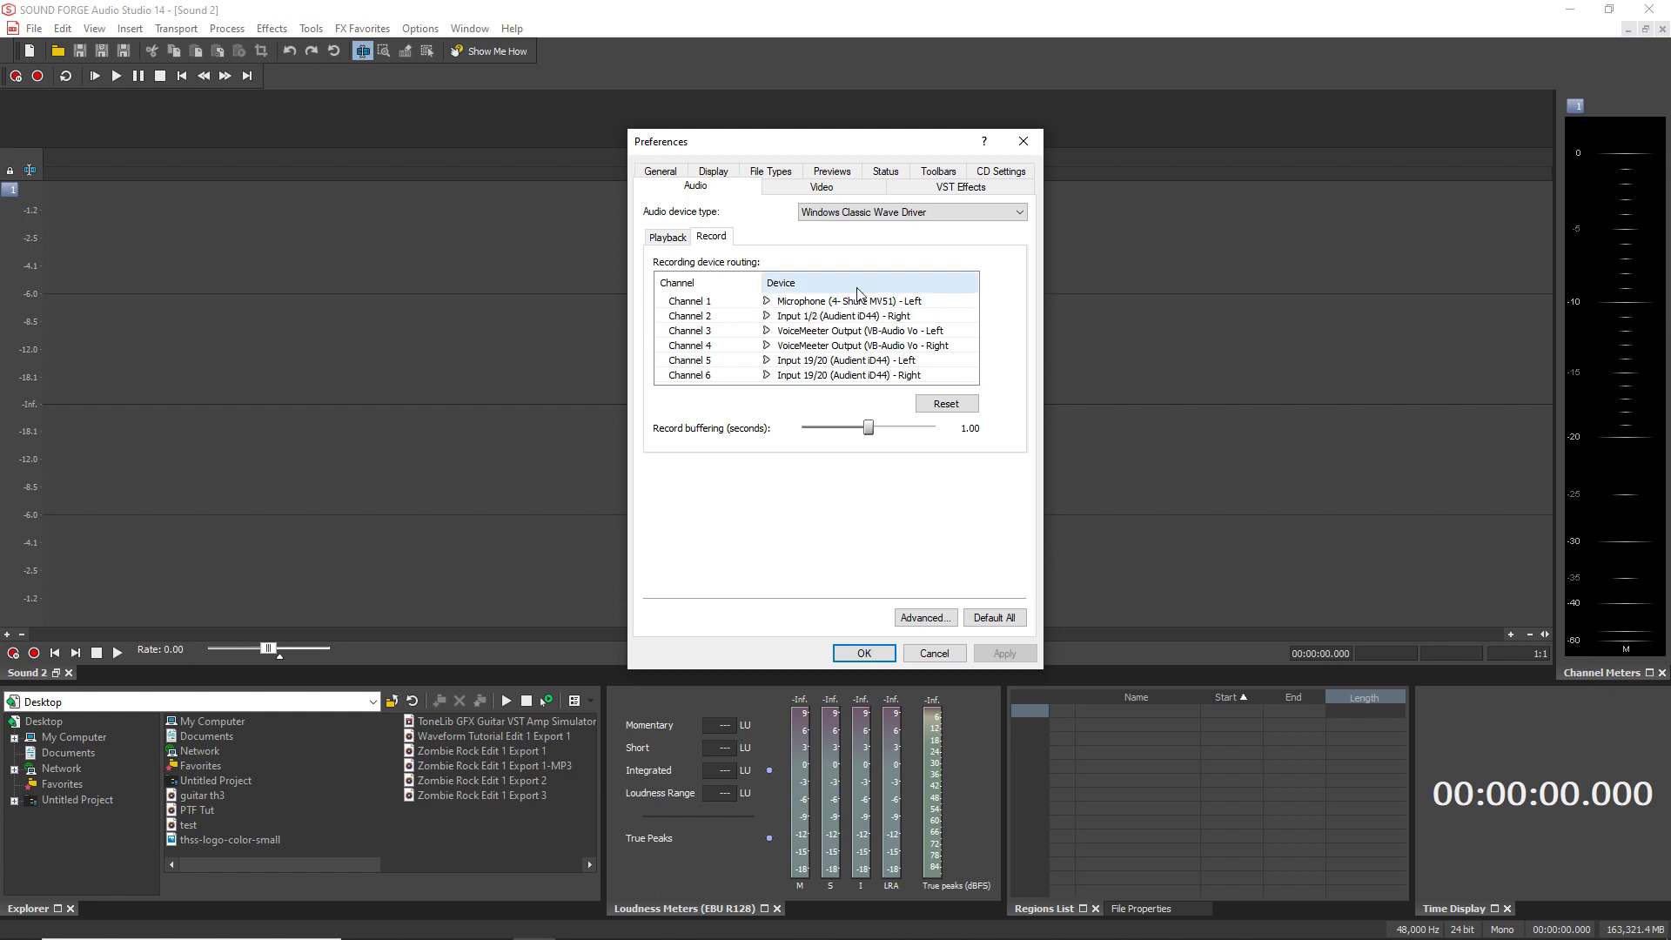
{"action": "left_click", "coordinate": [865, 654]}
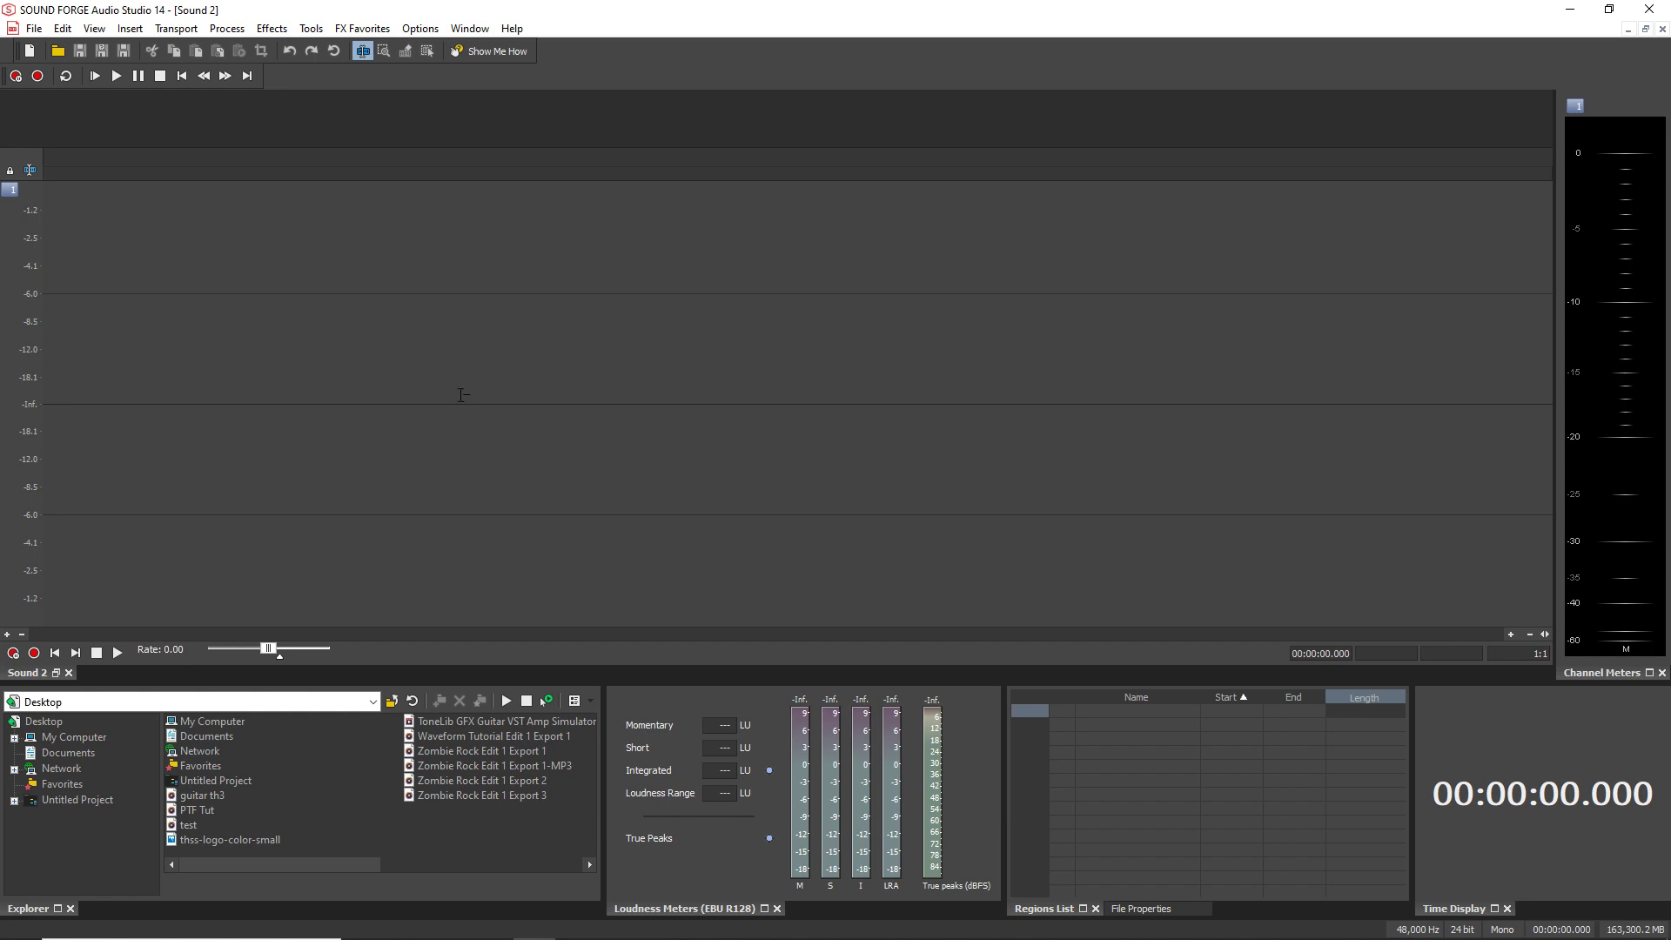
Step: Show Record Options, arm recording, move the window to the right, and start recording into Sound 2
{"action": "left_click", "coordinate": [102, 33]}
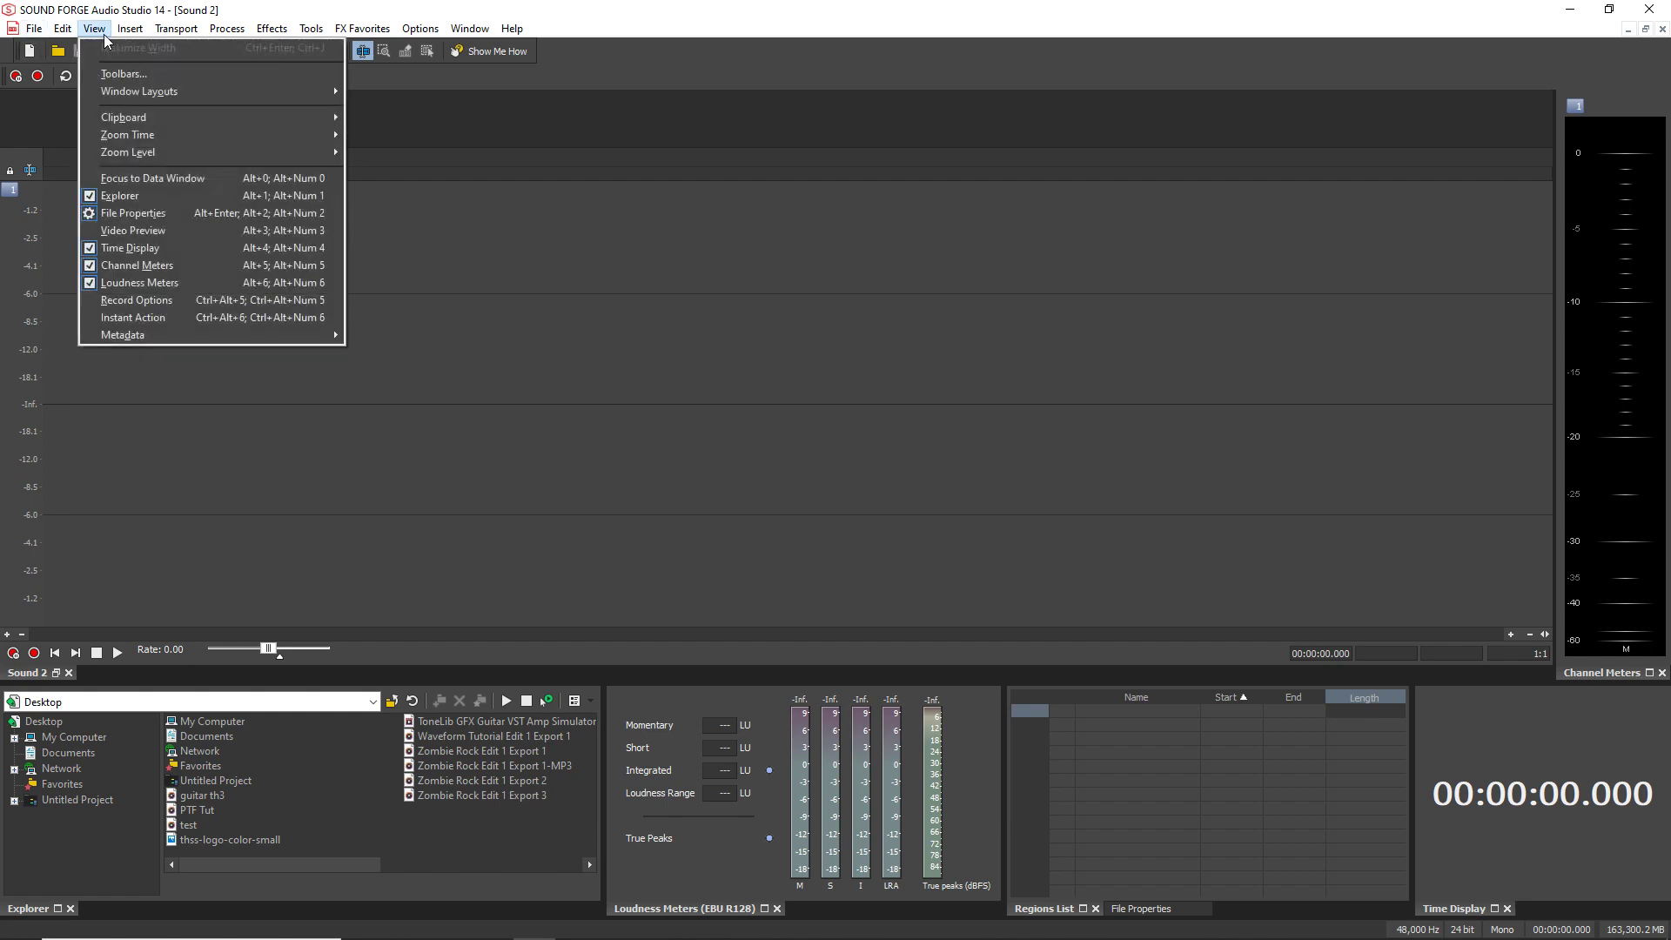
{"action": "left_click", "coordinate": [160, 302]}
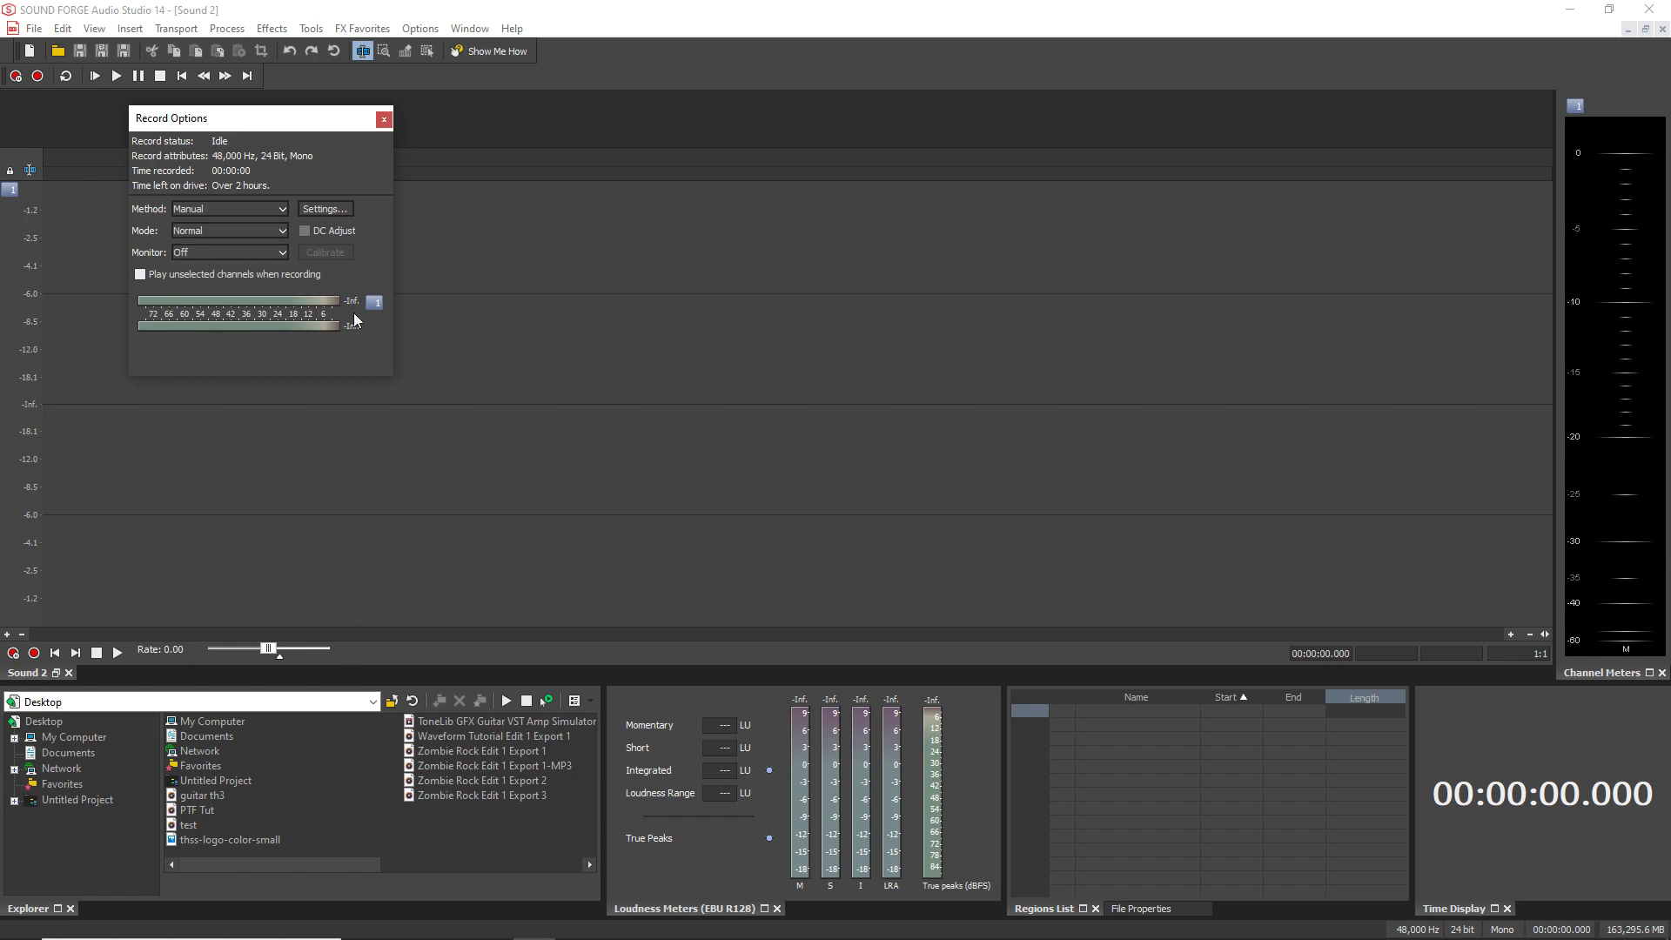
{"action": "left_click", "coordinate": [16, 77]}
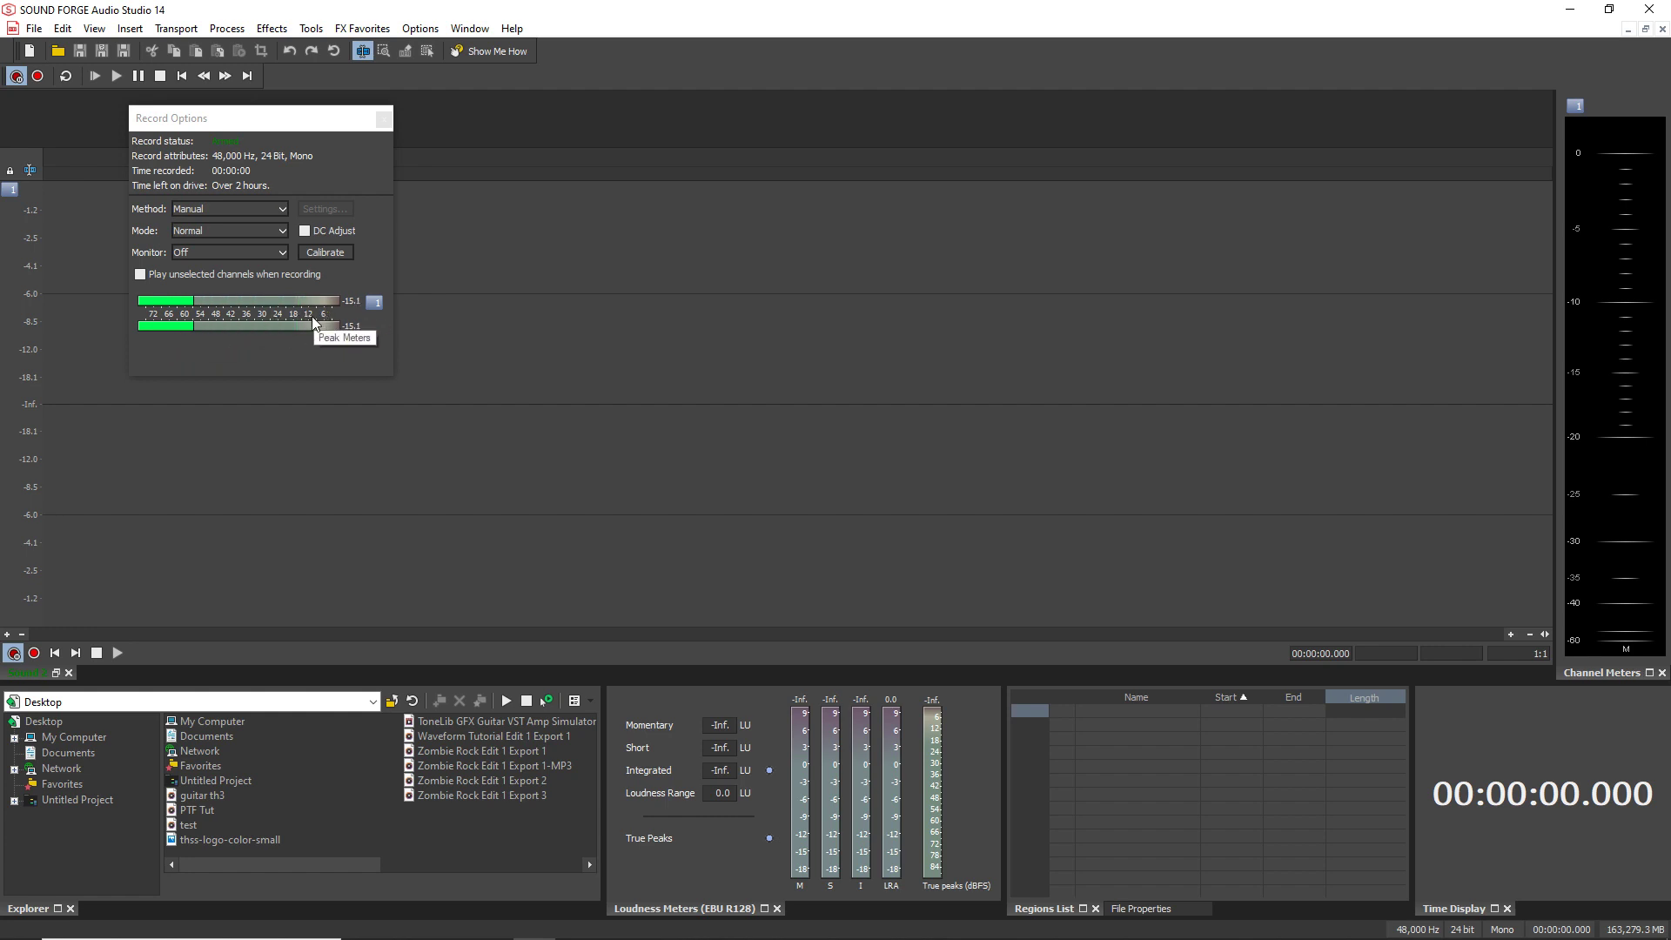
{"action": "left_click_drag", "start_coordinate": [174, 118], "coordinate": [571, 150]}
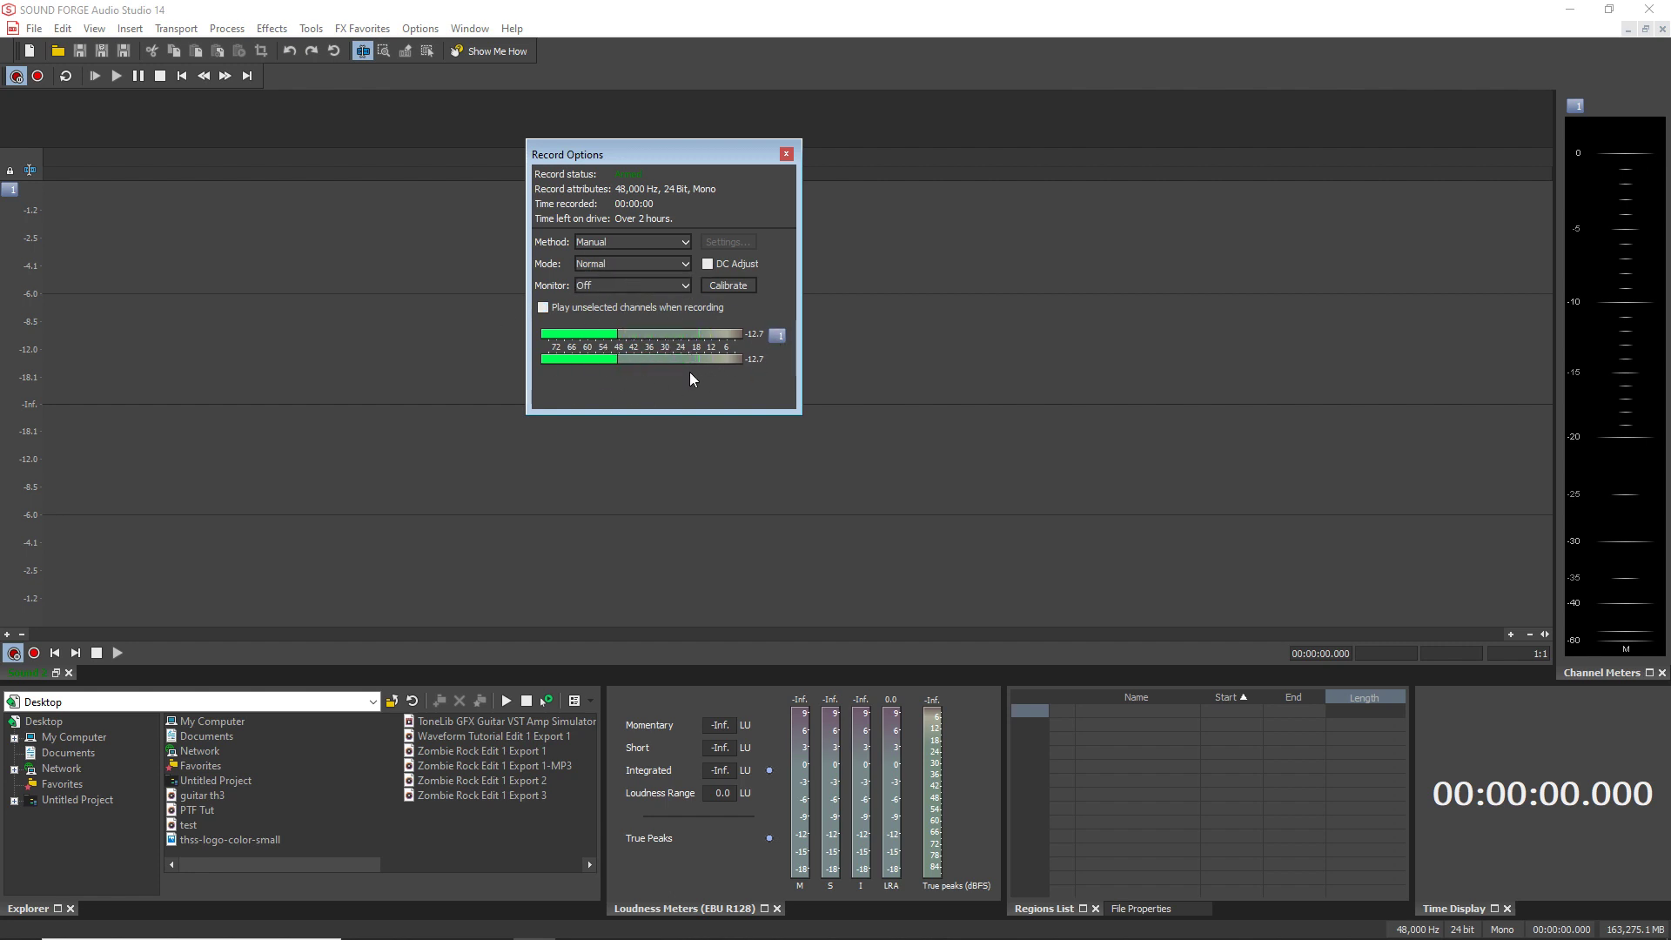
{"action": "left_click_drag", "start_coordinate": [675, 151], "coordinate": [905, 127]}
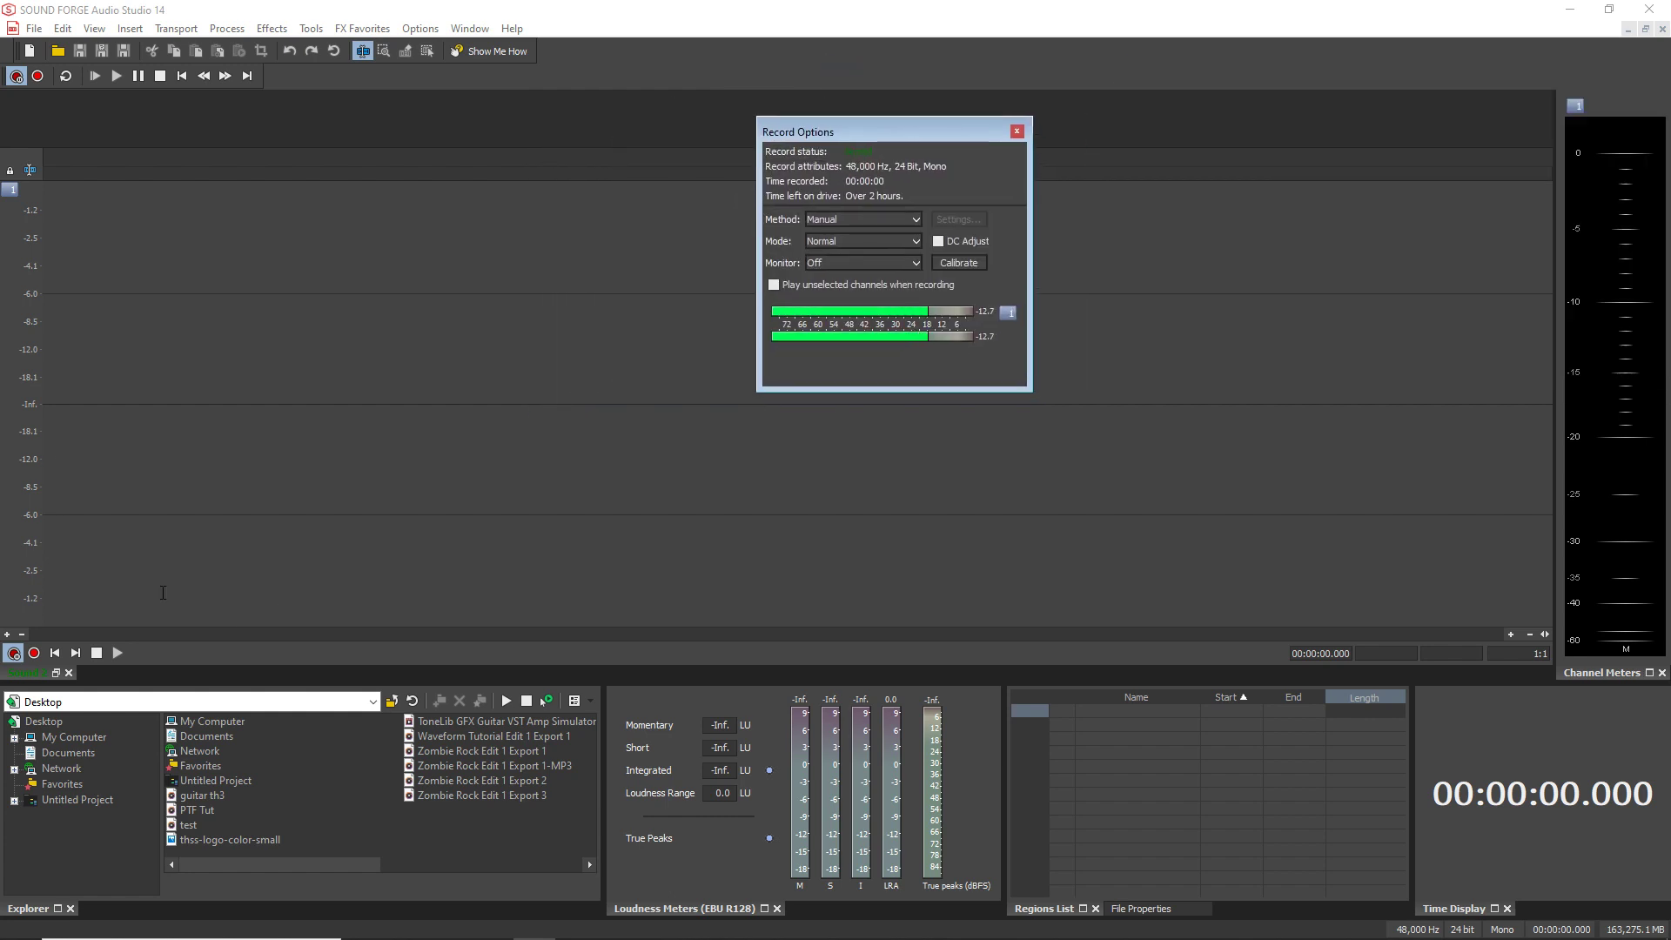
{"action": "left_click", "coordinate": [38, 77]}
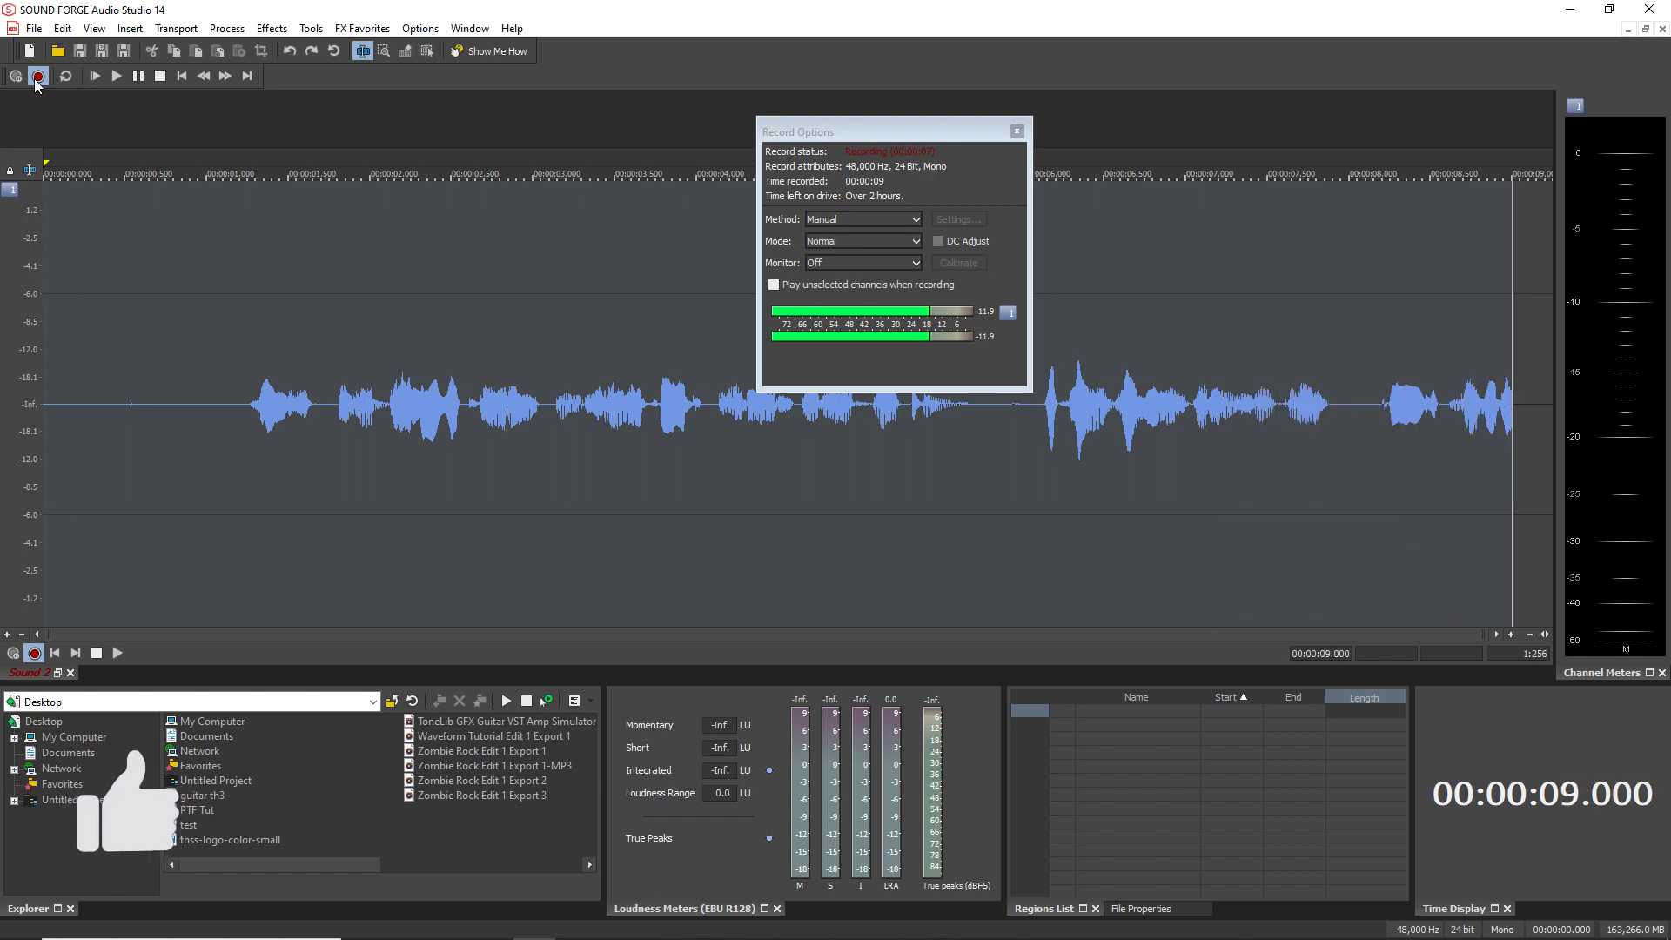
Step: Stop the recording after about 10 seconds of speech in Sound 2
{"action": "left_click", "coordinate": [37, 76]}
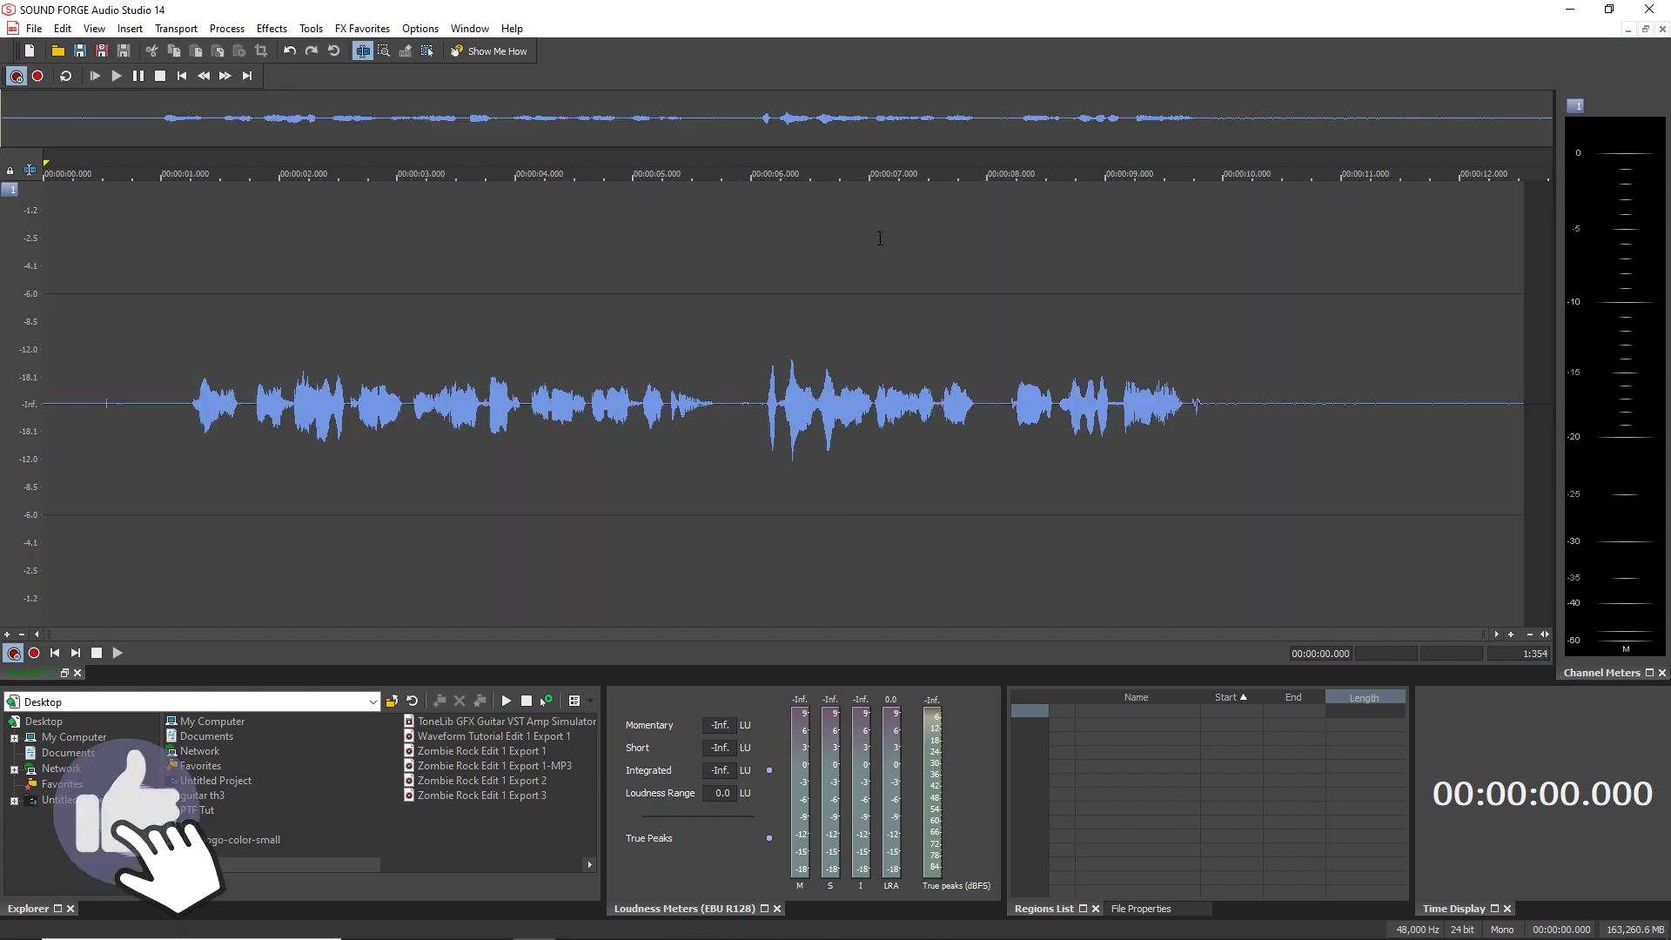
Step: Use the Event Tool to split the recorded event at 5.848 s
{"action": "left_click", "coordinate": [427, 52]}
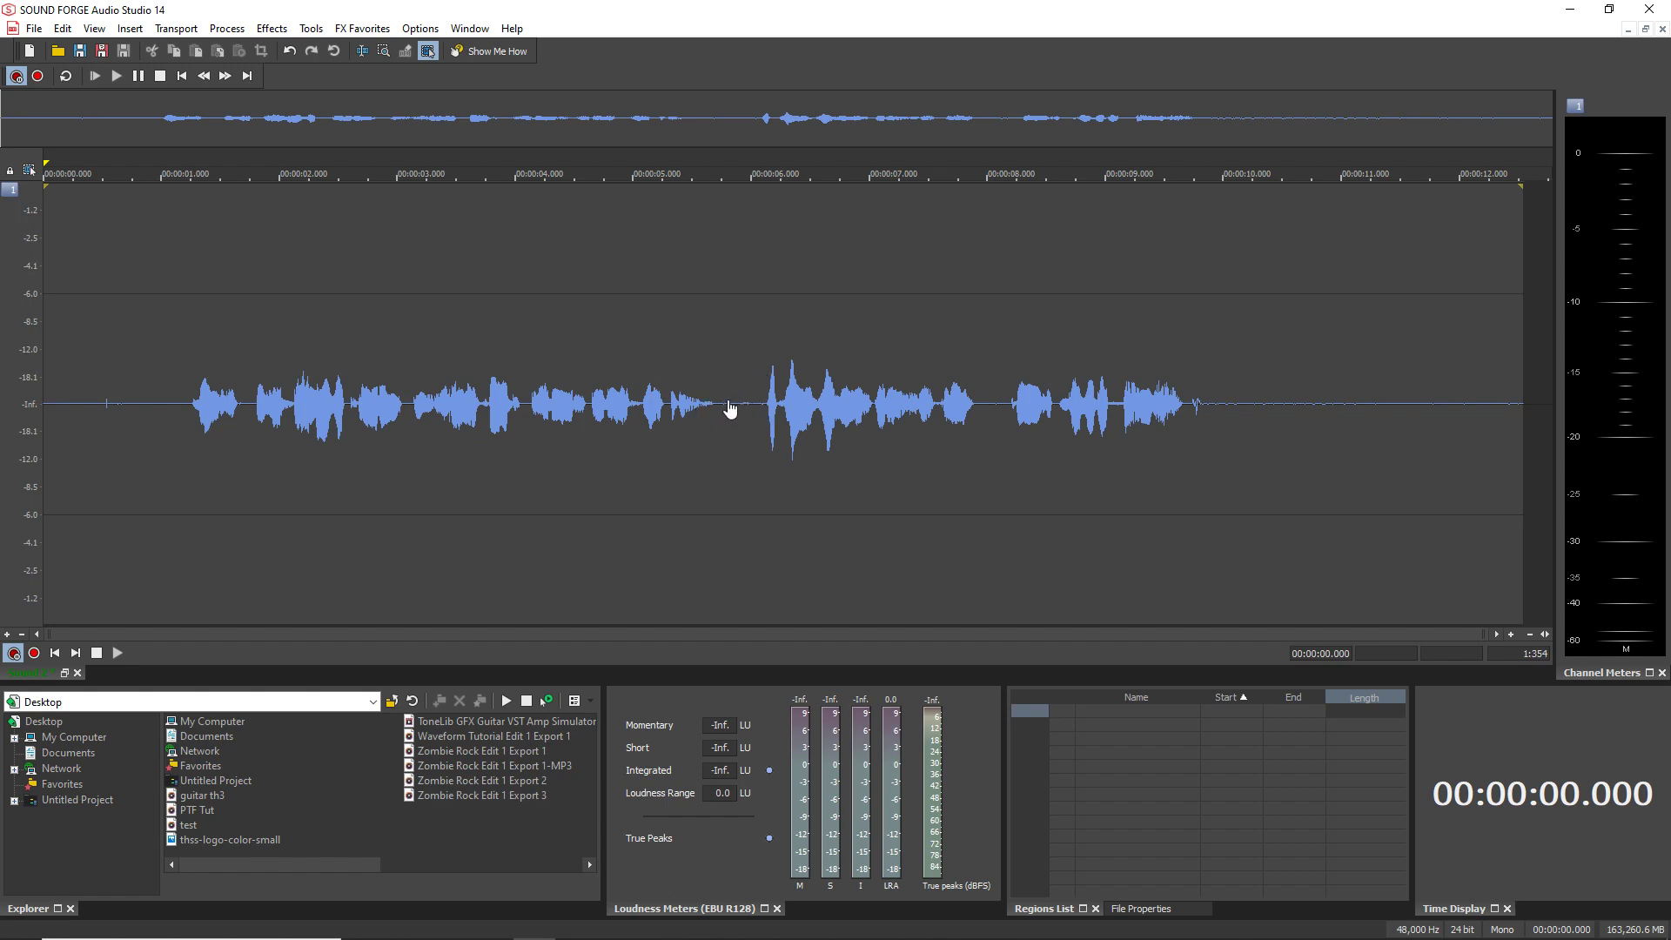
{"action": "double_click", "coordinate": [733, 351]}
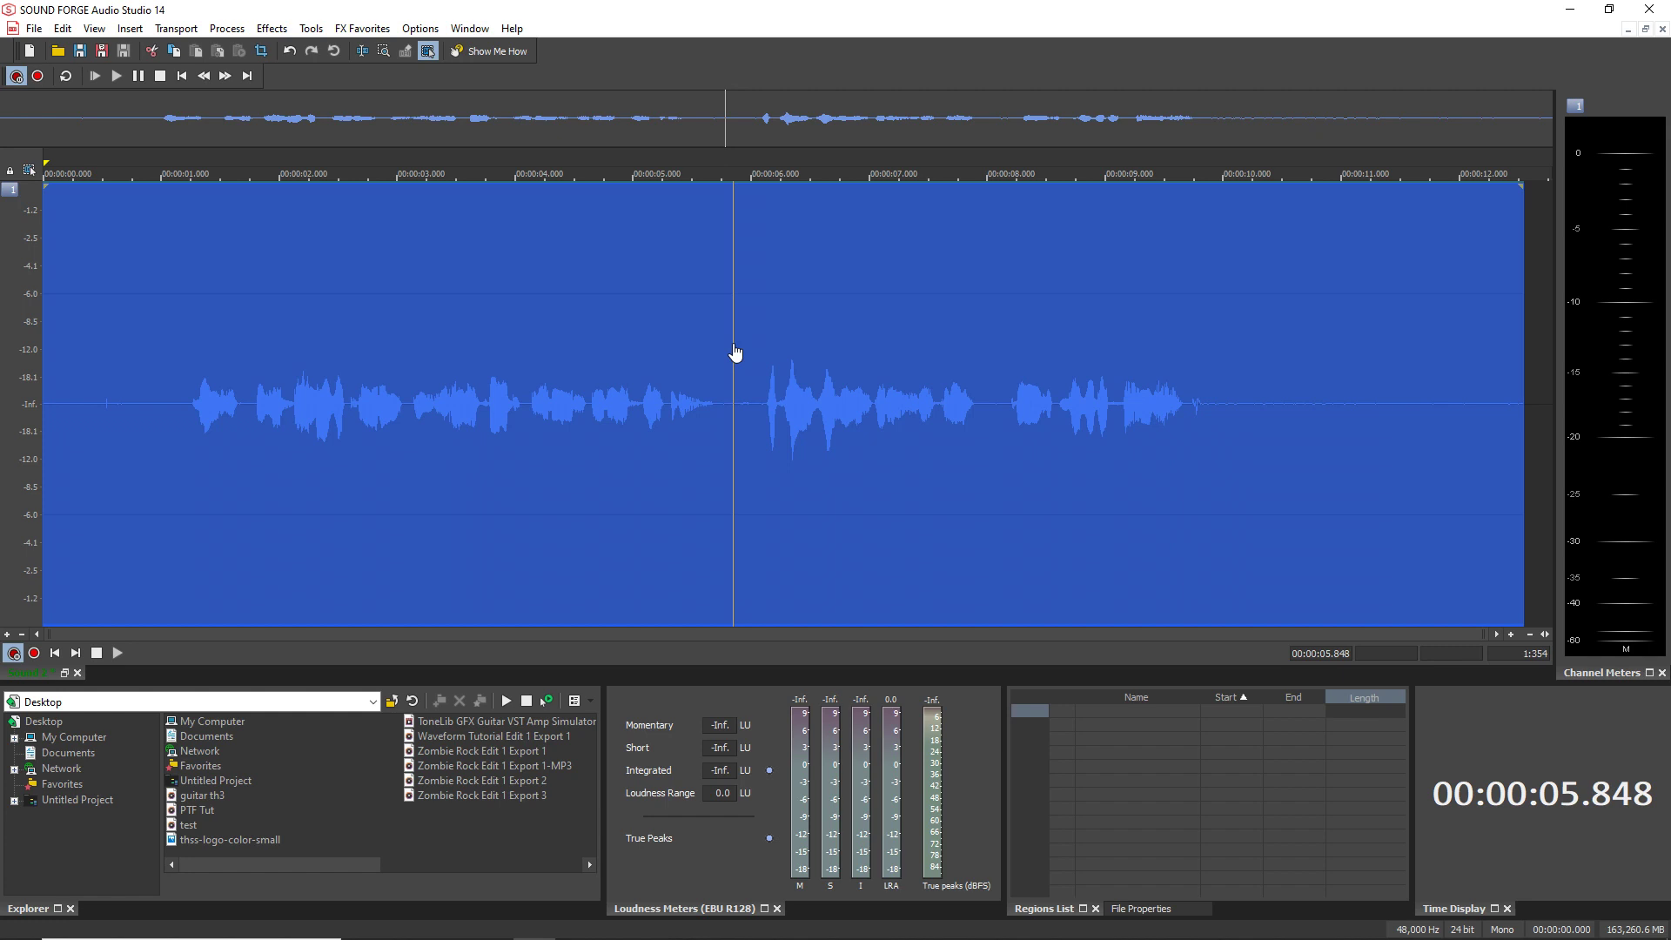
{"action": "left_click", "coordinate": [734, 352], "text": "shift"}
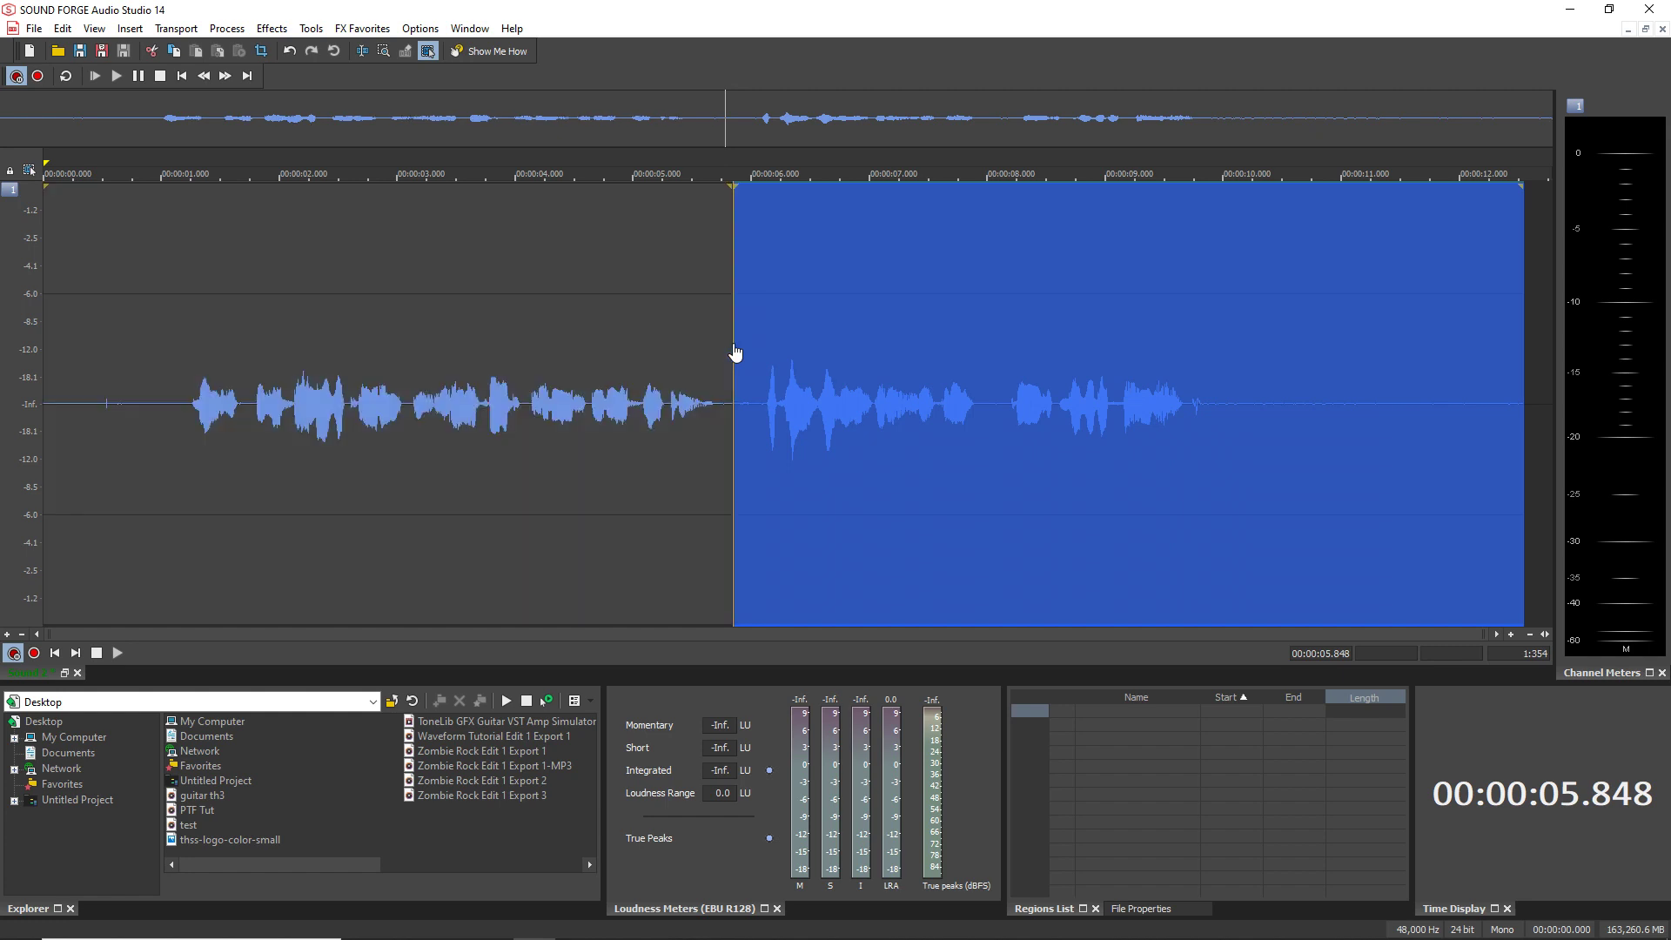
{"action": "double_click", "coordinate": [735, 352]}
{"action": "right_click", "coordinate": [732, 344]}
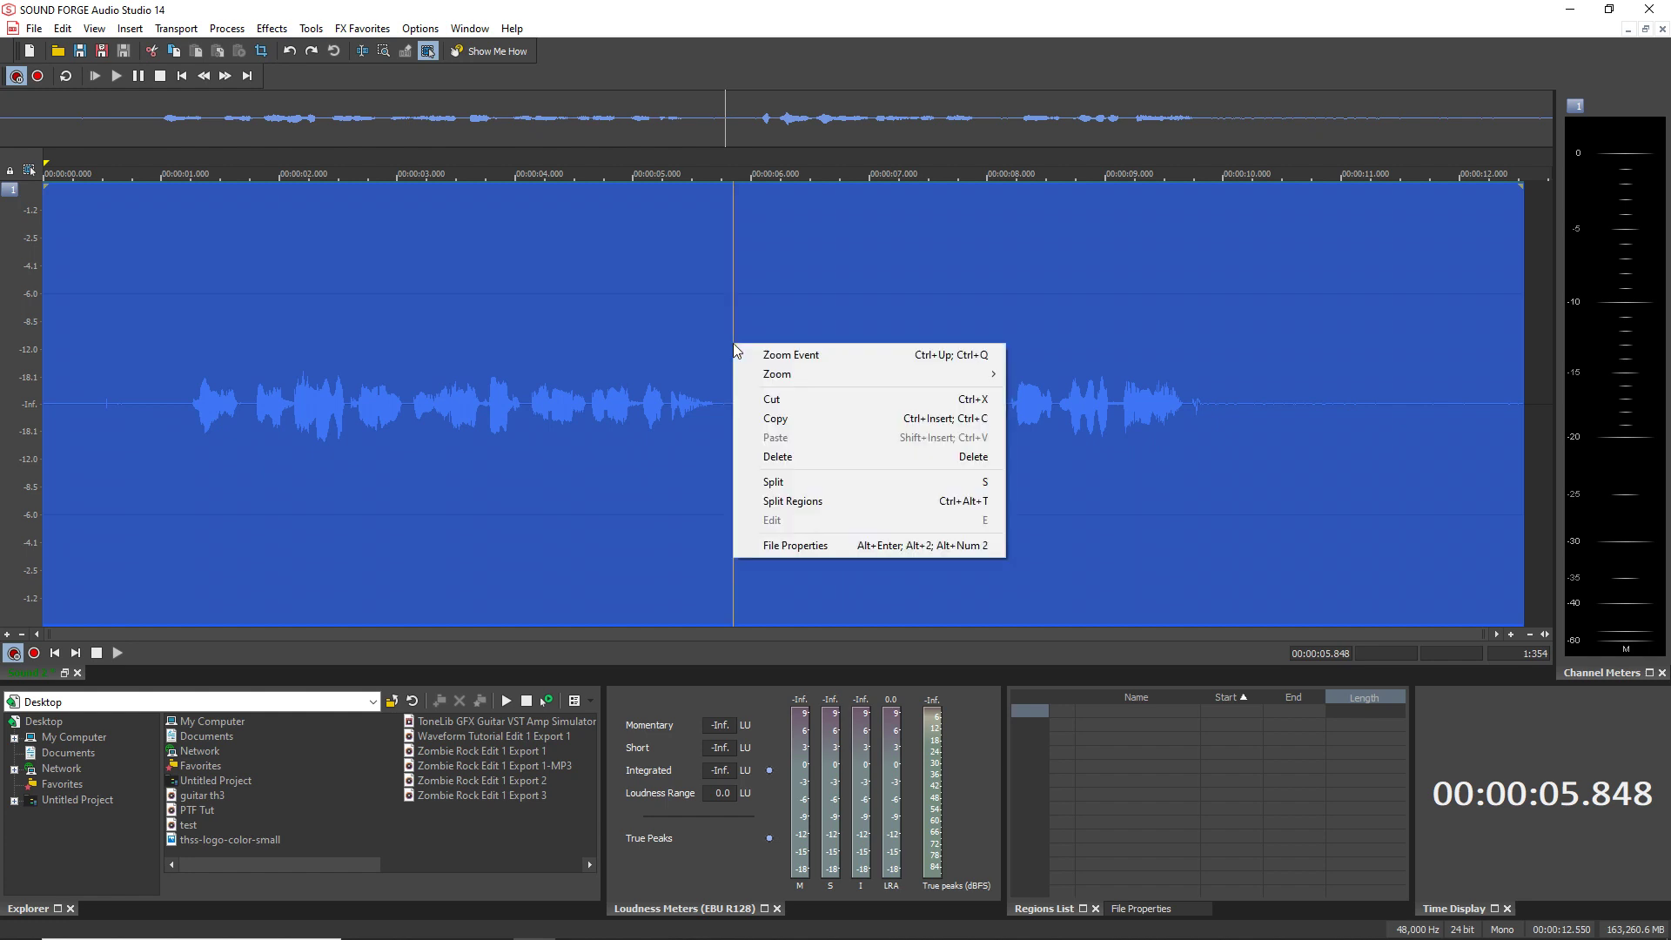
{"action": "left_click", "coordinate": [796, 481]}
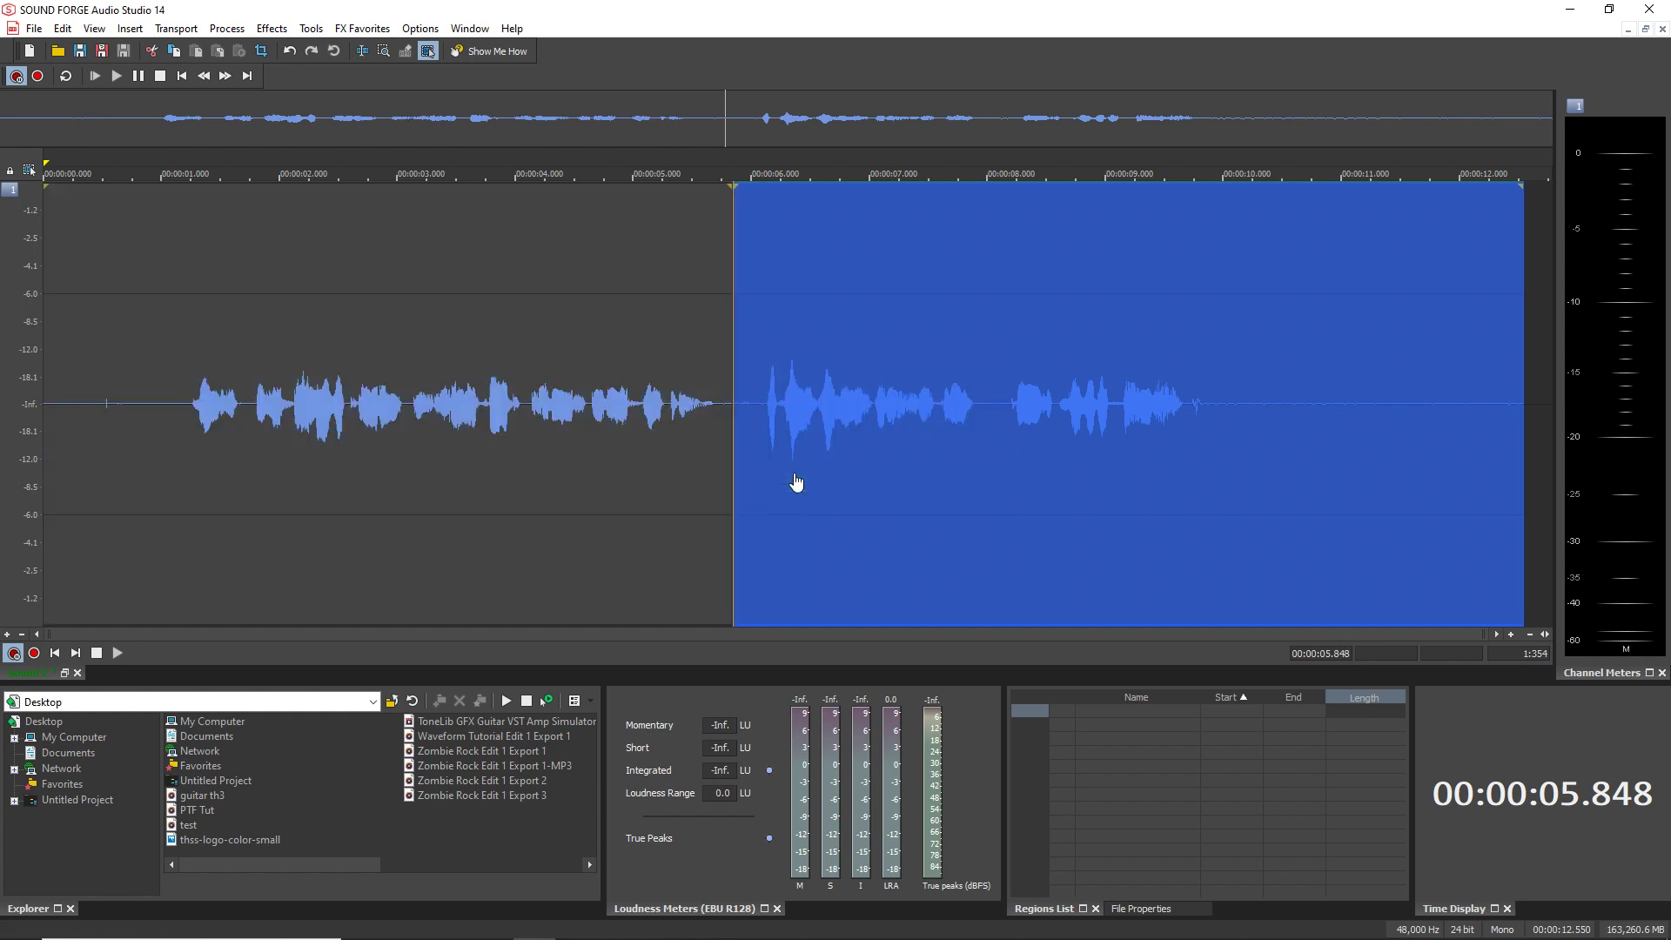
Step: Select the parts before and after the split in turn to check both halves
{"action": "double_click", "coordinate": [536, 344]}
{"action": "double_click", "coordinate": [889, 361]}
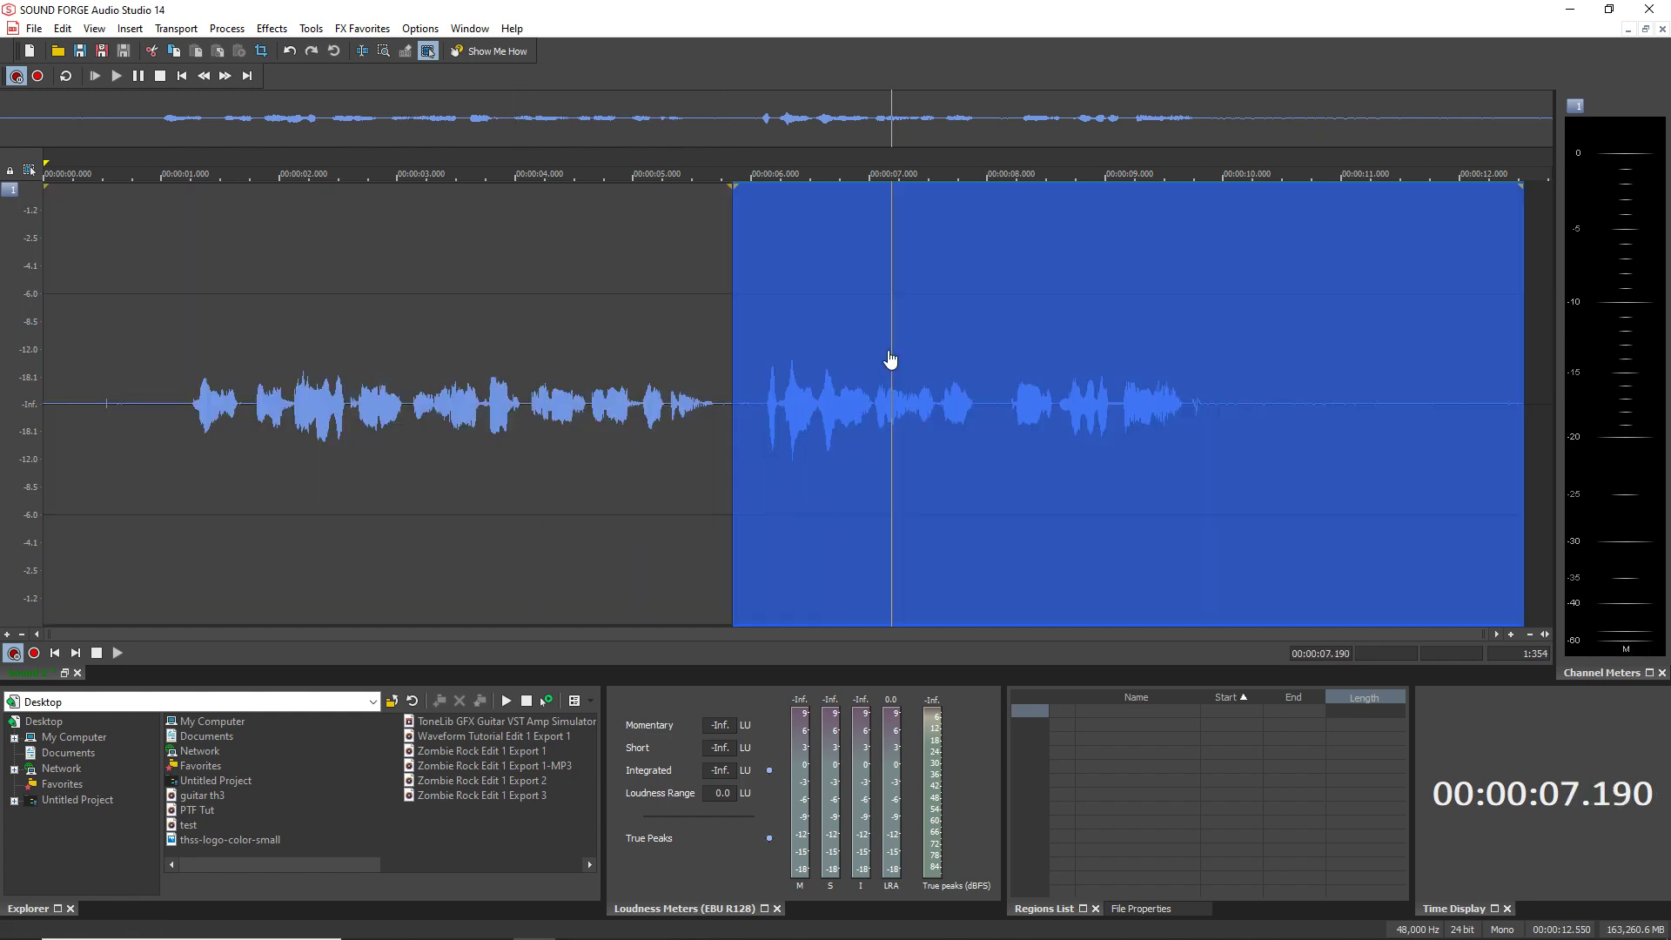
{"action": "double_click", "coordinate": [577, 361]}
{"action": "double_click", "coordinate": [909, 388]}
{"action": "double_click", "coordinate": [639, 398]}
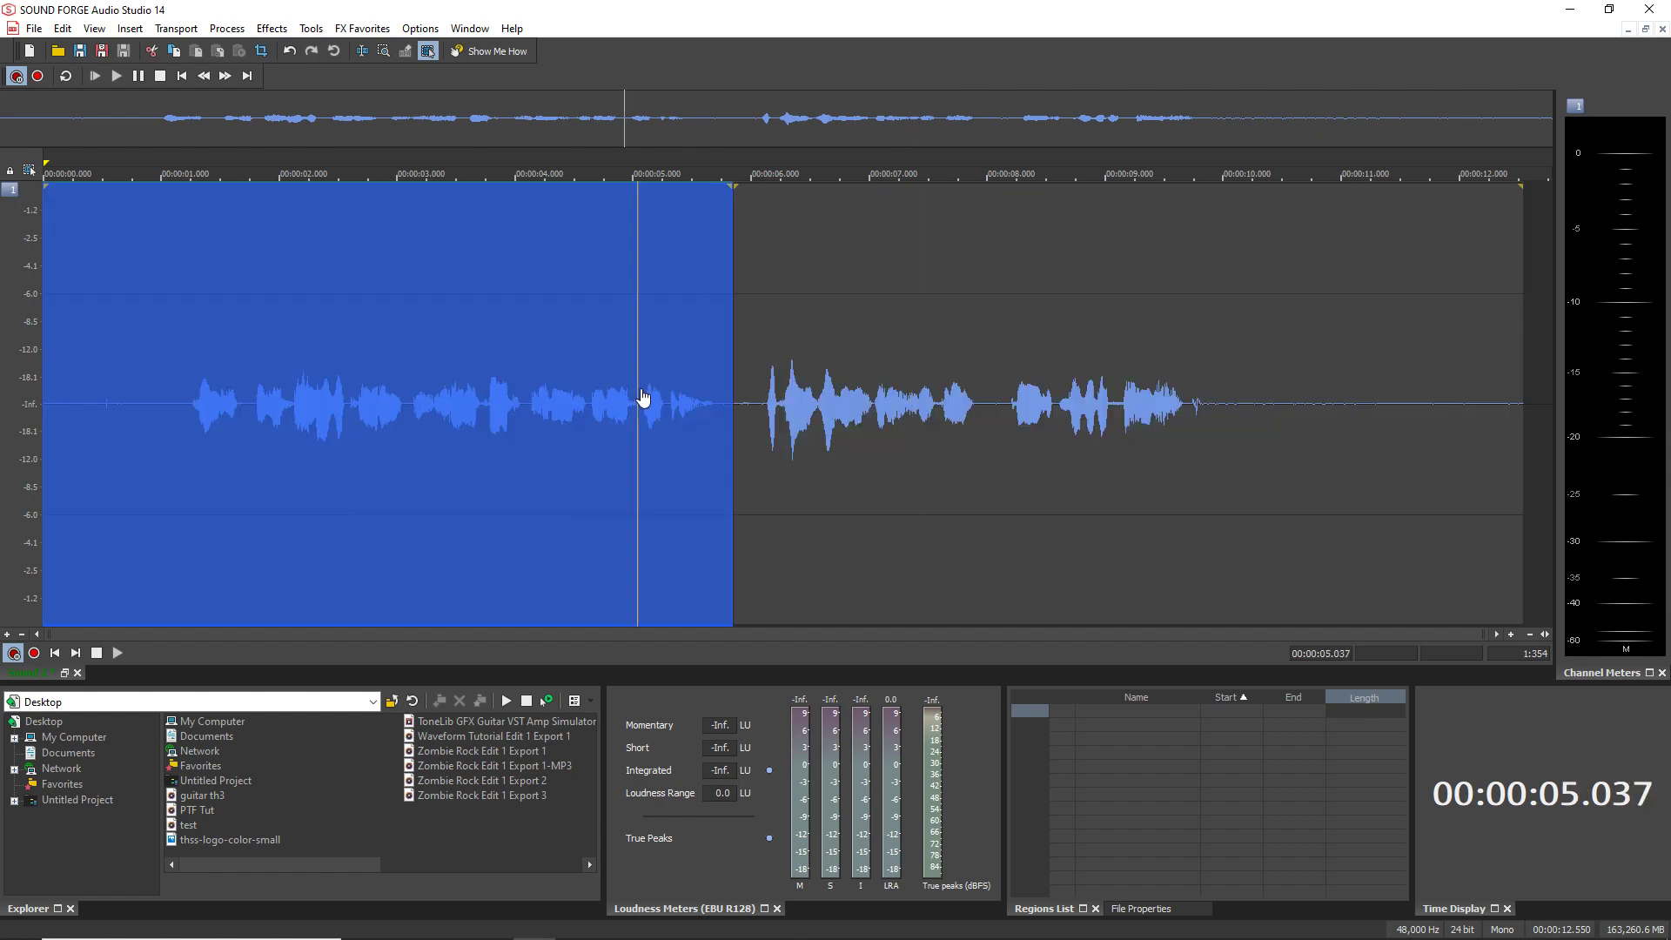
{"action": "double_click", "coordinate": [850, 403]}
Step: Move the second half left against the first part, leaving a small gap
{"action": "left_click_drag", "start_coordinate": [809, 394], "coordinate": [615, 400]}
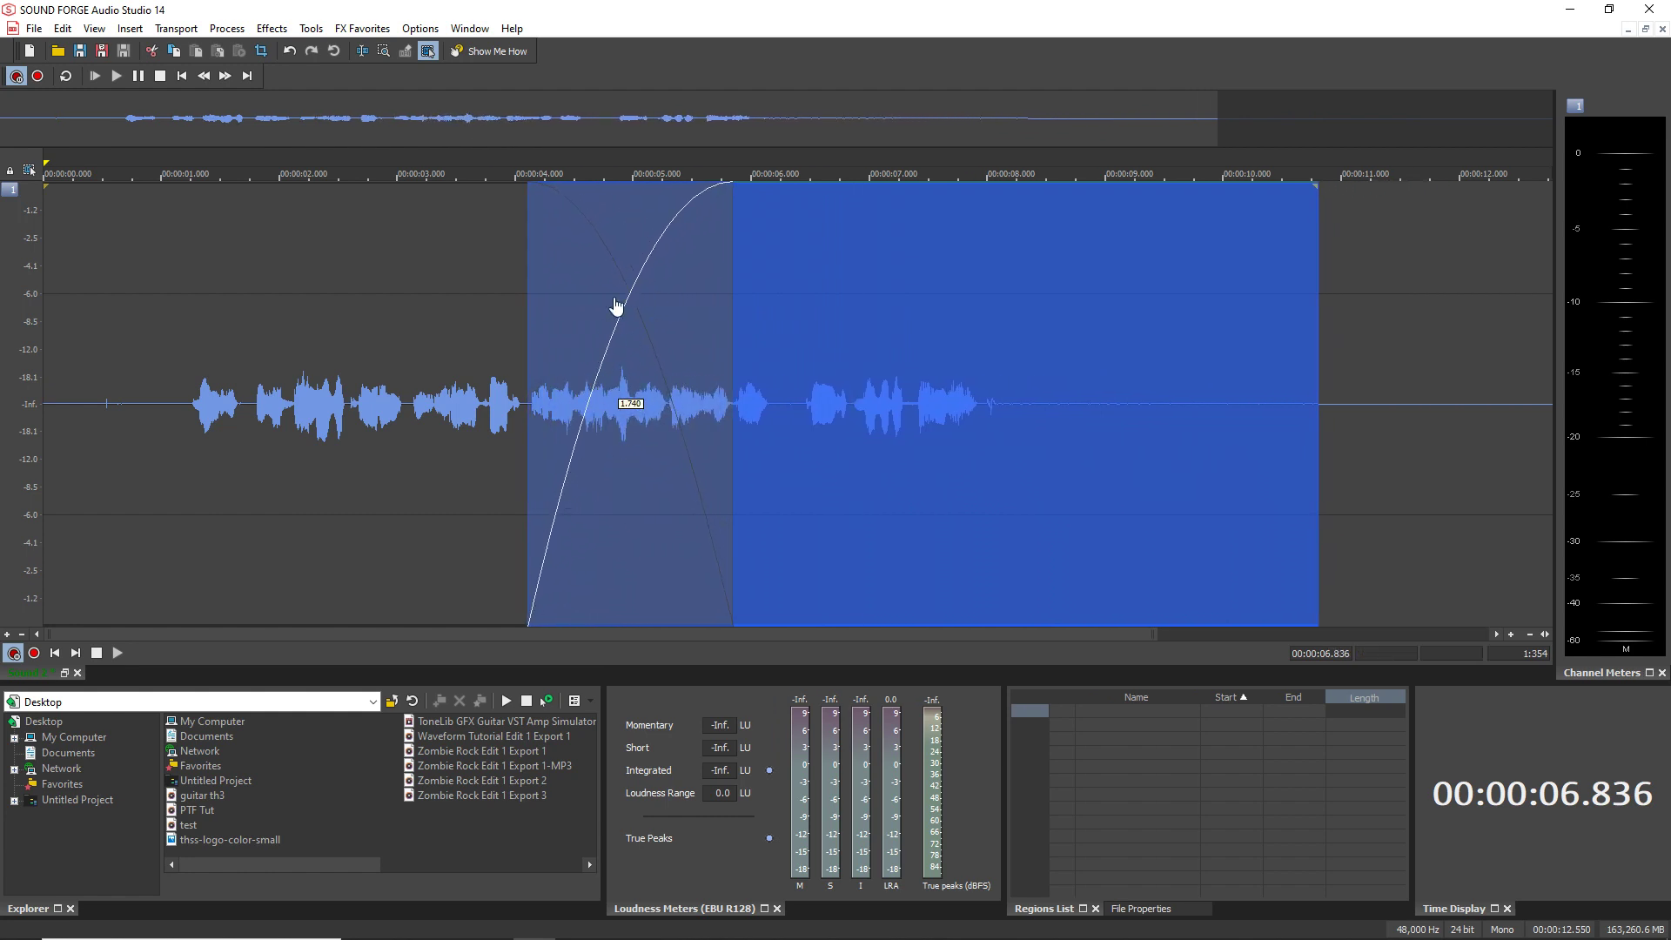
{"action": "key", "text": "ctrl+z"}
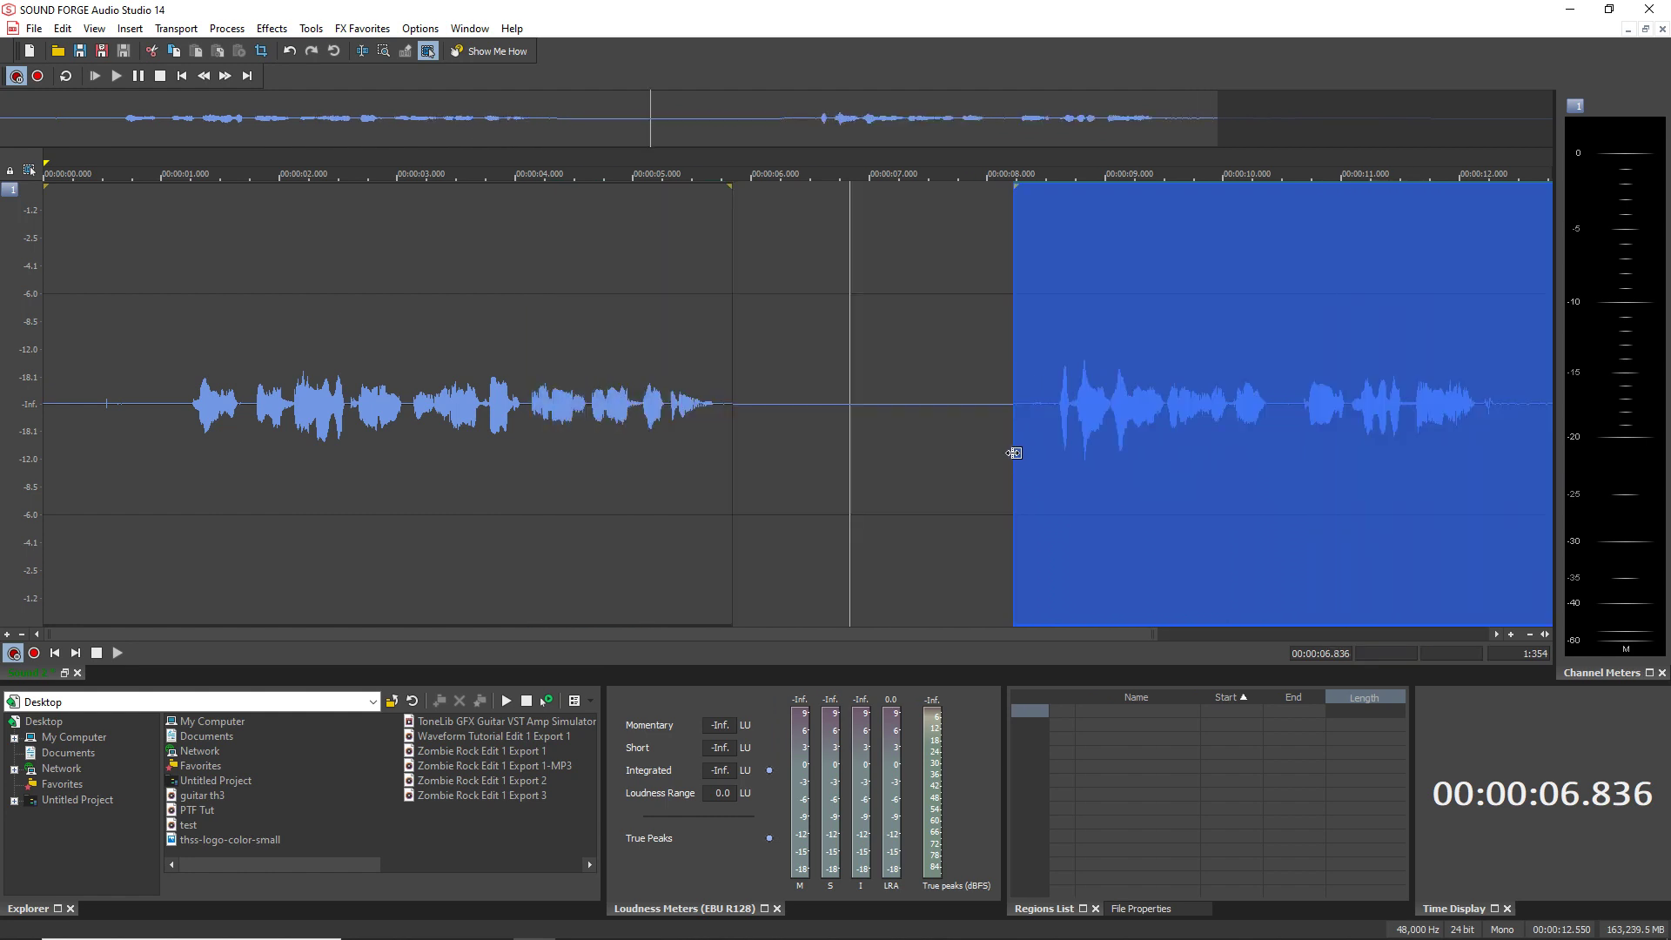
{"action": "left_click_drag", "start_coordinate": [1013, 453], "coordinate": [734, 460]}
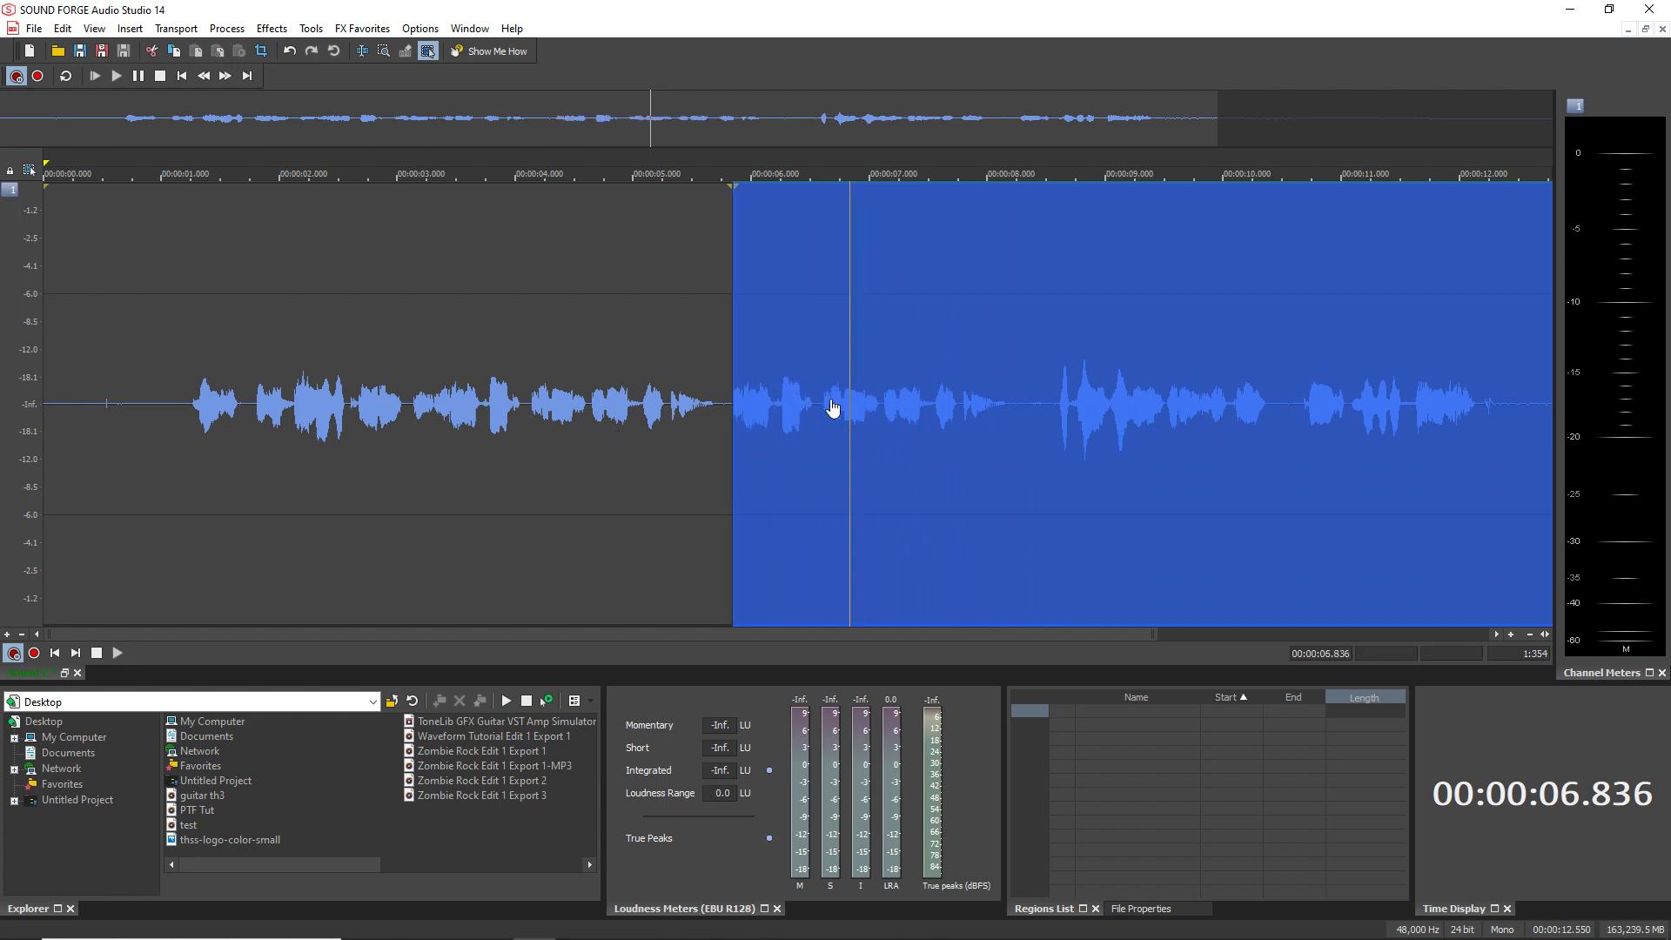
{"action": "mouse_move", "coordinate": [1166, 478]}
{"action": "left_mouse_down"}
{"action": "mouse_move", "coordinate": [1141, 481]}
{"action": "mouse_move", "coordinate": [1199, 473]}
{"action": "left_mouse_up"}
Step: Trim the second half, give it a fade-in and fade-out, then select the whole waveform
{"action": "left_click_drag", "start_coordinate": [764, 477], "coordinate": [797, 197]}
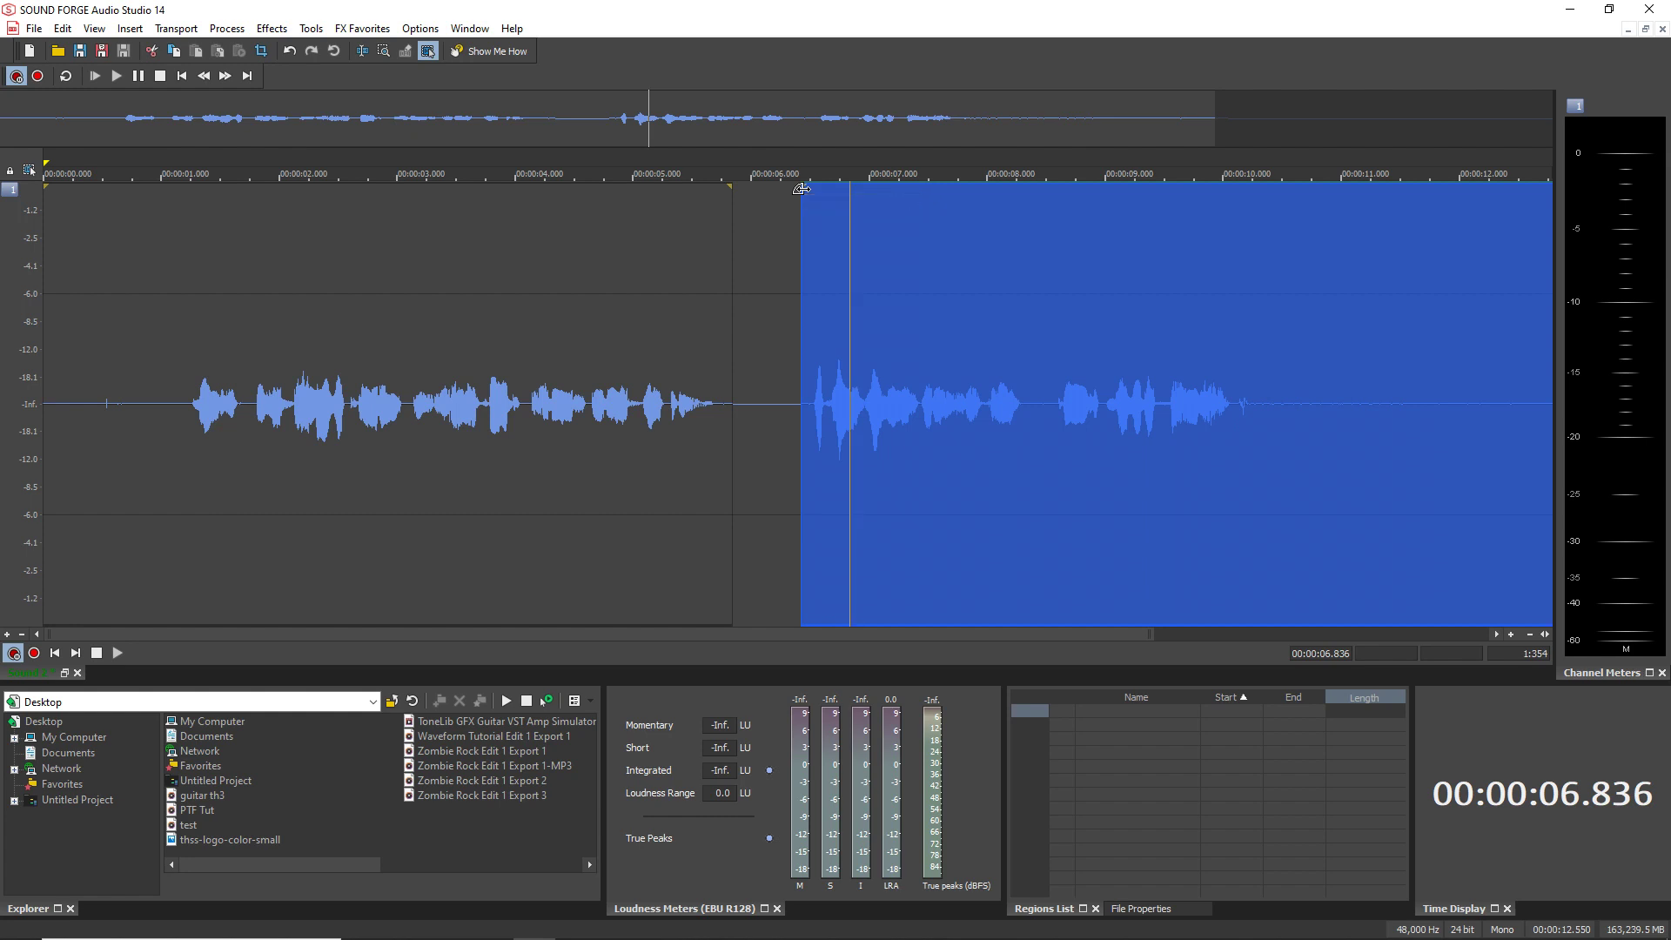
{"action": "left_click_drag", "start_coordinate": [801, 188], "coordinate": [1050, 234]}
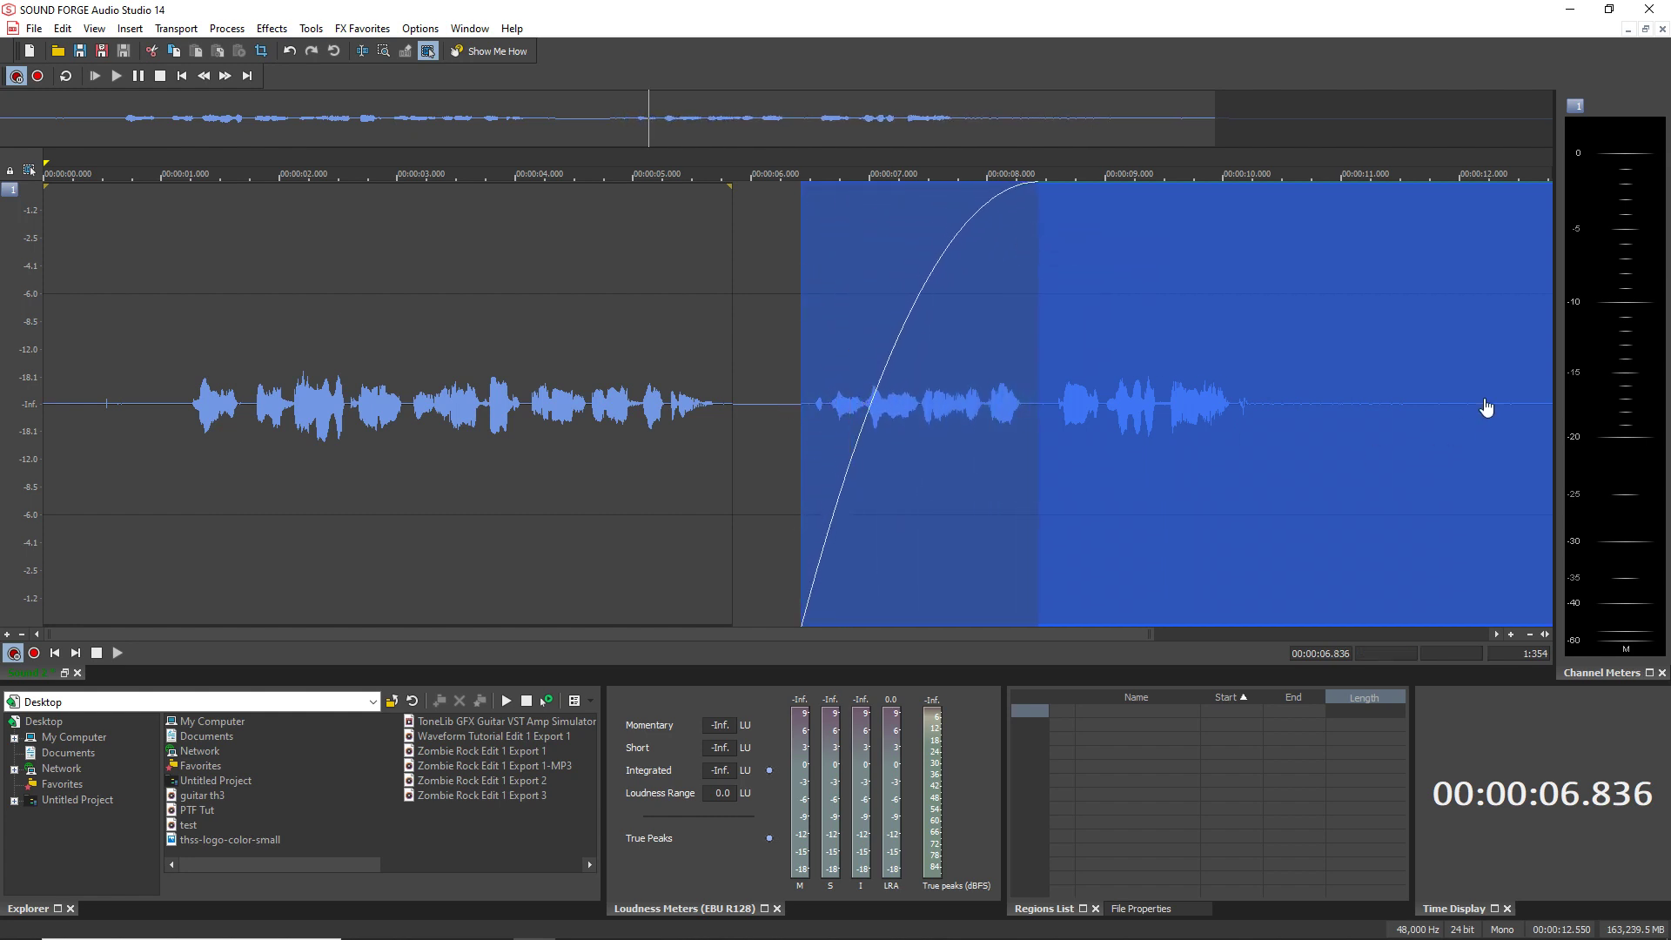
{"action": "left_click_drag", "start_coordinate": [1553, 236], "coordinate": [1000, 216]}
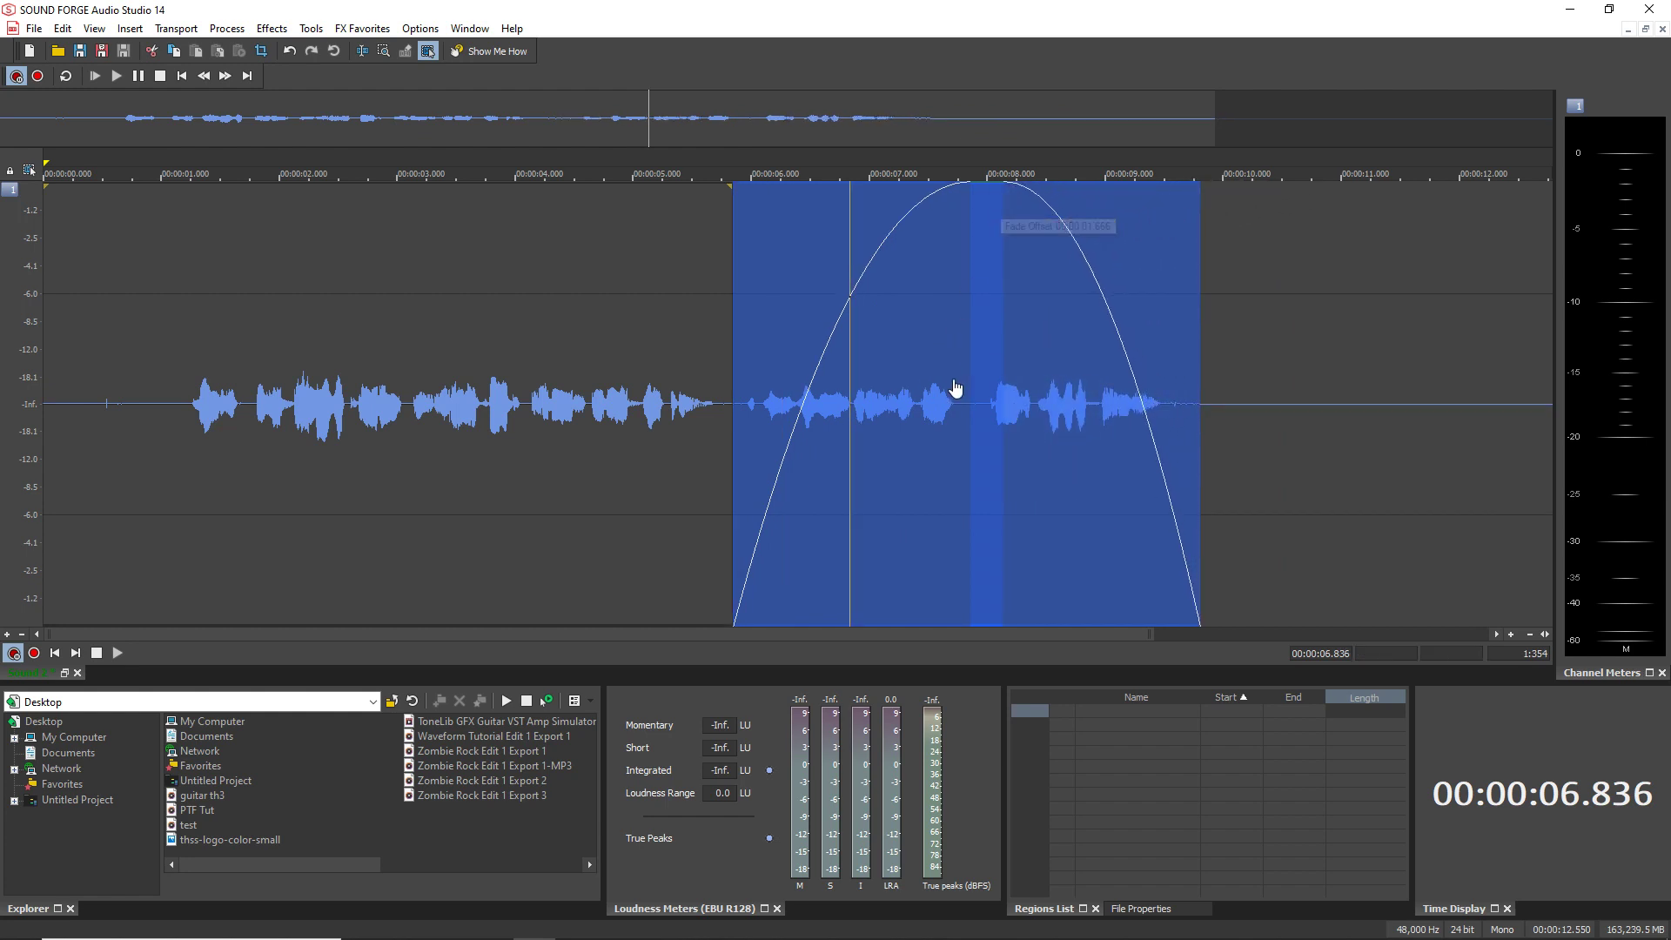
{"action": "left_click_drag", "start_coordinate": [954, 389], "coordinate": [969, 398]}
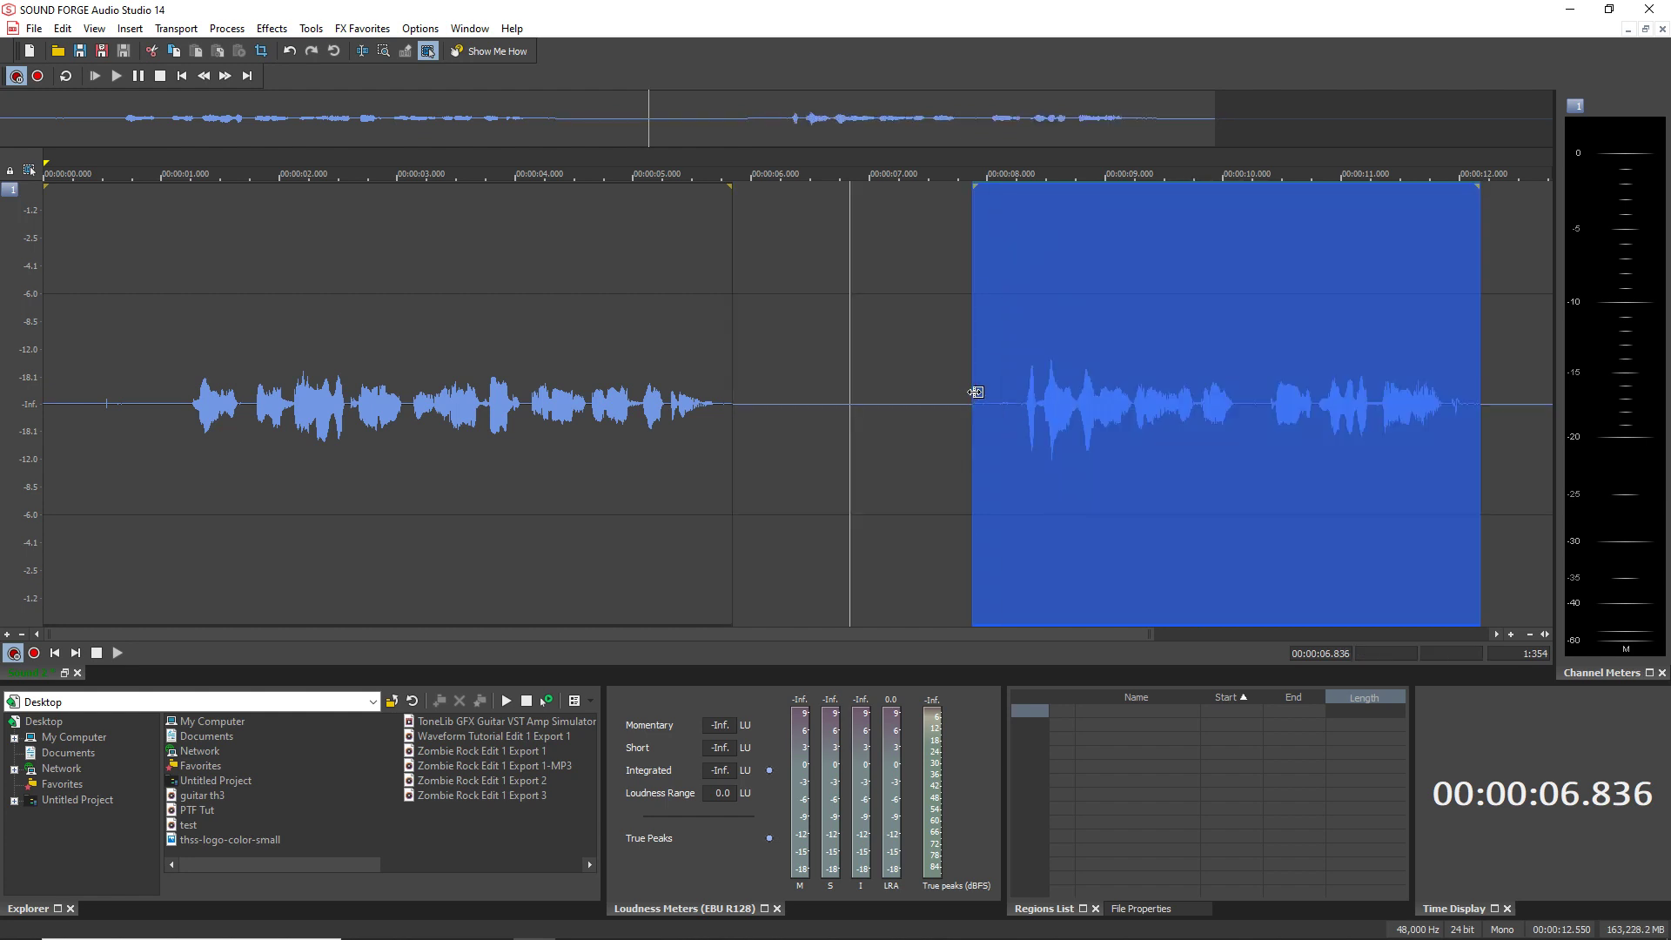
{"action": "left_click_drag", "start_coordinate": [976, 394], "coordinate": [1060, 402]}
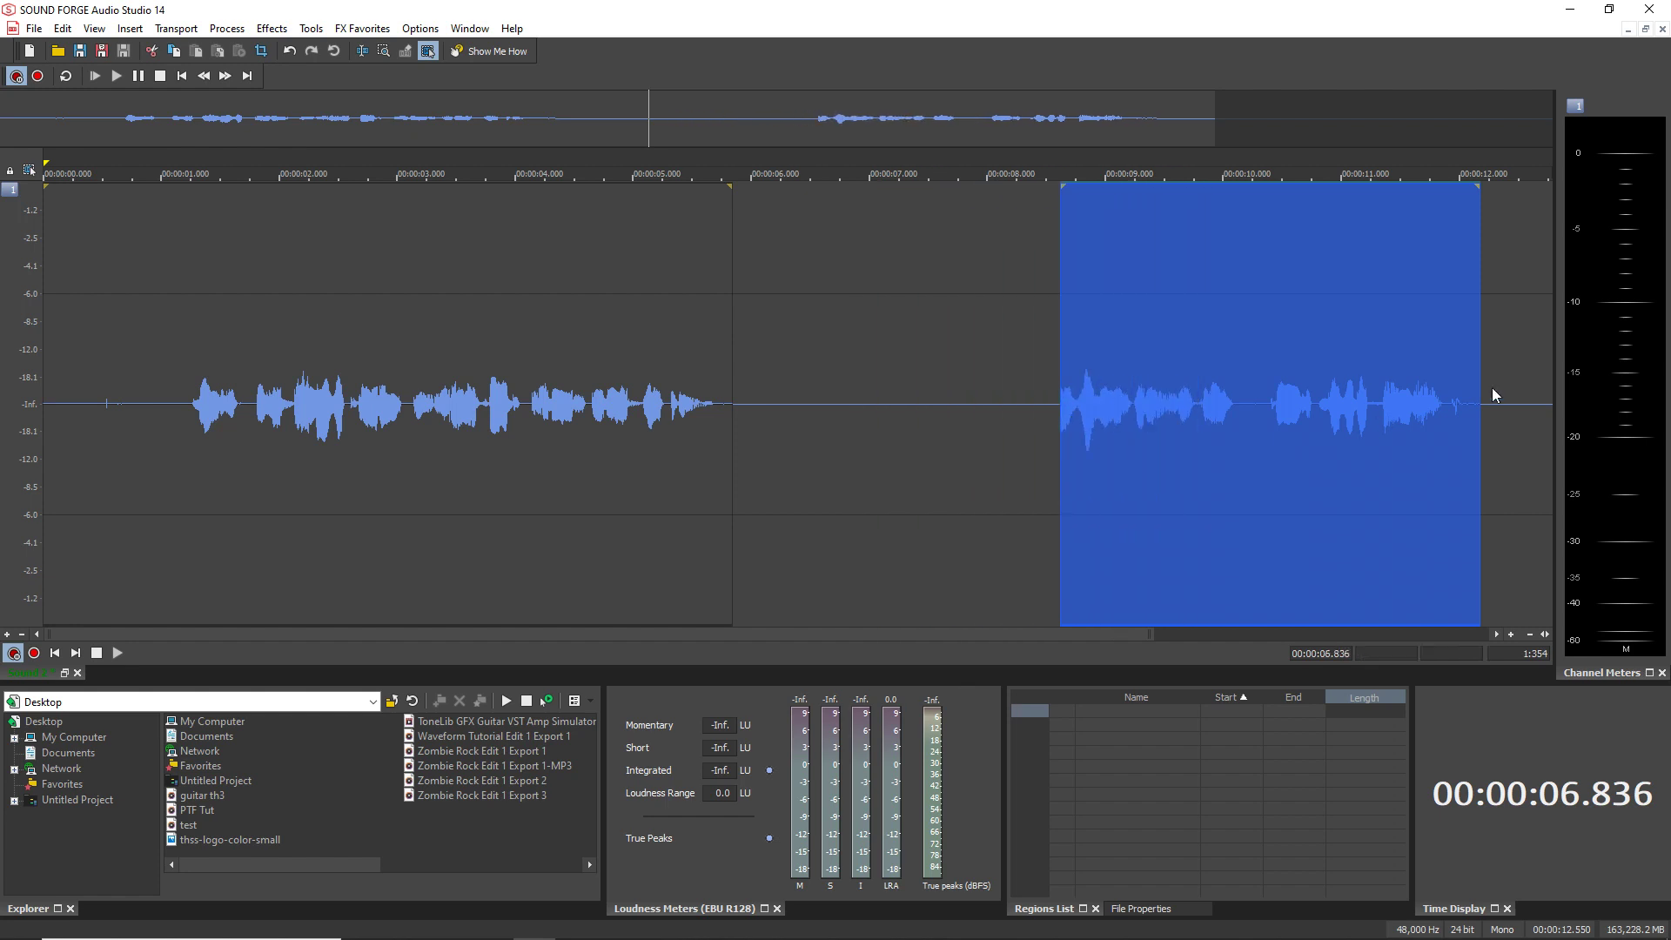
{"action": "left_click_drag", "start_coordinate": [1476, 384], "coordinate": [1443, 404]}
{"action": "double_click", "coordinate": [208, 487]}
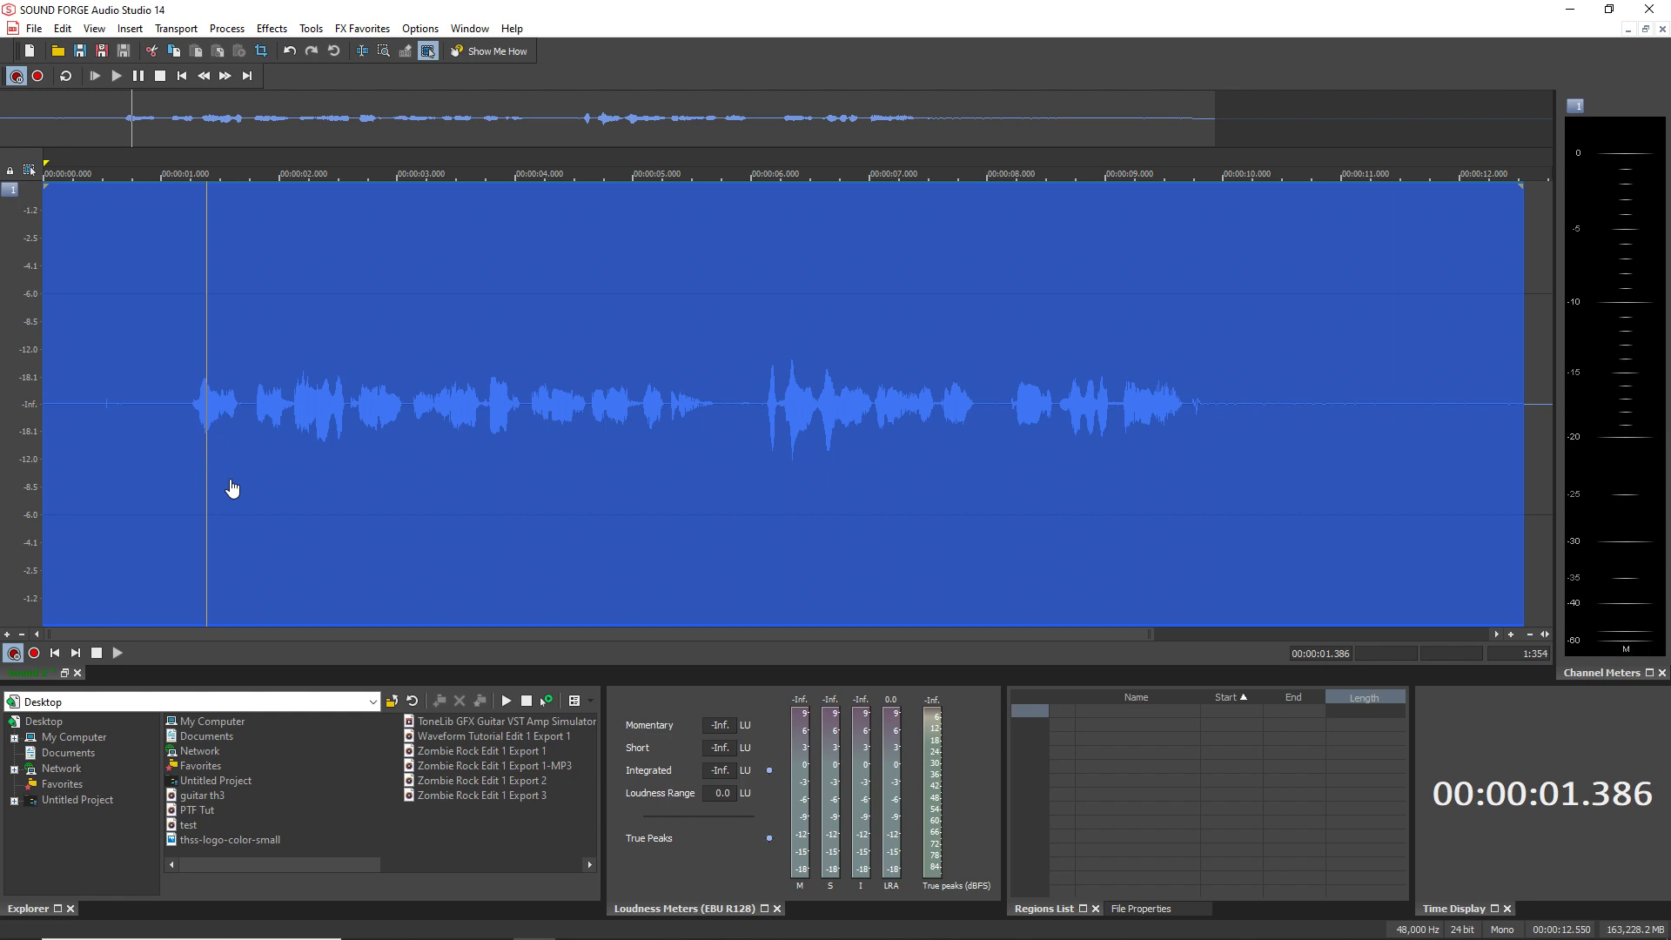
Step: Drop a marker, set the edit point at 4.801 s, record more speech adding two markers, then stop
{"action": "key", "text": "m"}
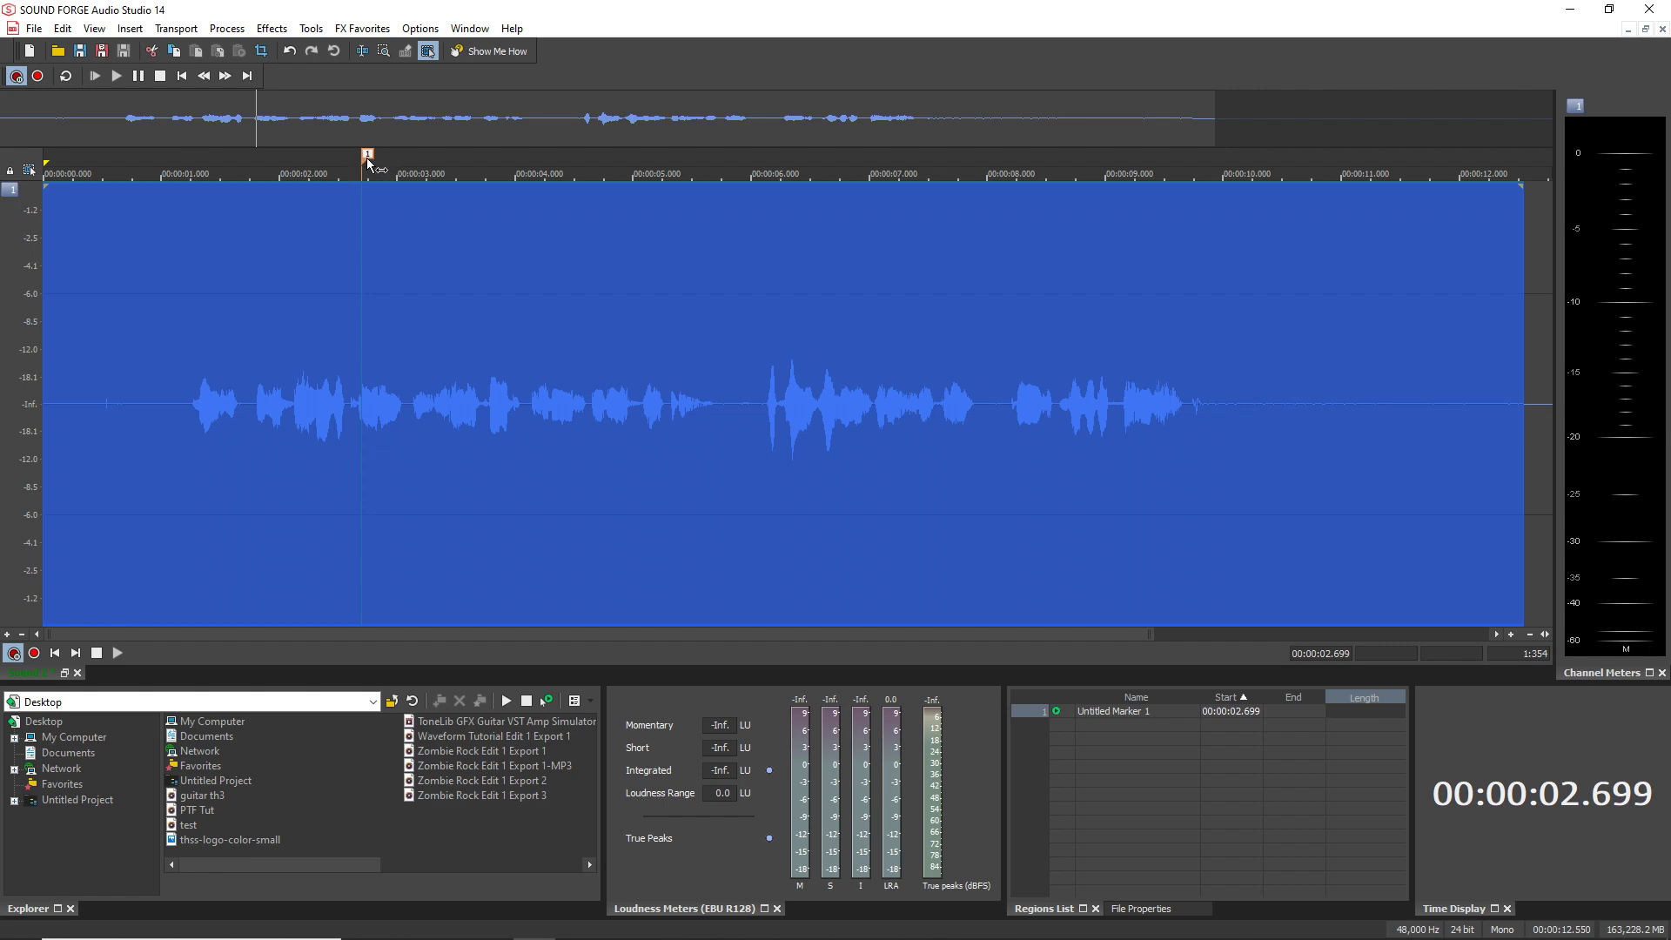
{"action": "left_click", "coordinate": [486, 335]}
{"action": "left_click", "coordinate": [610, 322]}
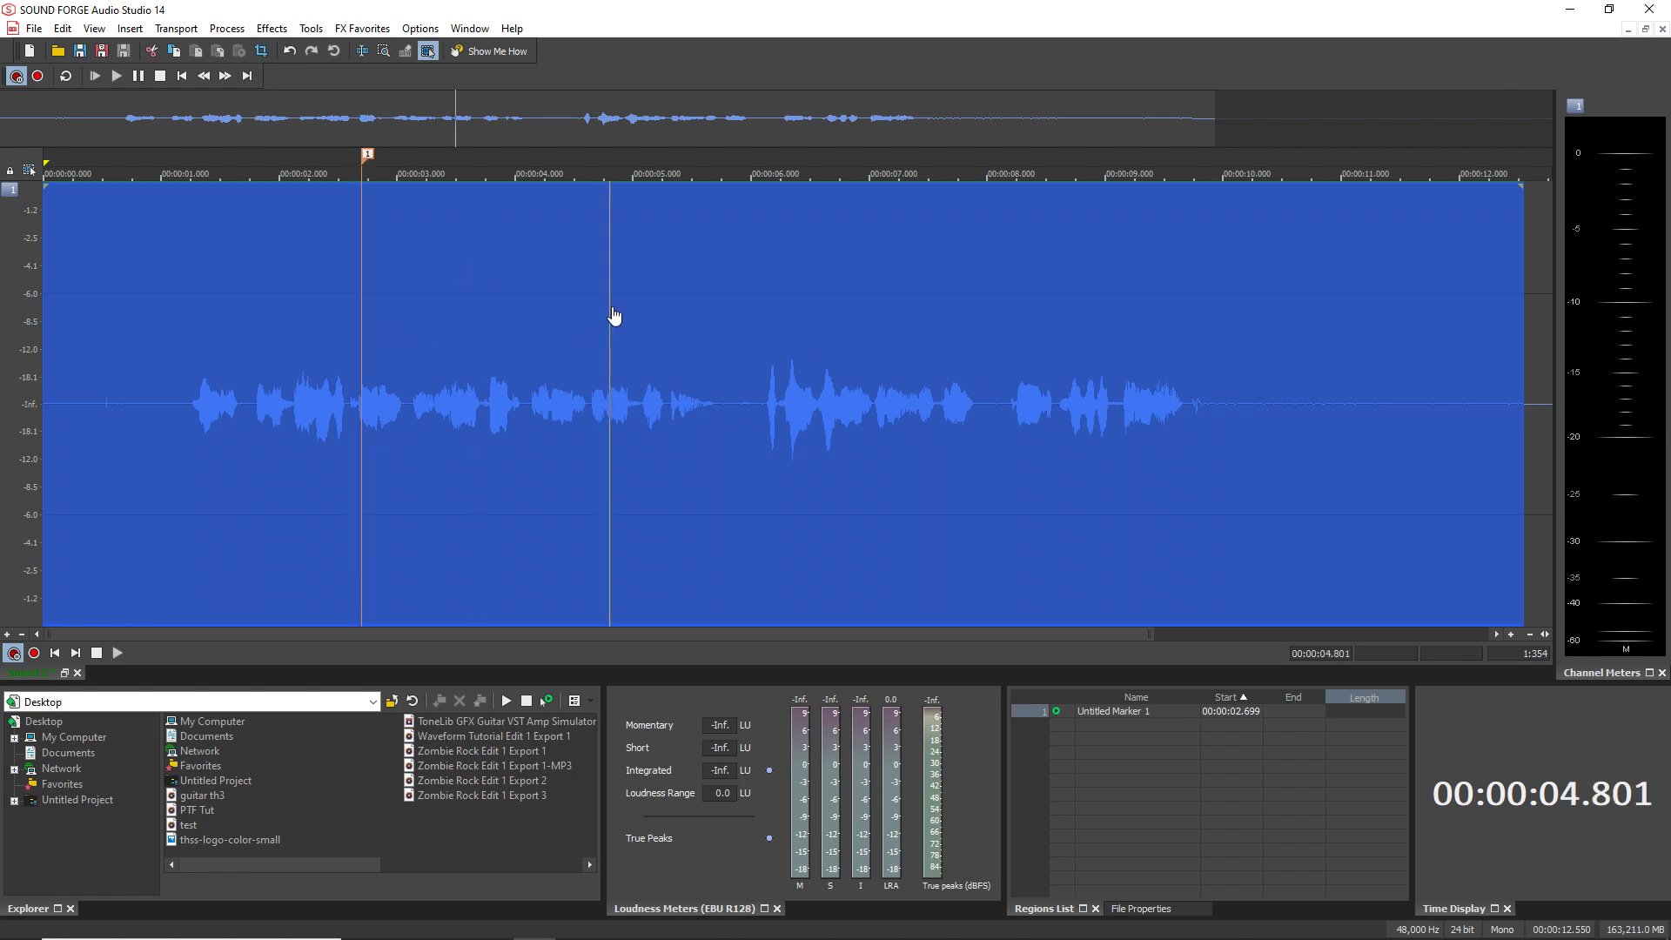
{"action": "key", "text": "ctrl+a"}
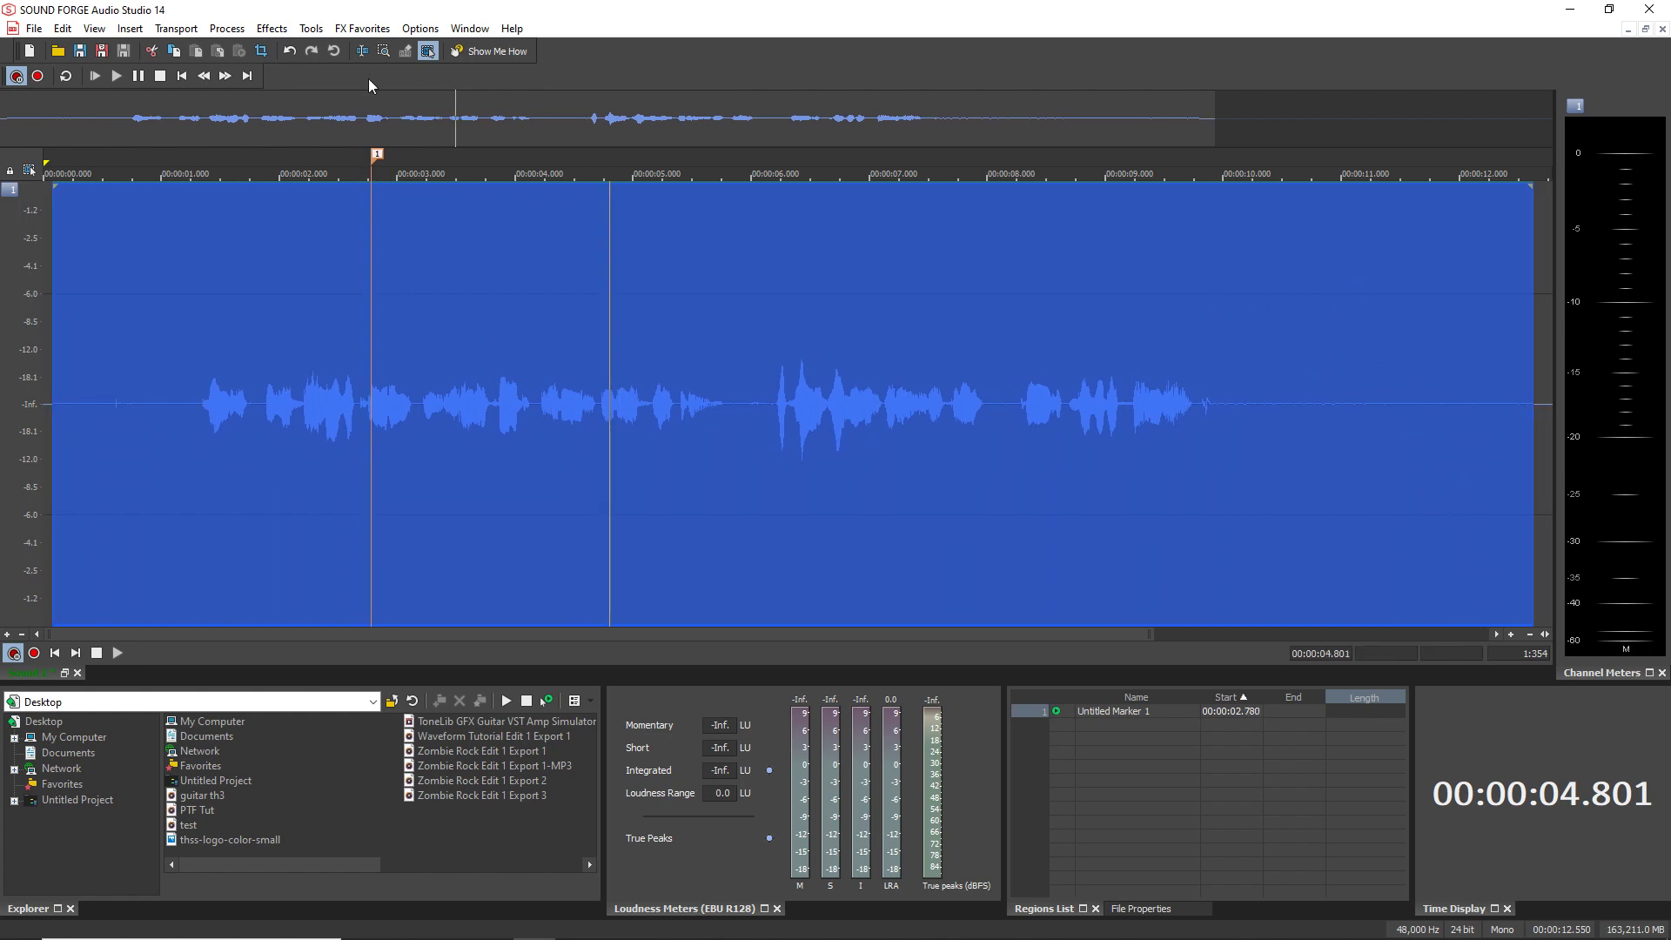
{"action": "left_click", "coordinate": [35, 652]}
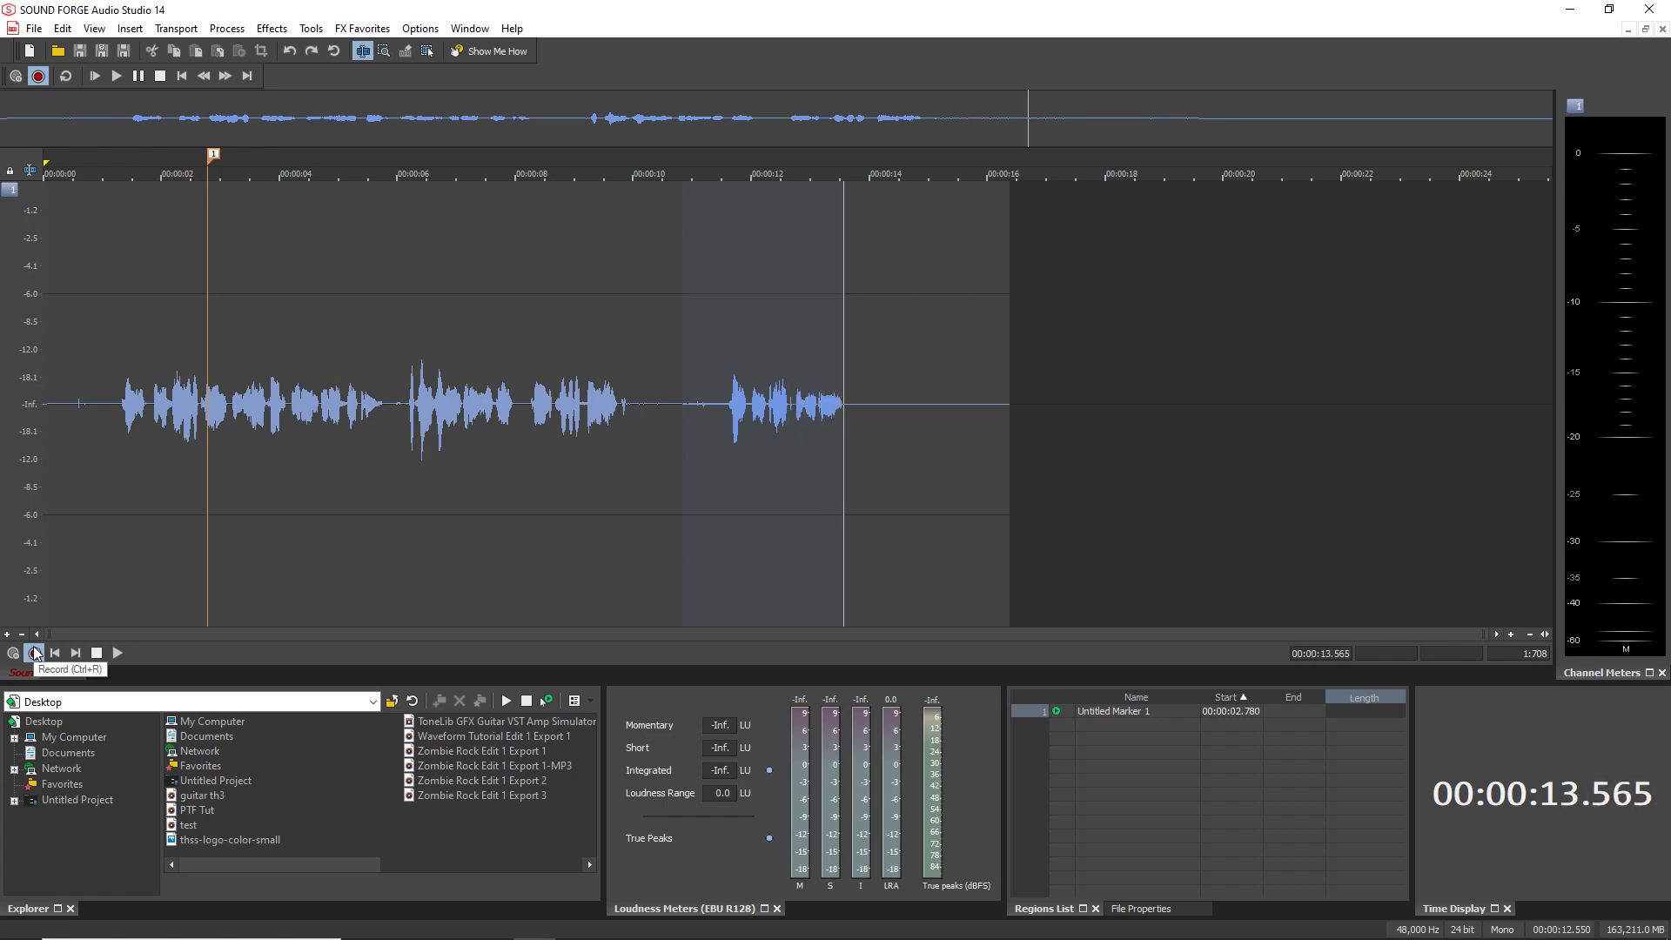
{"action": "key", "text": "m"}
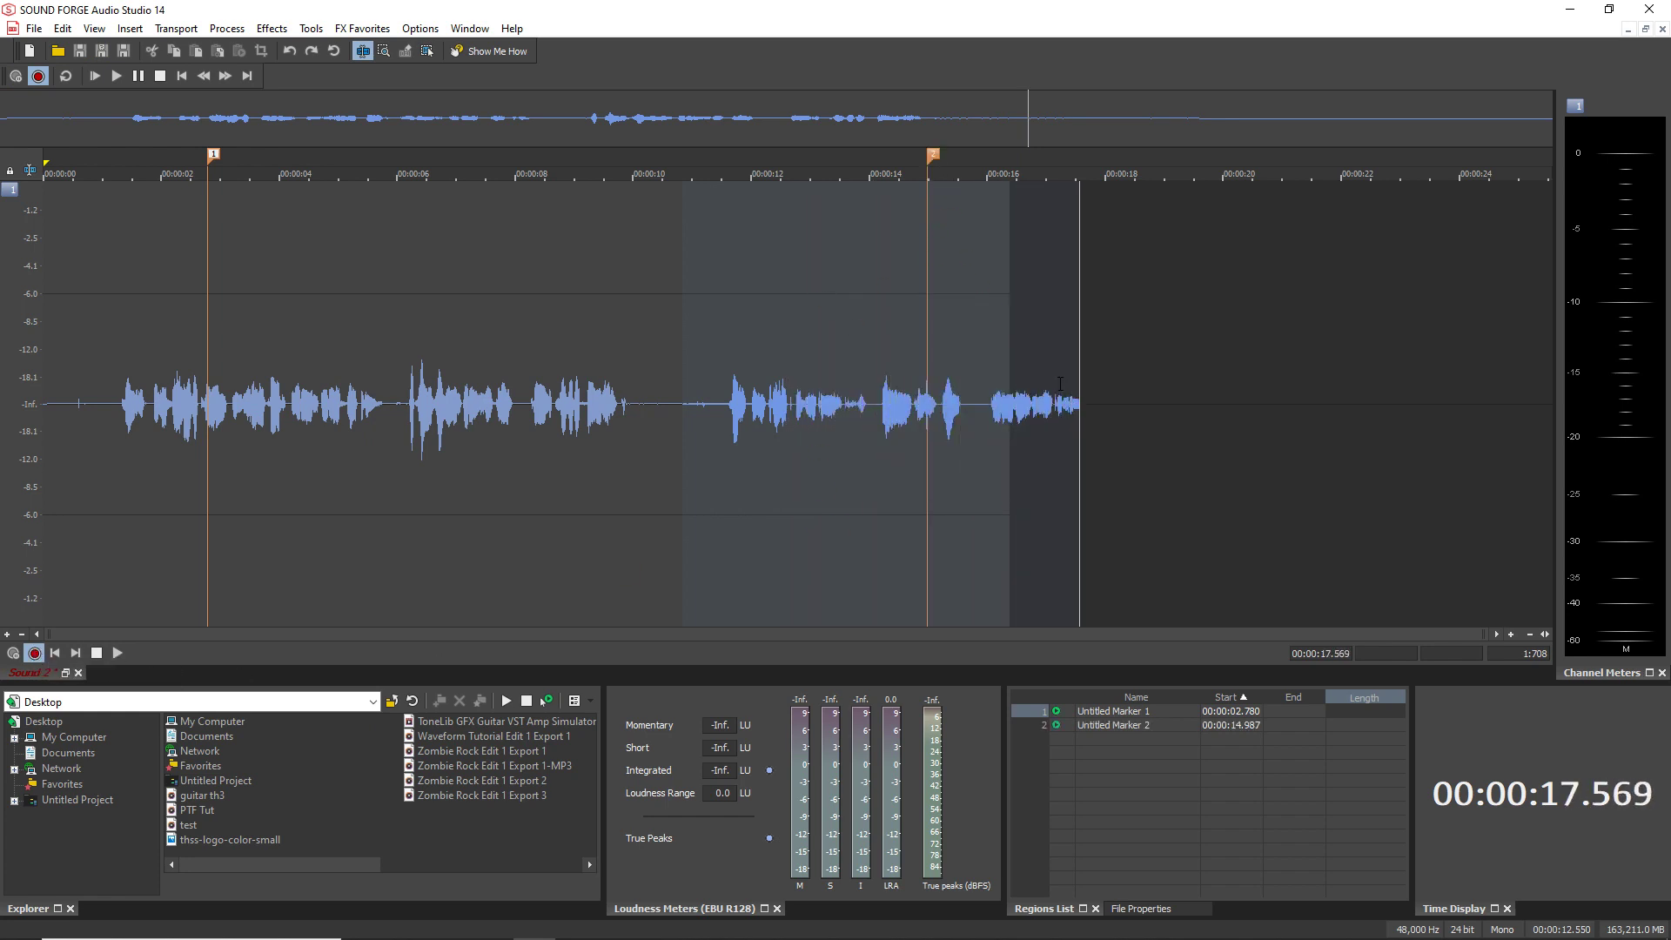
{"action": "key", "text": "m"}
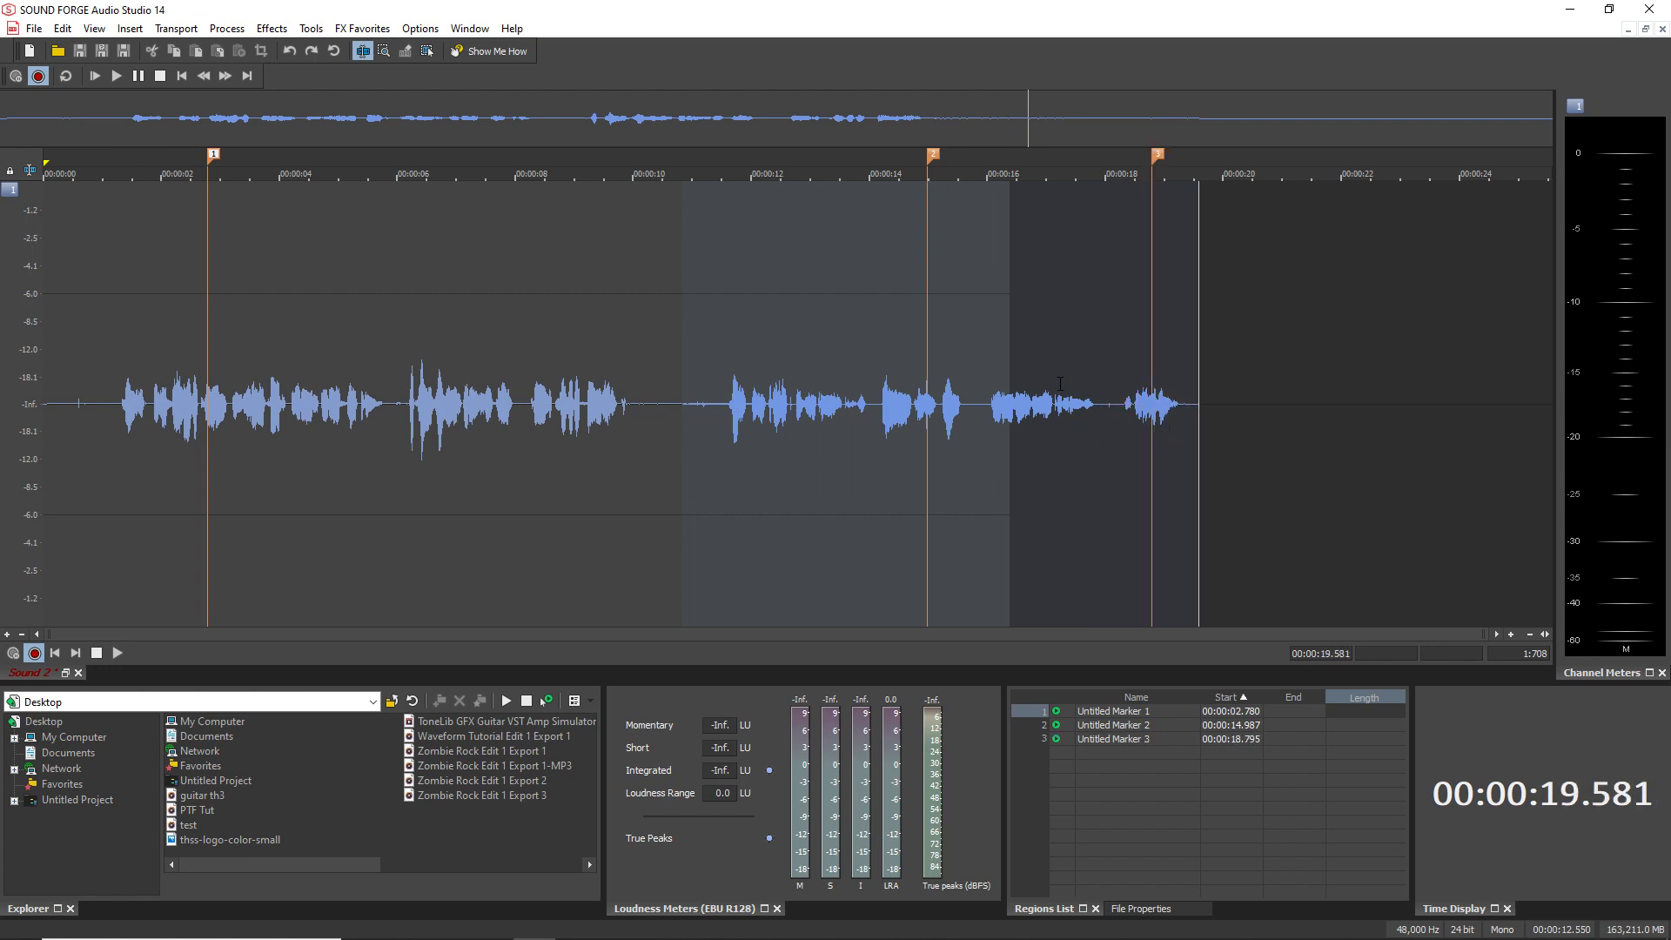
{"action": "key", "text": "space"}
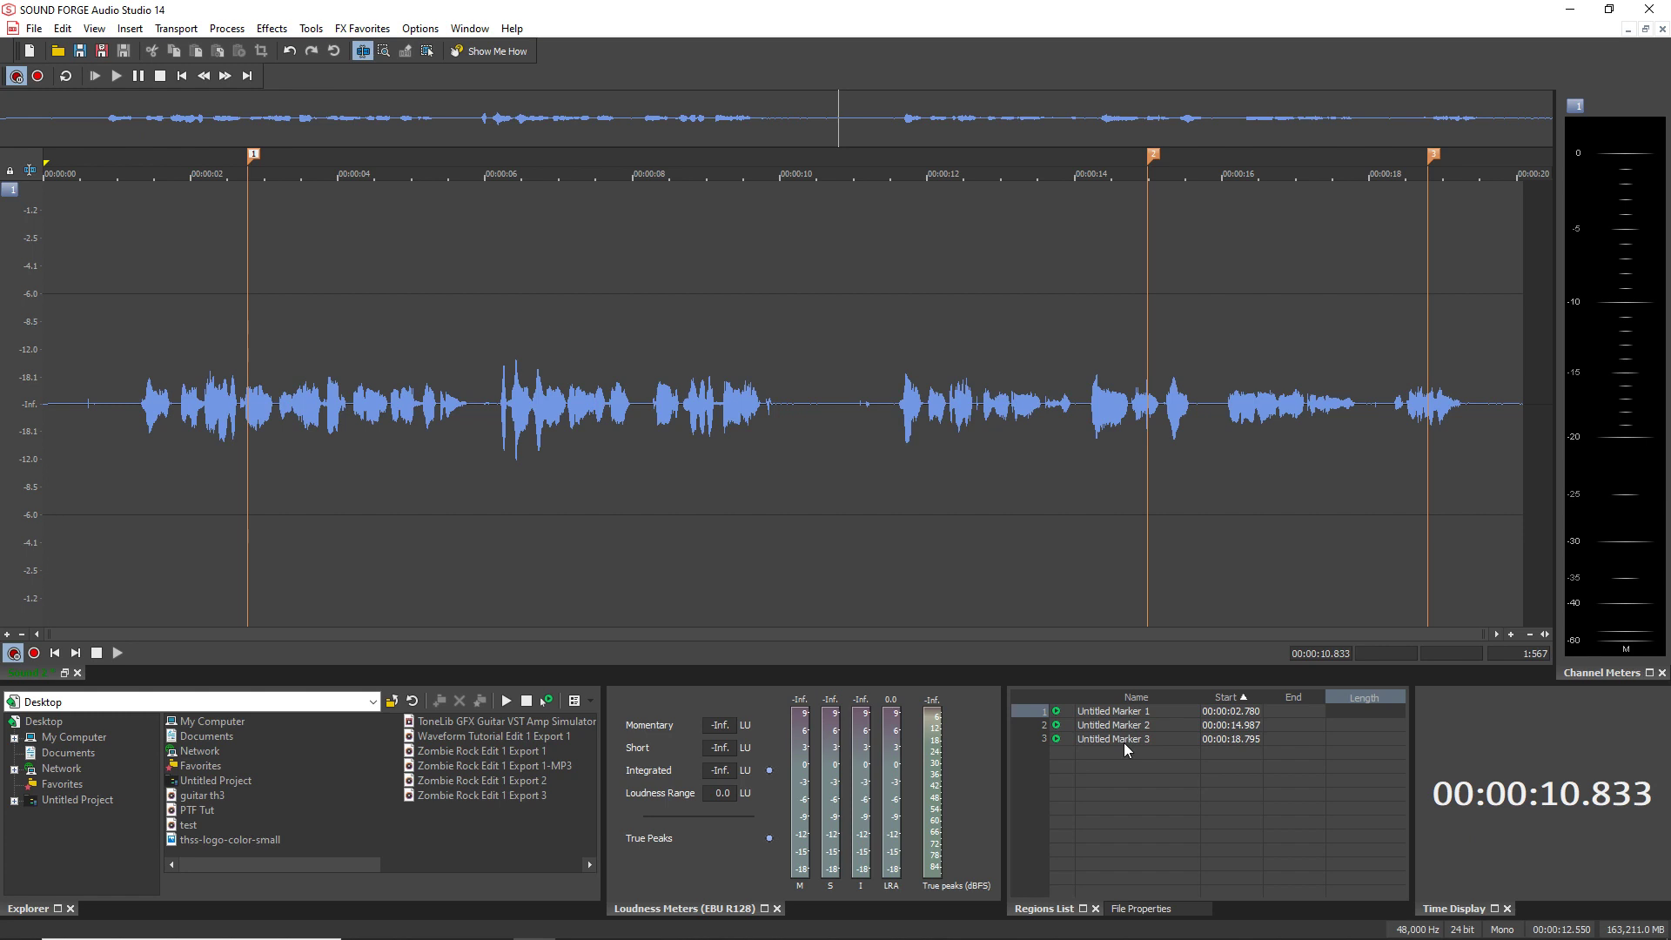
Step: Review Untitled Markers 1–3 at 2.780, 14.987 and 18.795 s in the Regions List
{"action": "left_click", "coordinate": [1127, 712]}
{"action": "left_click", "coordinate": [1127, 712]}
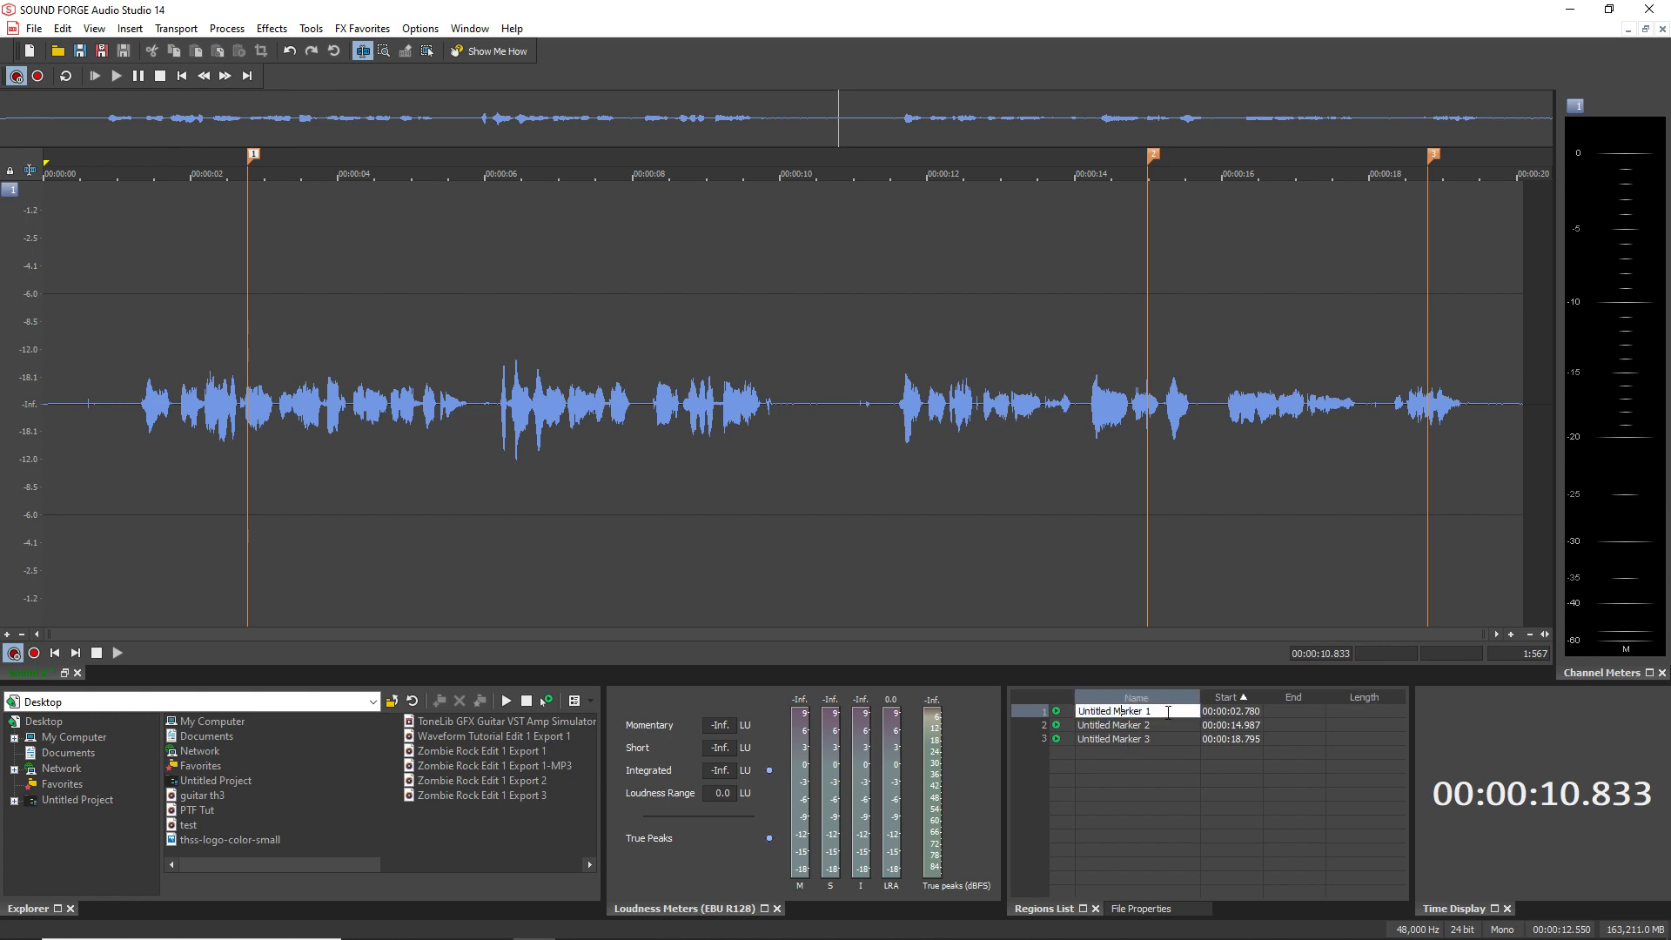
{"action": "left_click", "coordinate": [1118, 739]}
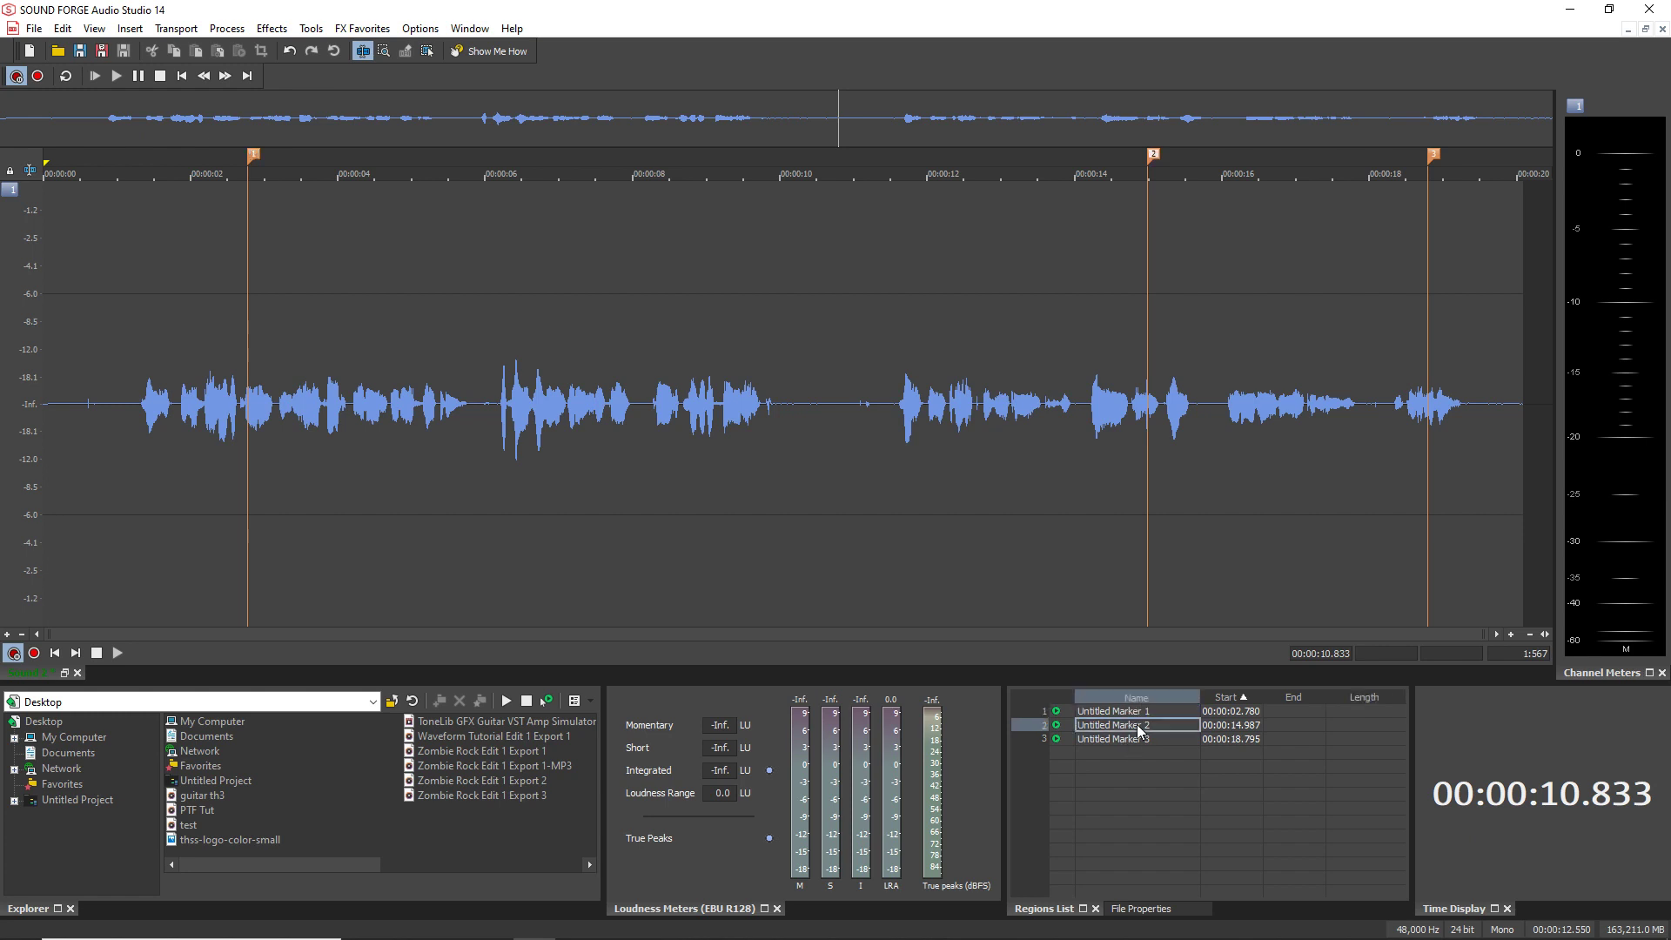
{"action": "left_click", "coordinate": [1044, 714]}
{"action": "left_click", "coordinate": [1043, 726]}
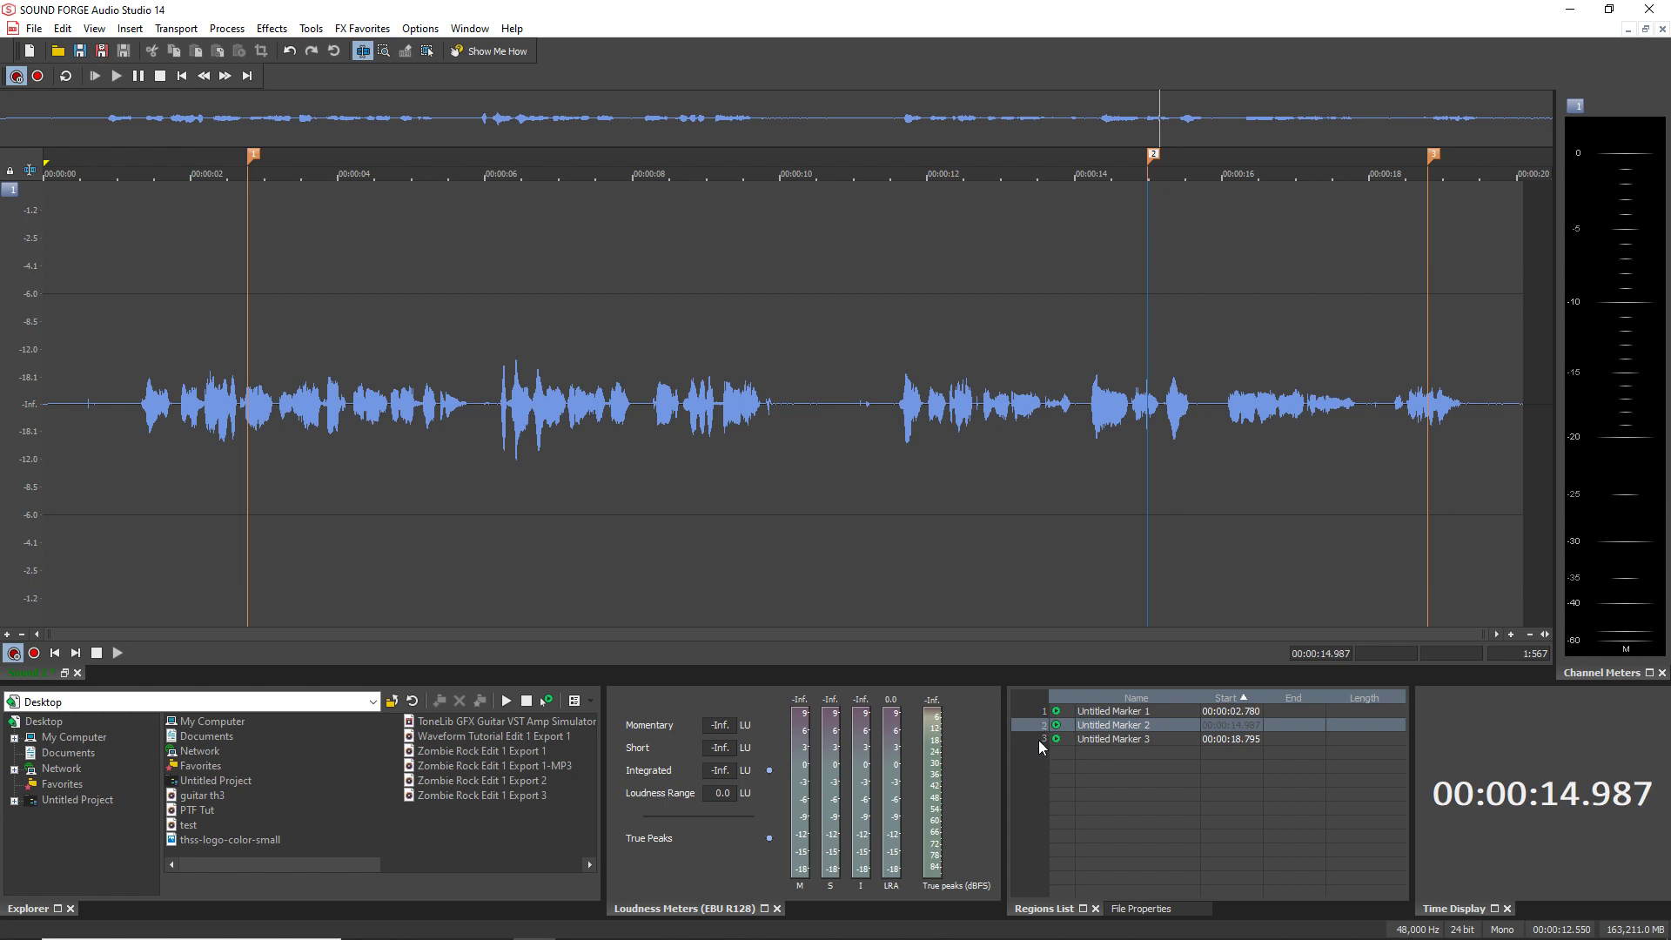
{"action": "left_click", "coordinate": [1040, 739]}
{"action": "left_click", "coordinate": [1043, 713]}
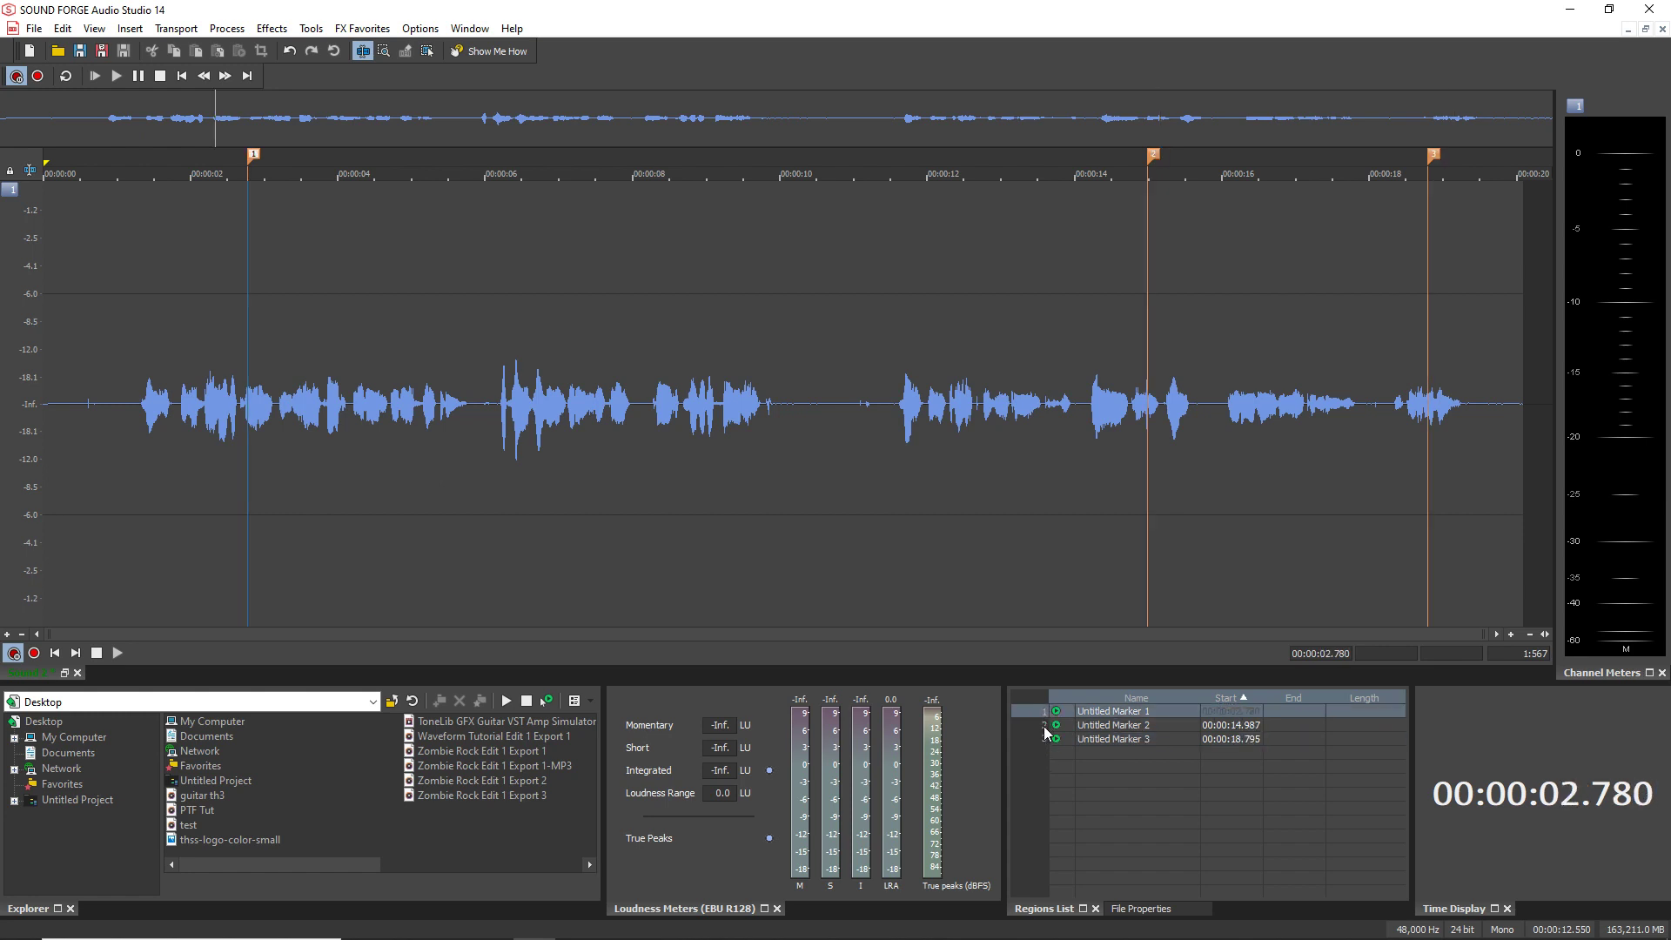
{"action": "left_click", "coordinate": [1042, 725]}
{"action": "left_click", "coordinate": [1039, 738]}
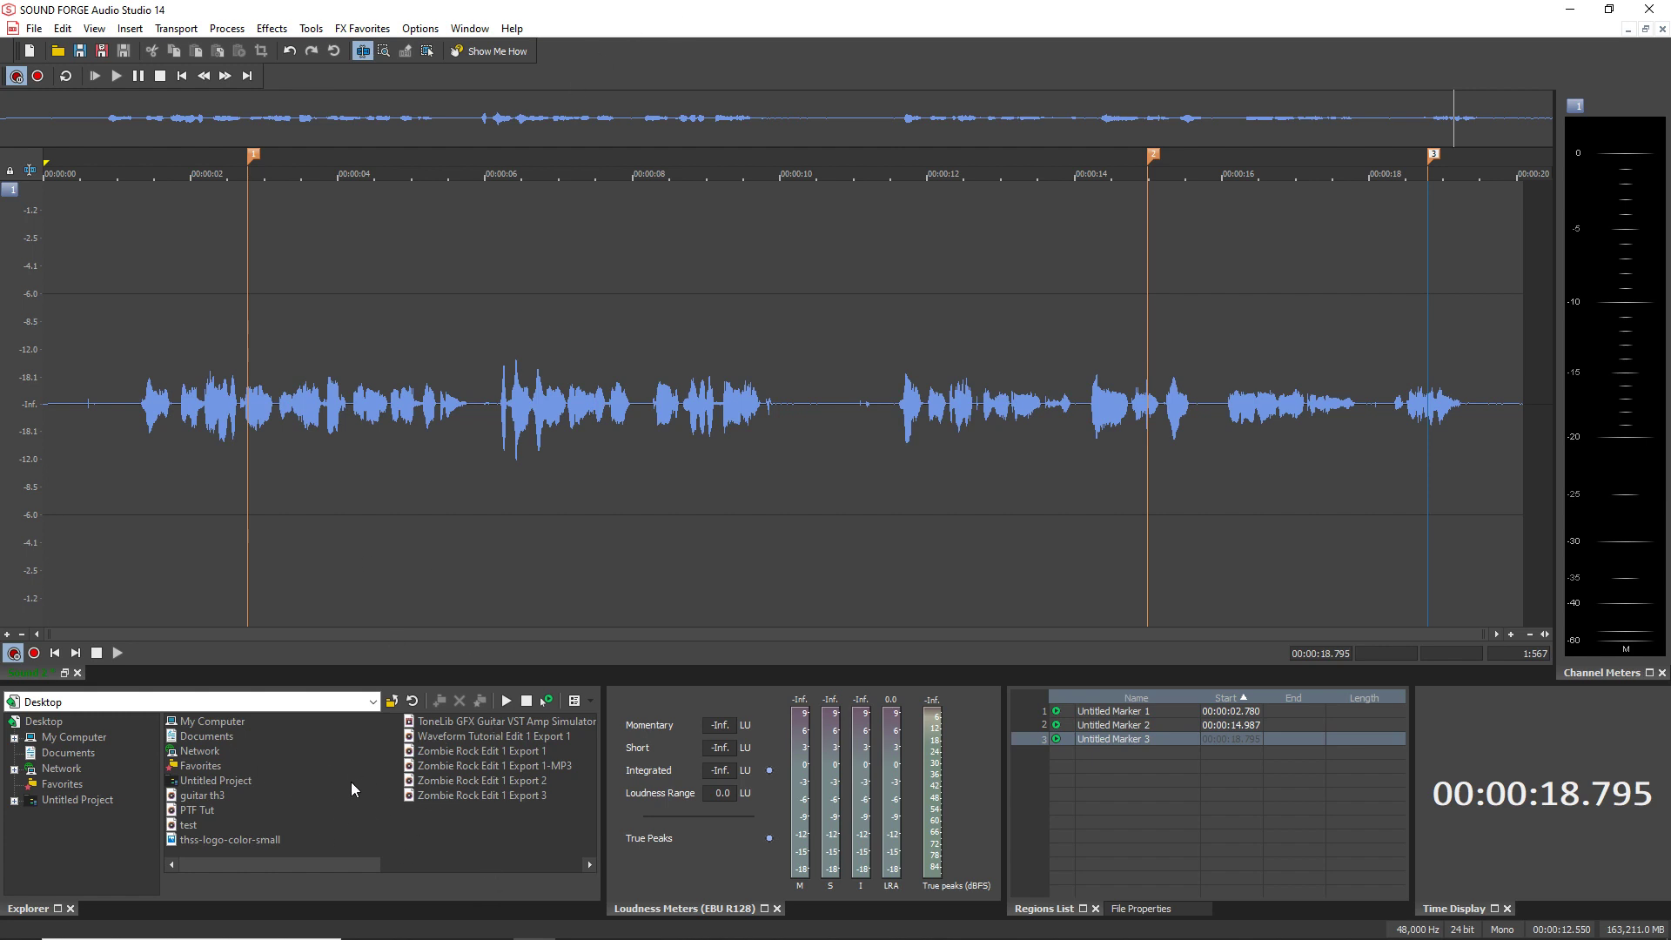
{"action": "left_click", "coordinate": [483, 750]}
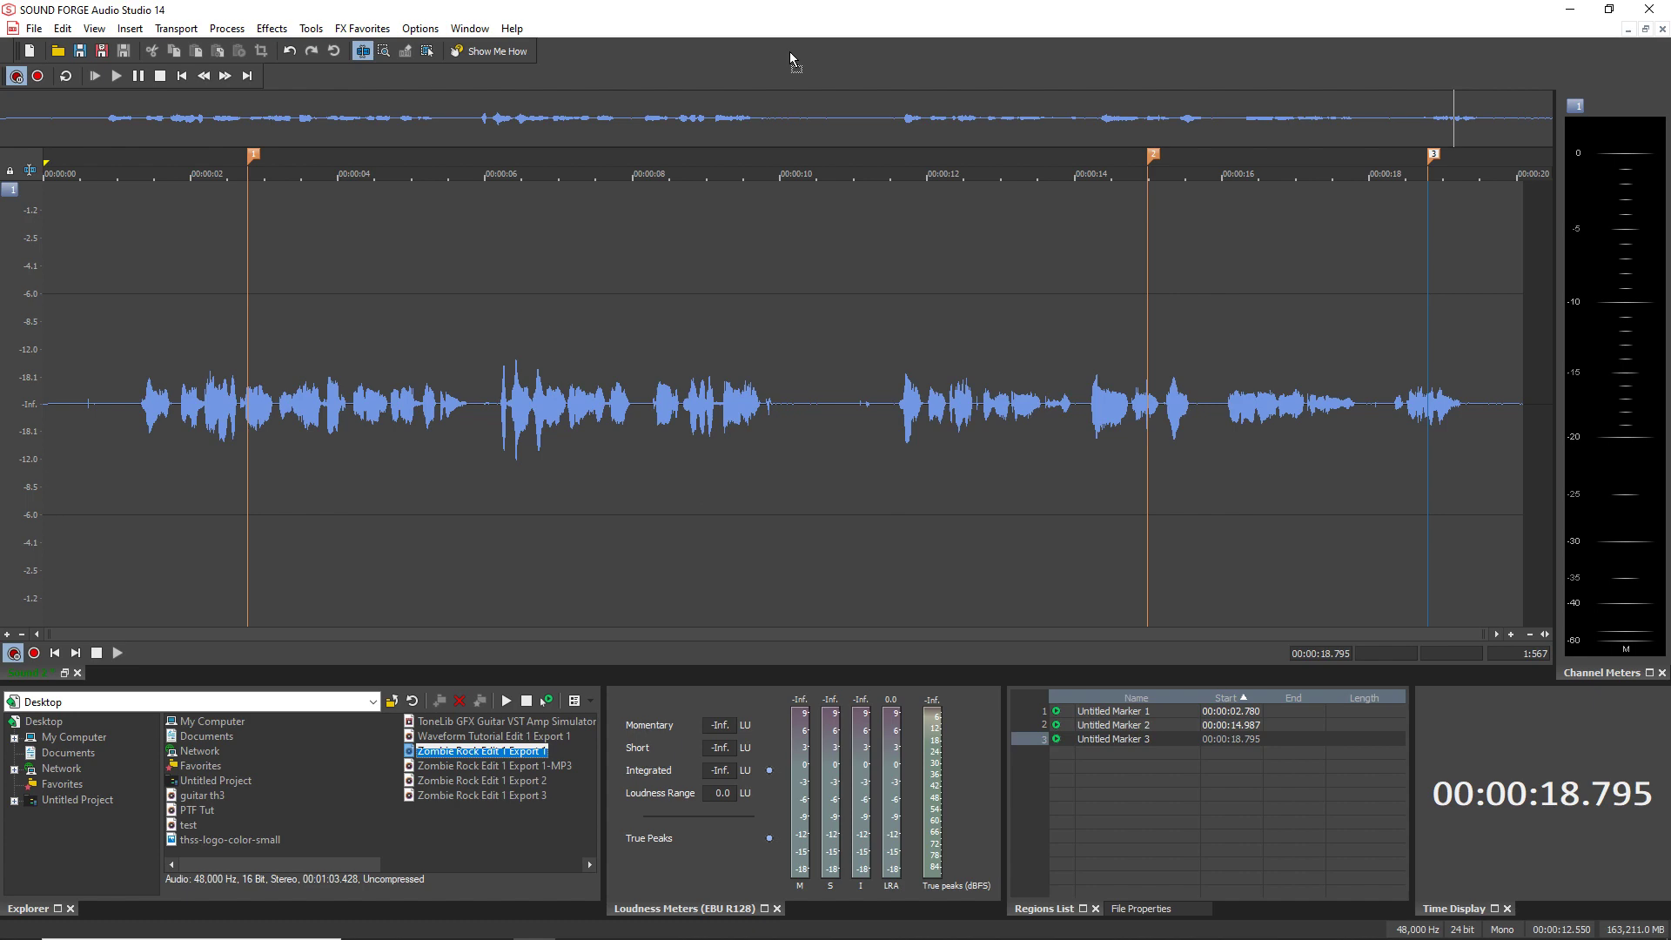
Step: Open Zombie Rock Edit 1 Export 1.wav, drag in Export 3 from the desktop, then close Export 3
{"action": "key", "text": "Return"}
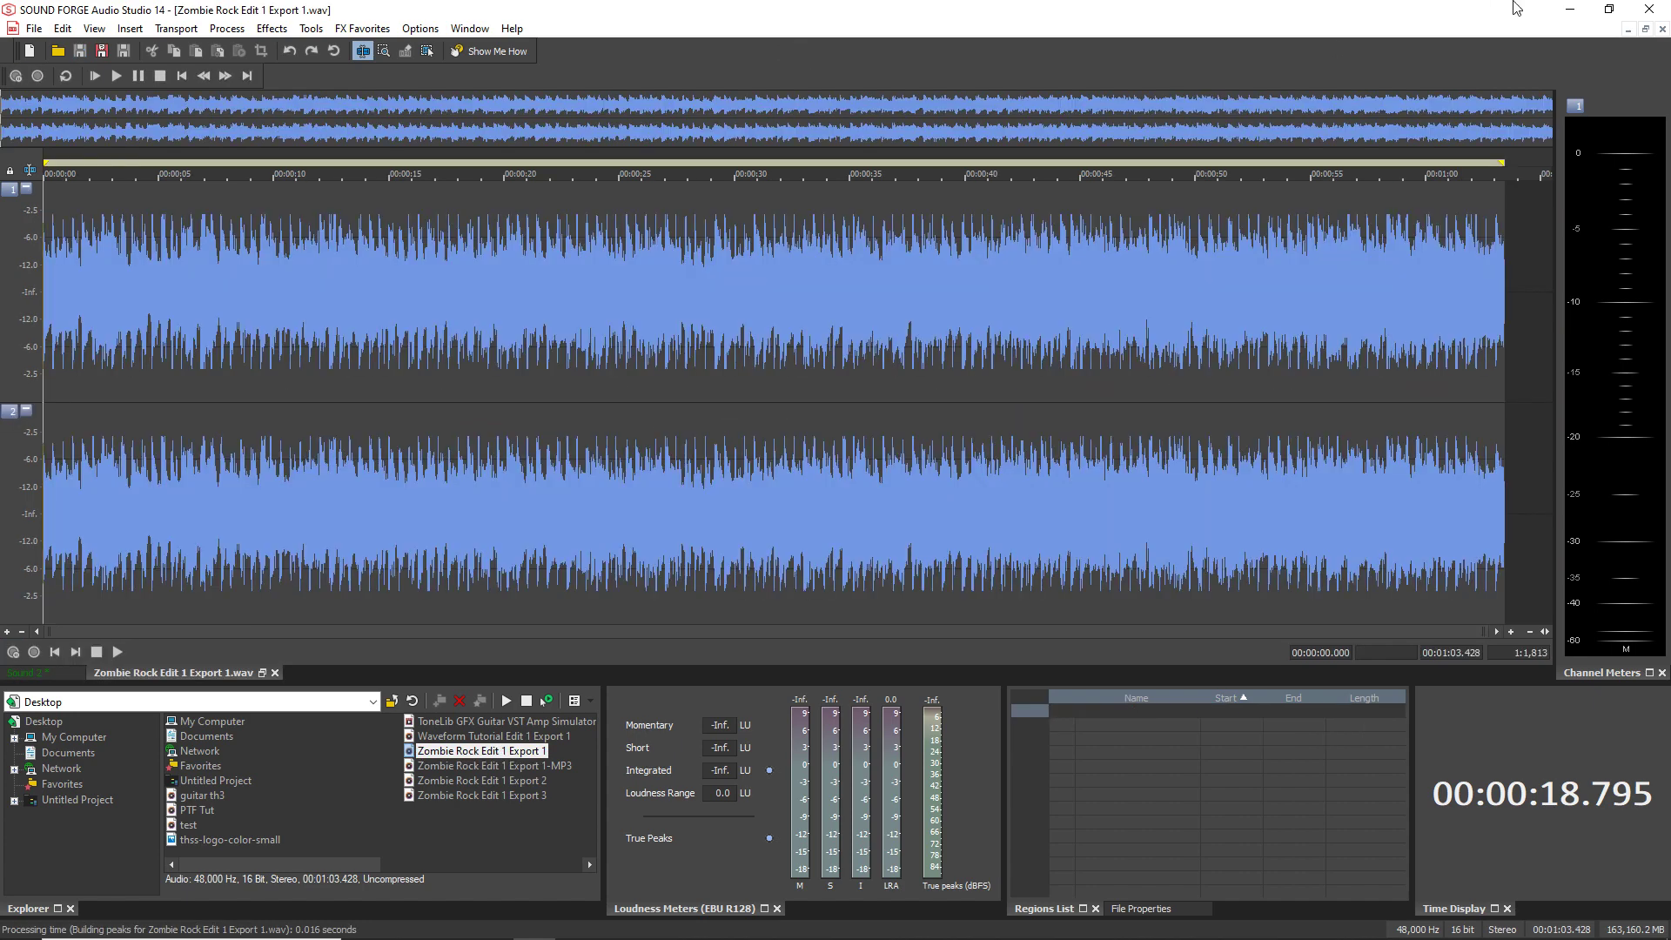
{"action": "left_click", "coordinate": [1570, 8]}
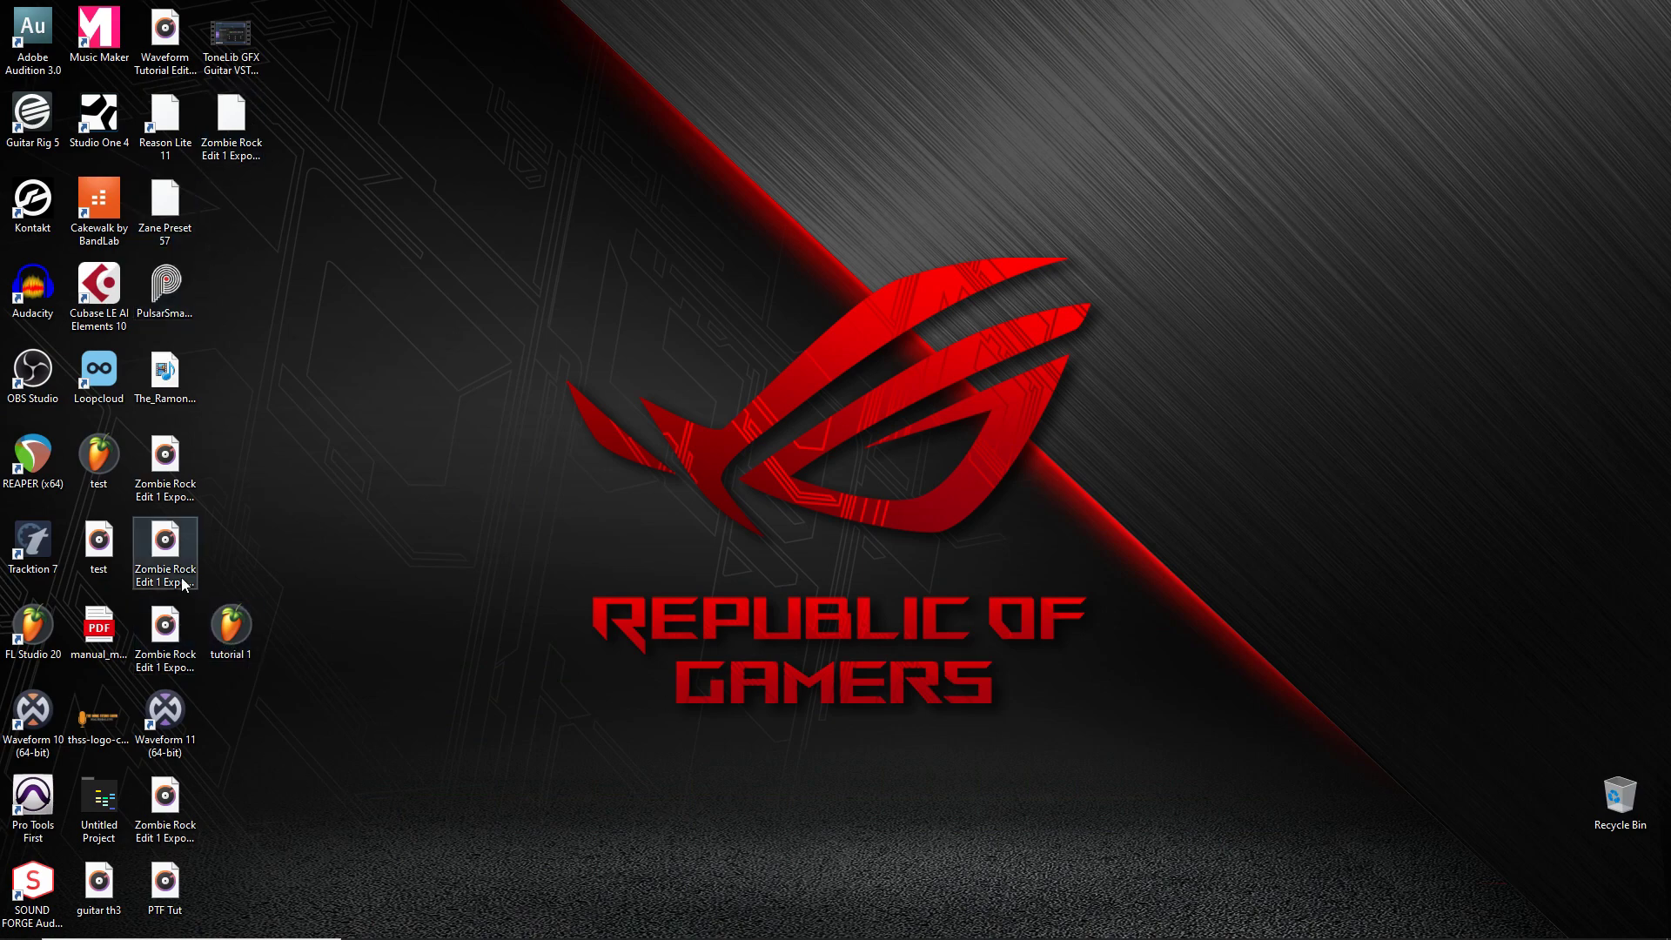
{"action": "left_click", "coordinate": [168, 455]}
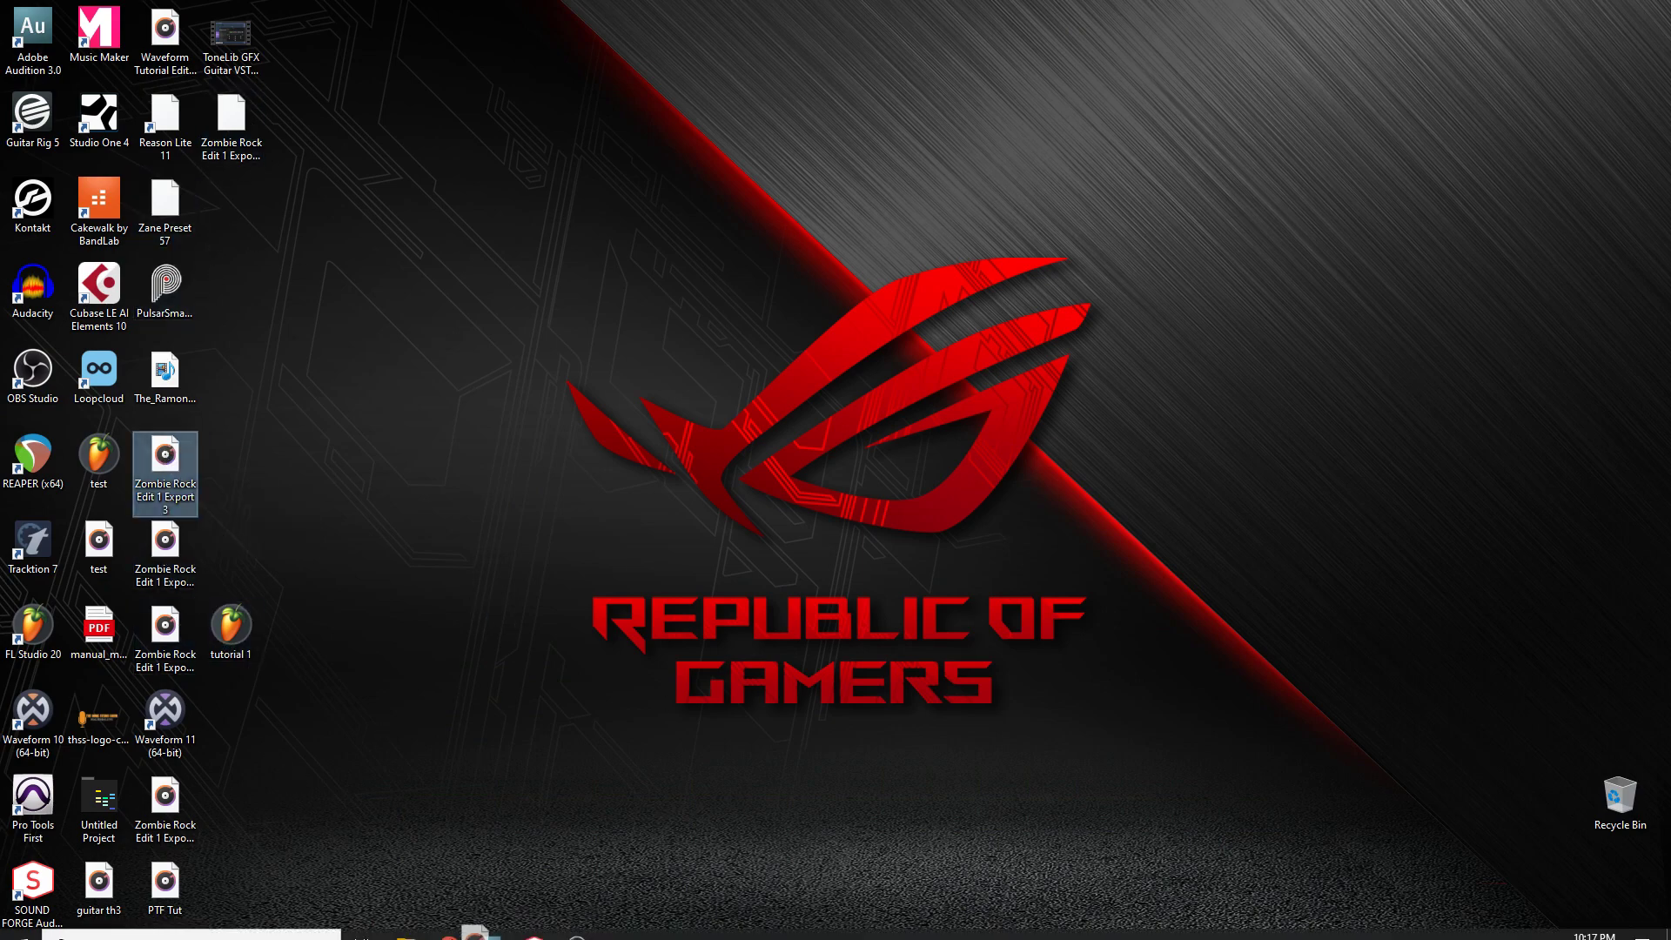
{"action": "left_click", "coordinate": [534, 924]}
{"action": "left_click_drag", "start_coordinate": [535, 929], "coordinate": [875, 62]}
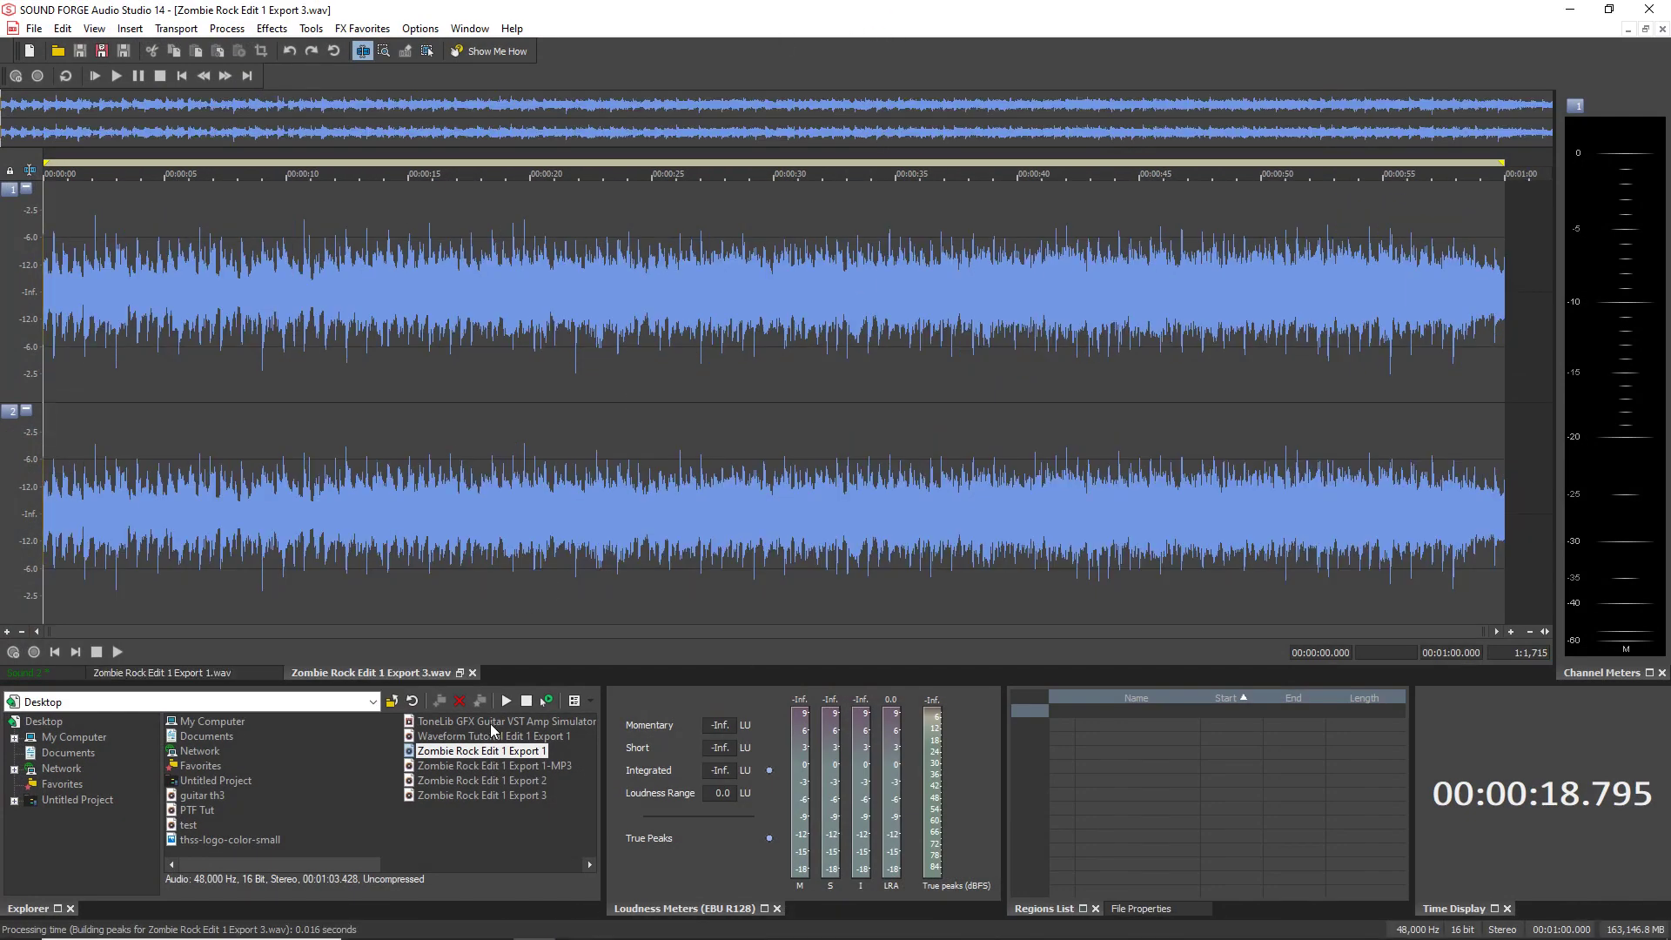
{"action": "left_click", "coordinate": [472, 673]}
Step: Select and copy the first 25.888 s of Zombie Rock Edit 1 Export 1
{"action": "left_click", "coordinate": [31, 673]}
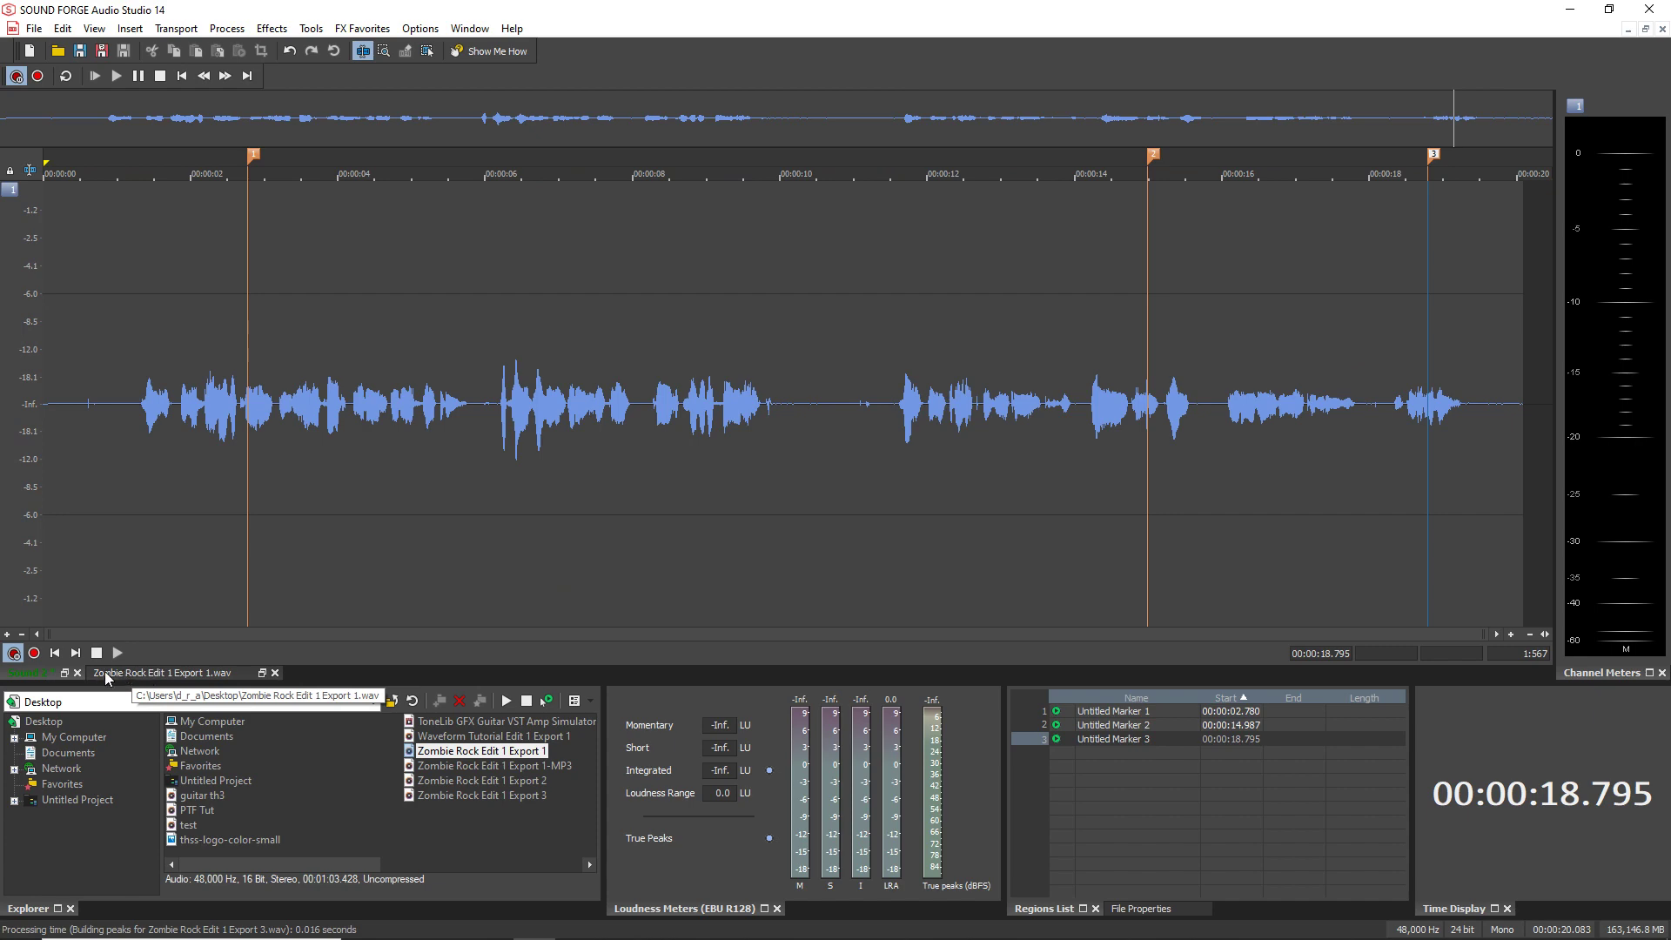
{"action": "left_click", "coordinate": [182, 675]}
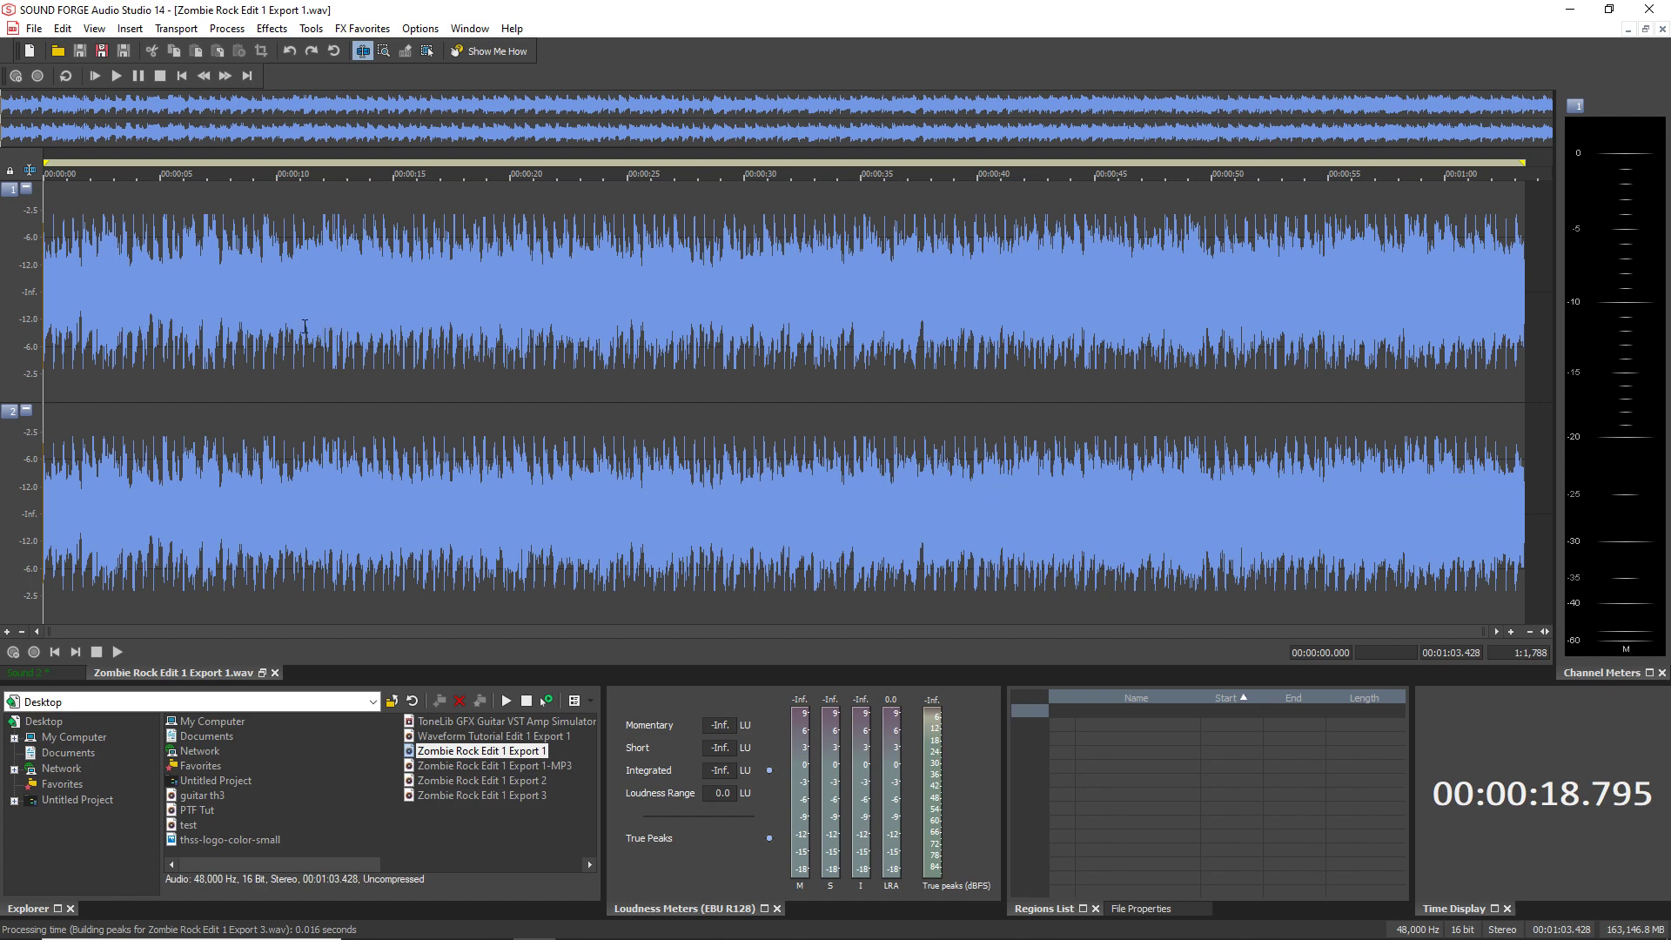
{"action": "key", "text": "ctrl+a"}
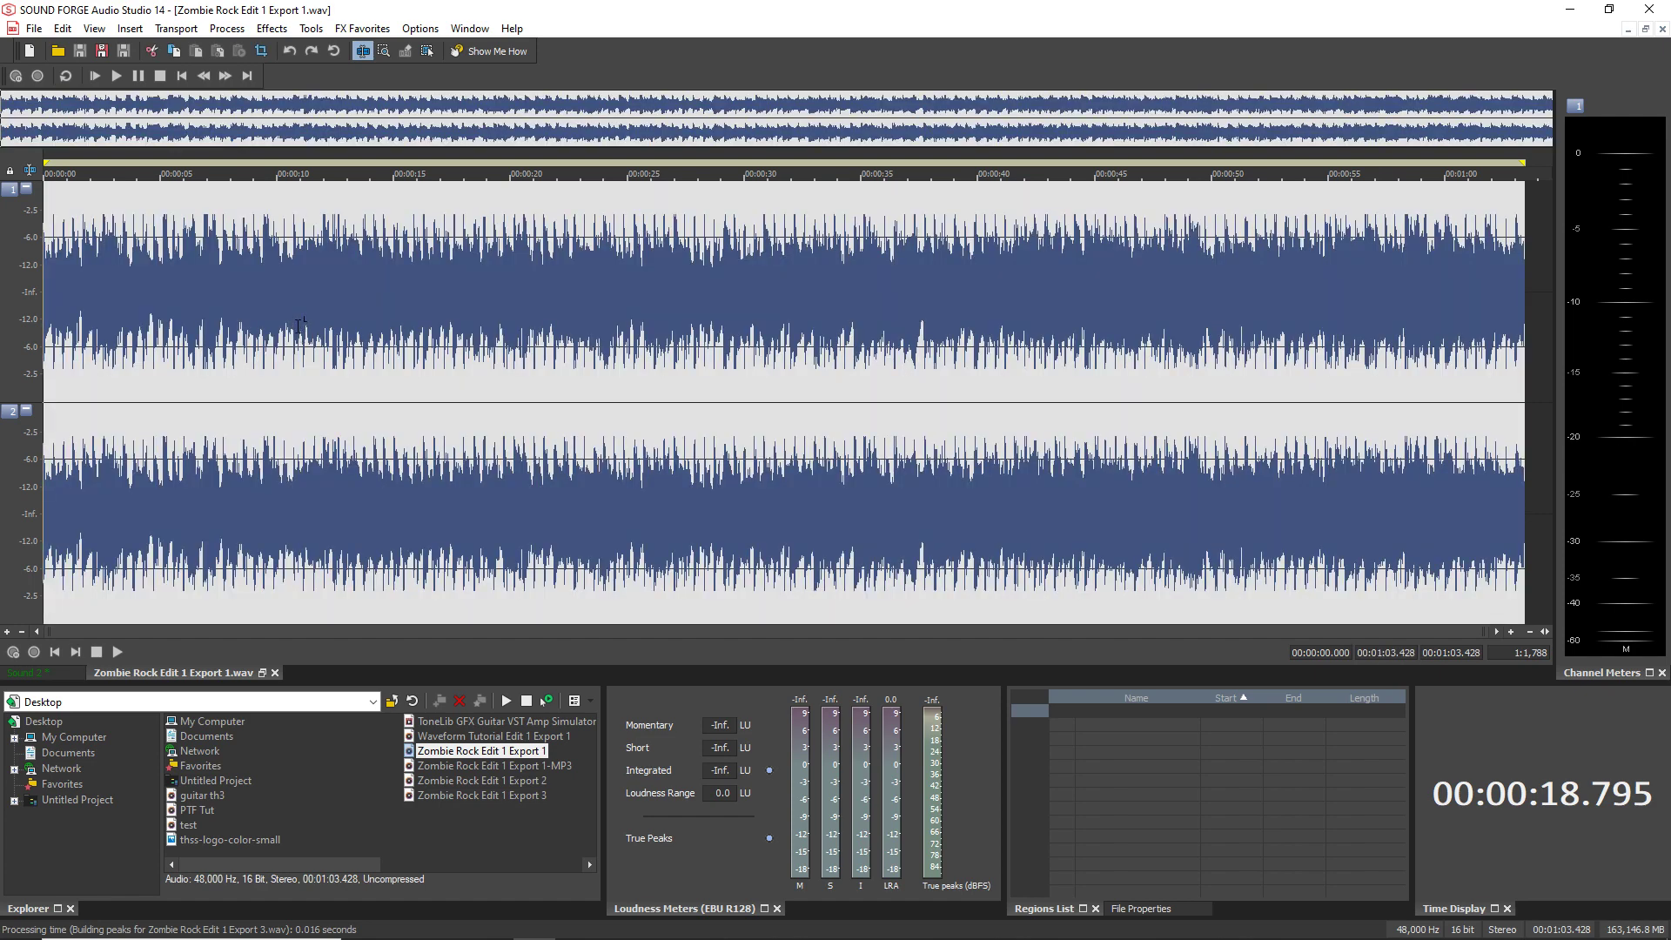
{"action": "left_click", "coordinate": [272, 272]}
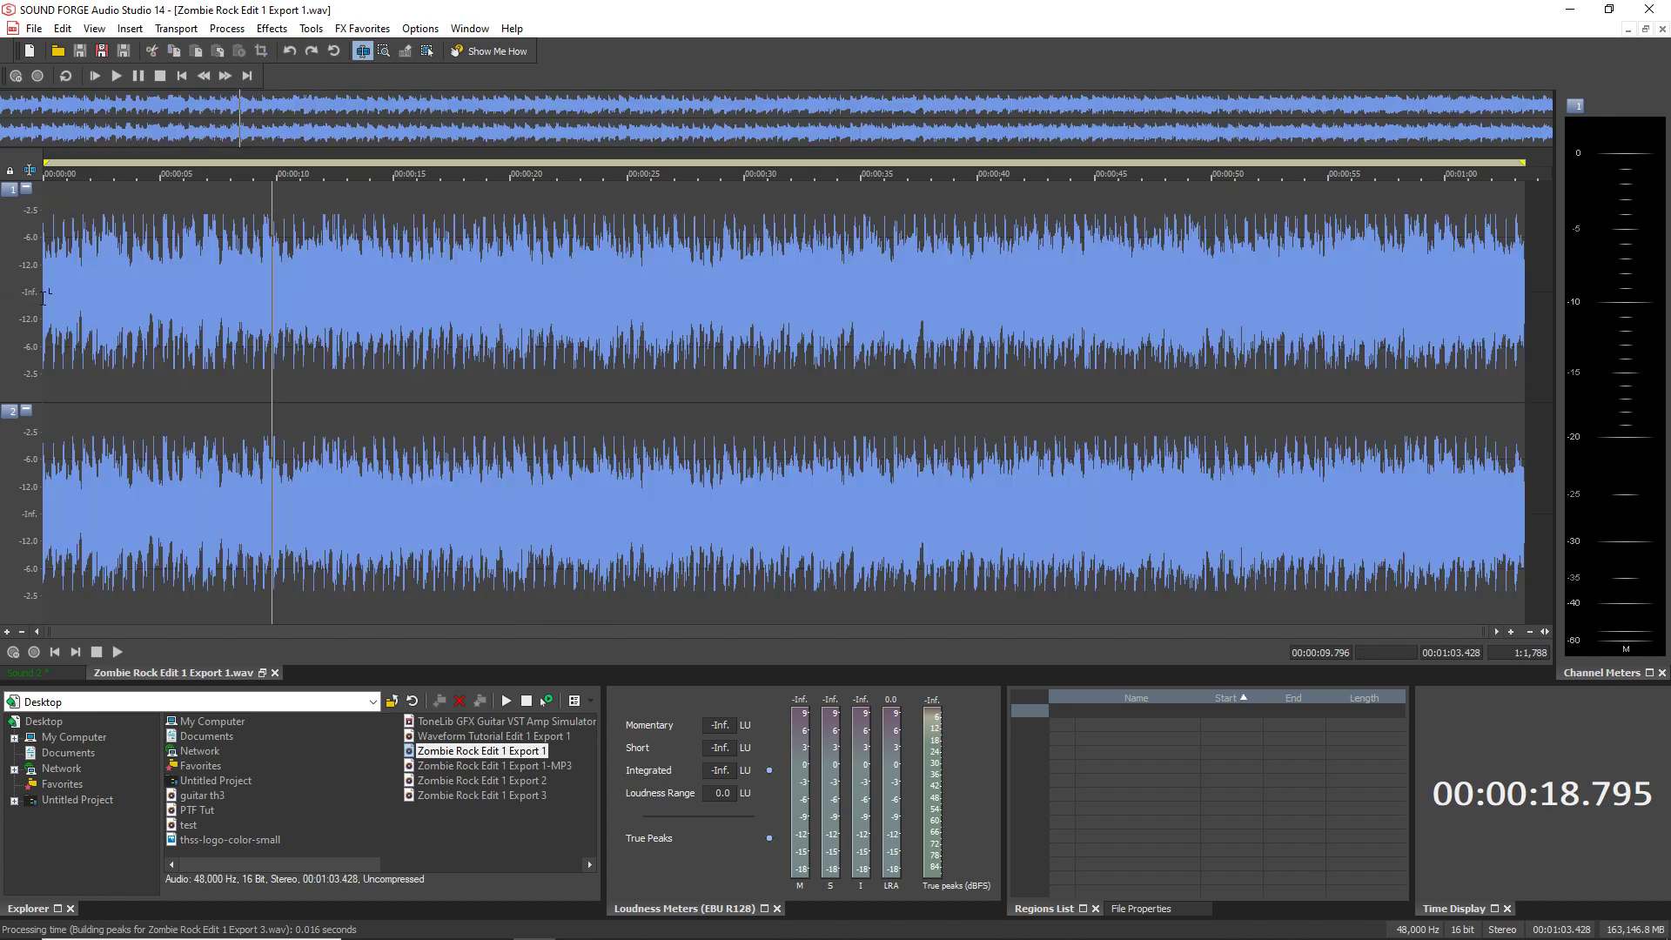
{"action": "left_click_drag", "start_coordinate": [42, 298], "coordinate": [647, 558]}
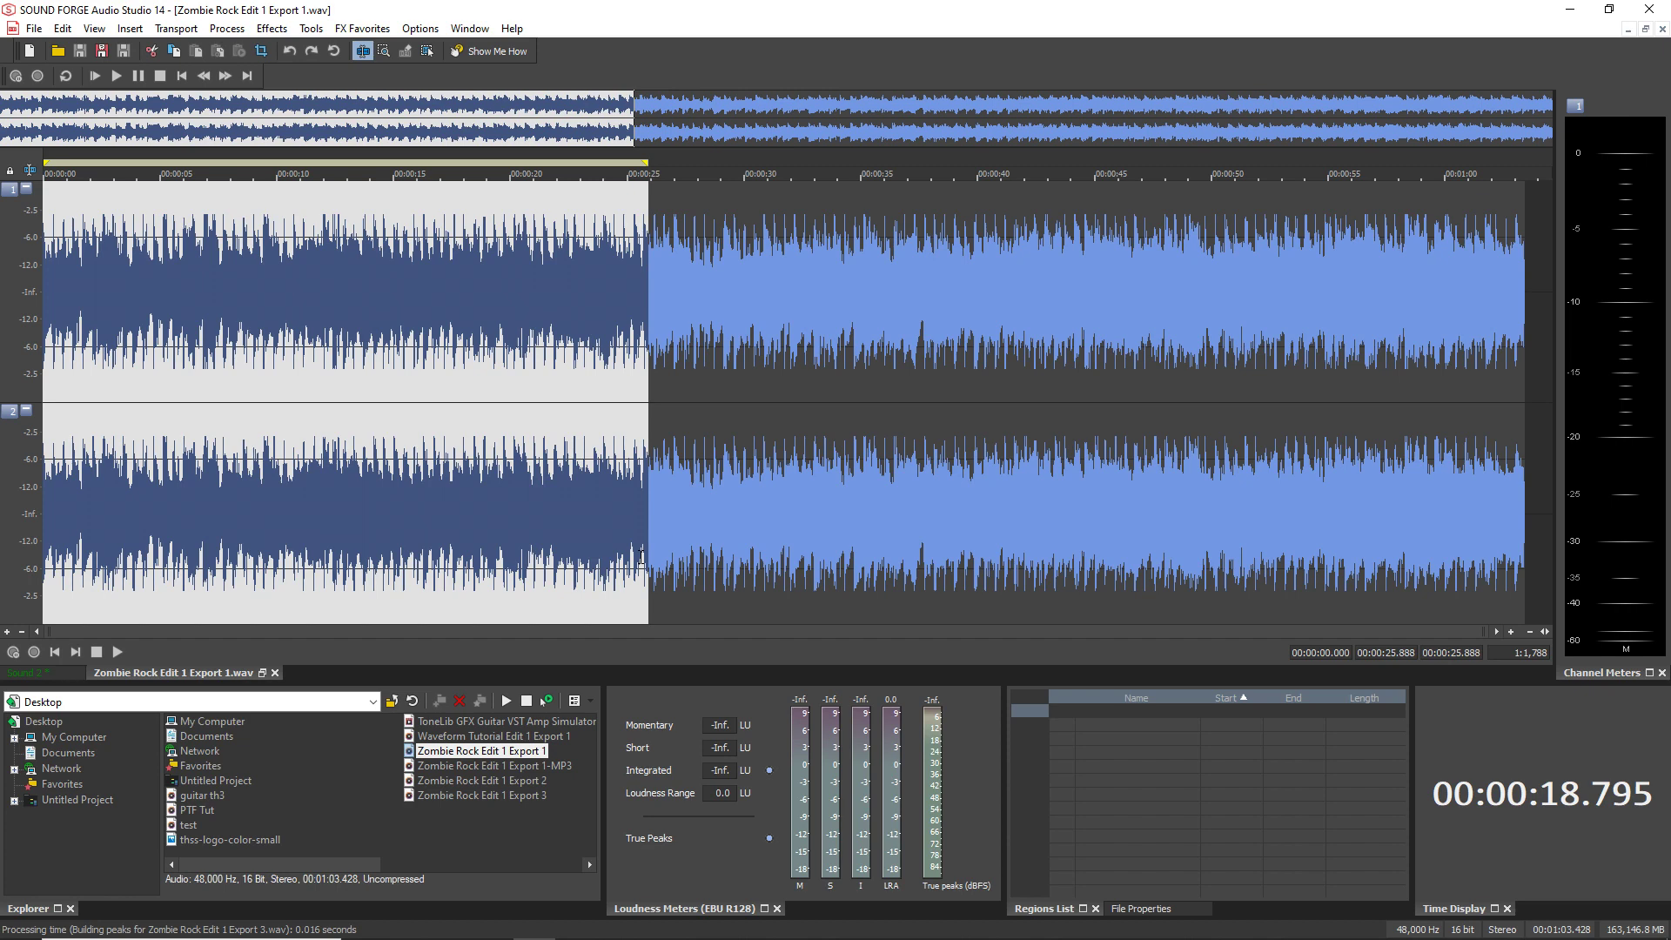
{"action": "right_click", "coordinate": [470, 313]}
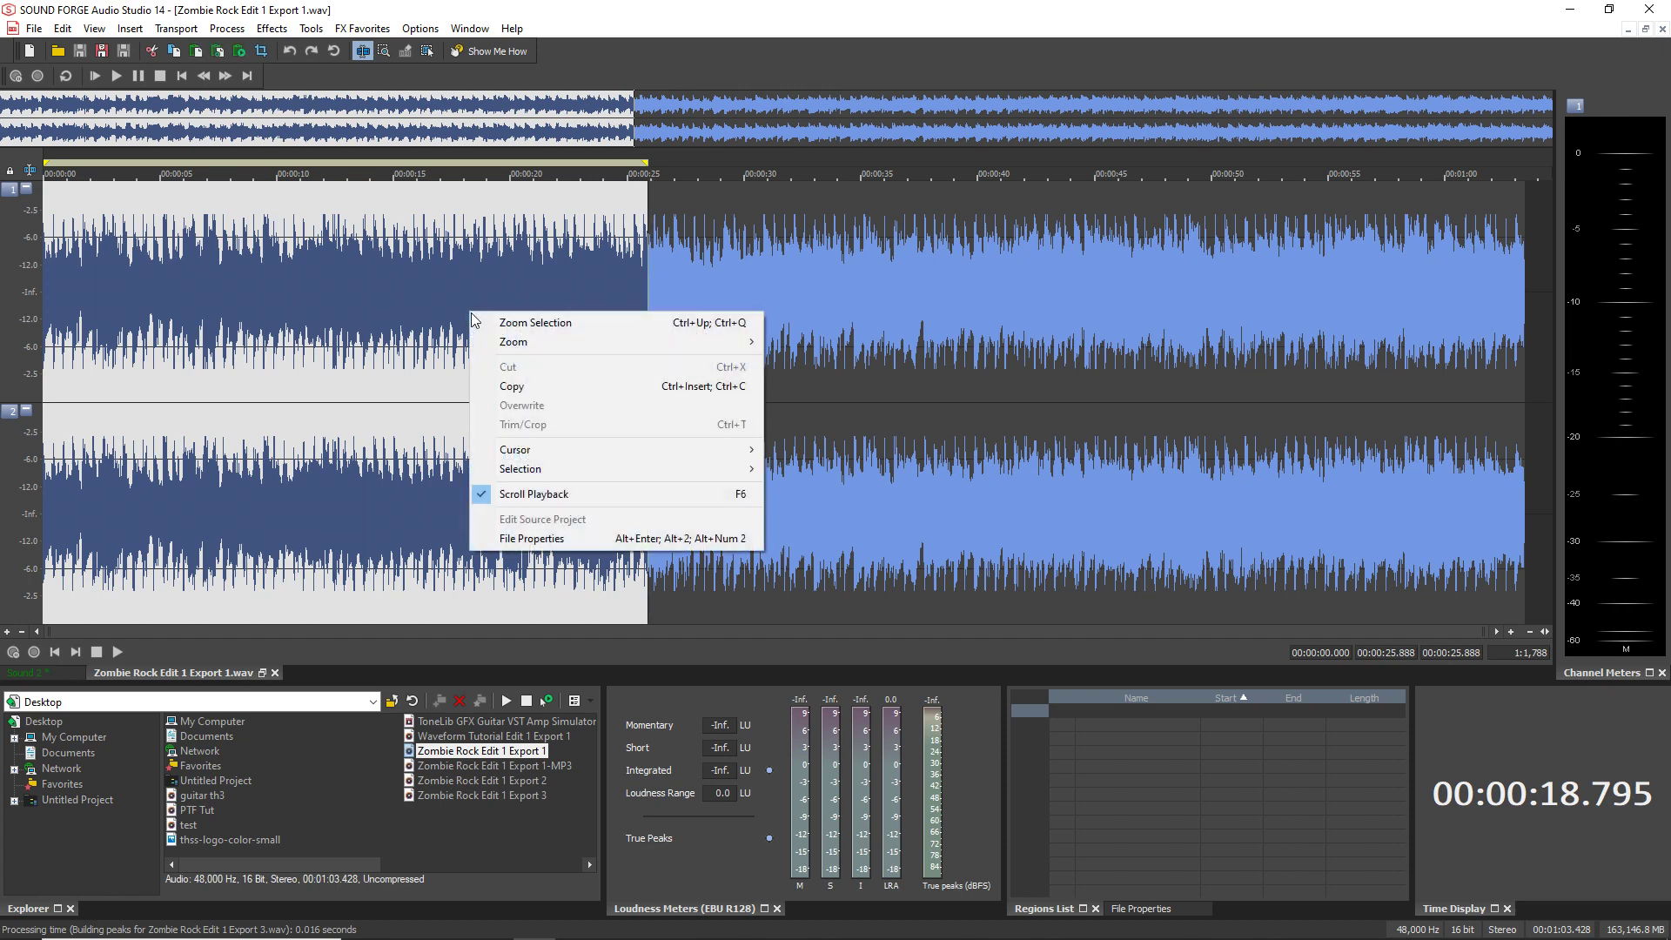
{"action": "left_click", "coordinate": [557, 387]}
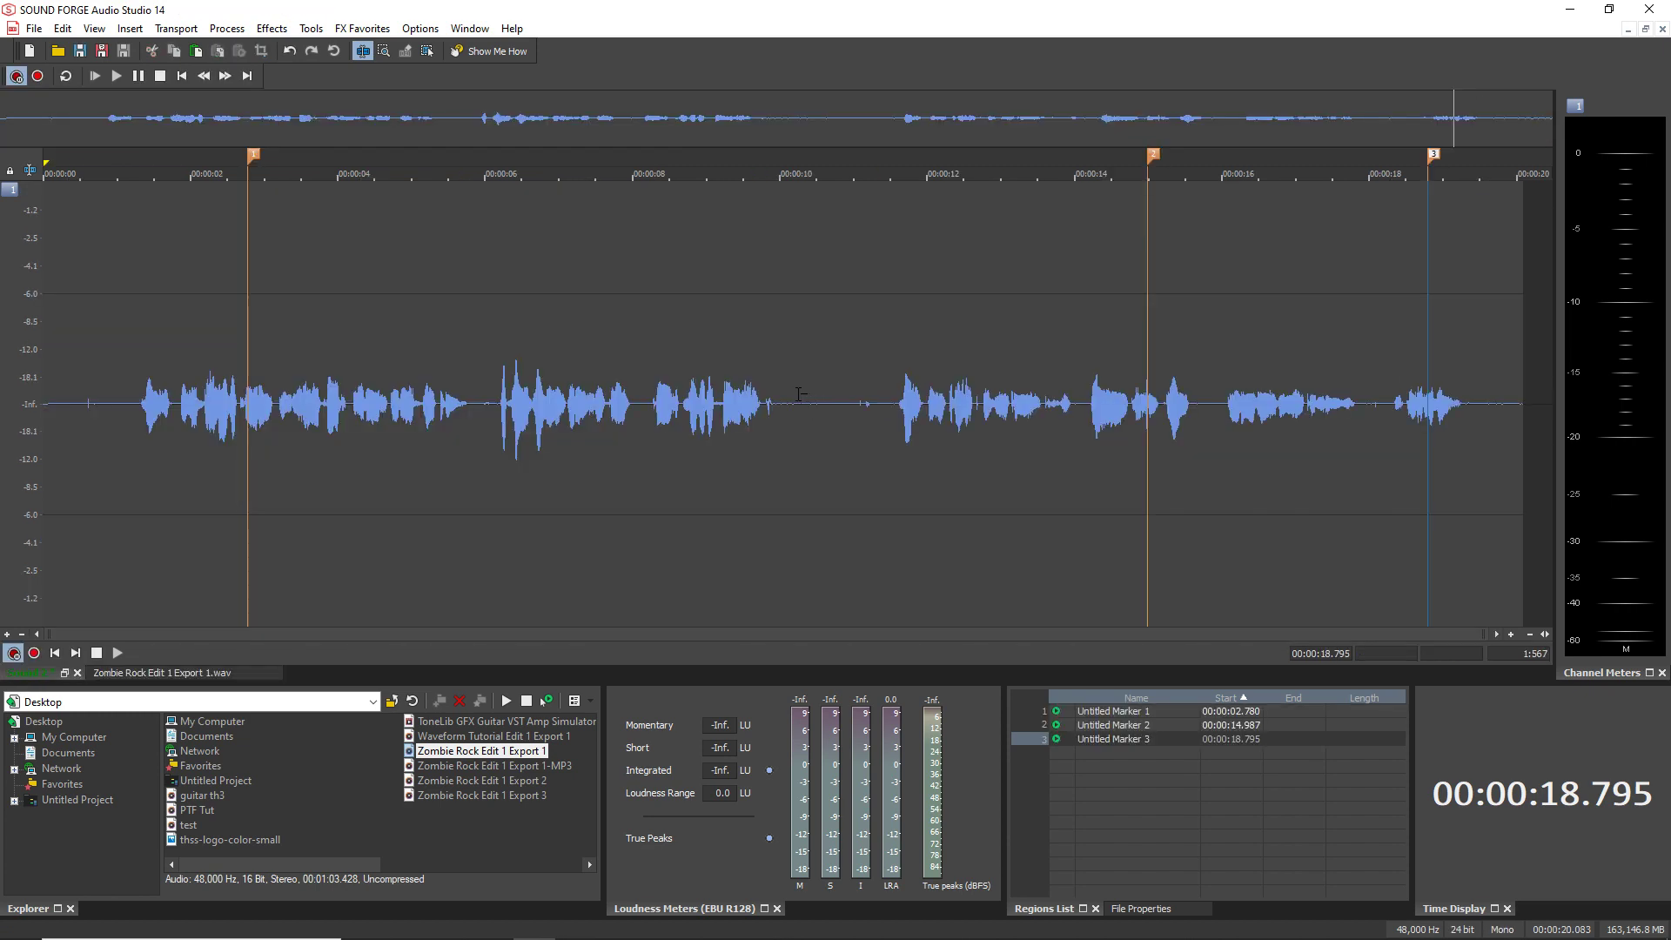
Step: Set the edit point at 1.240 s and open Mix/Replace with Ctrl+M
{"action": "left_click", "coordinate": [119, 401]}
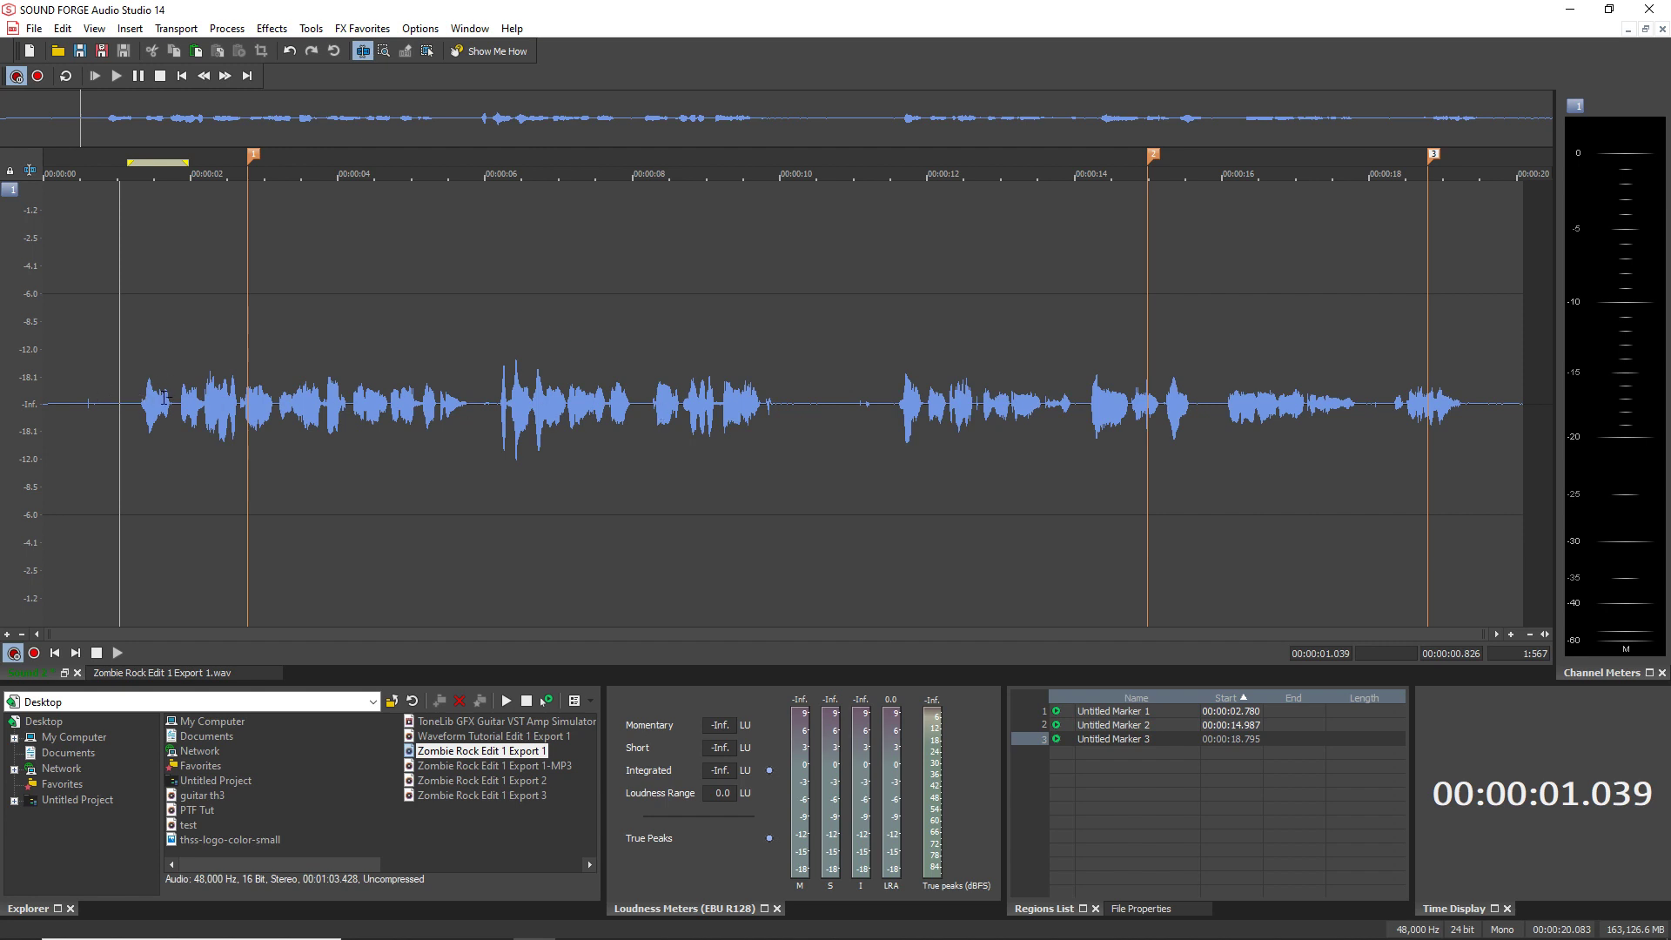
{"action": "left_click", "coordinate": [120, 409]}
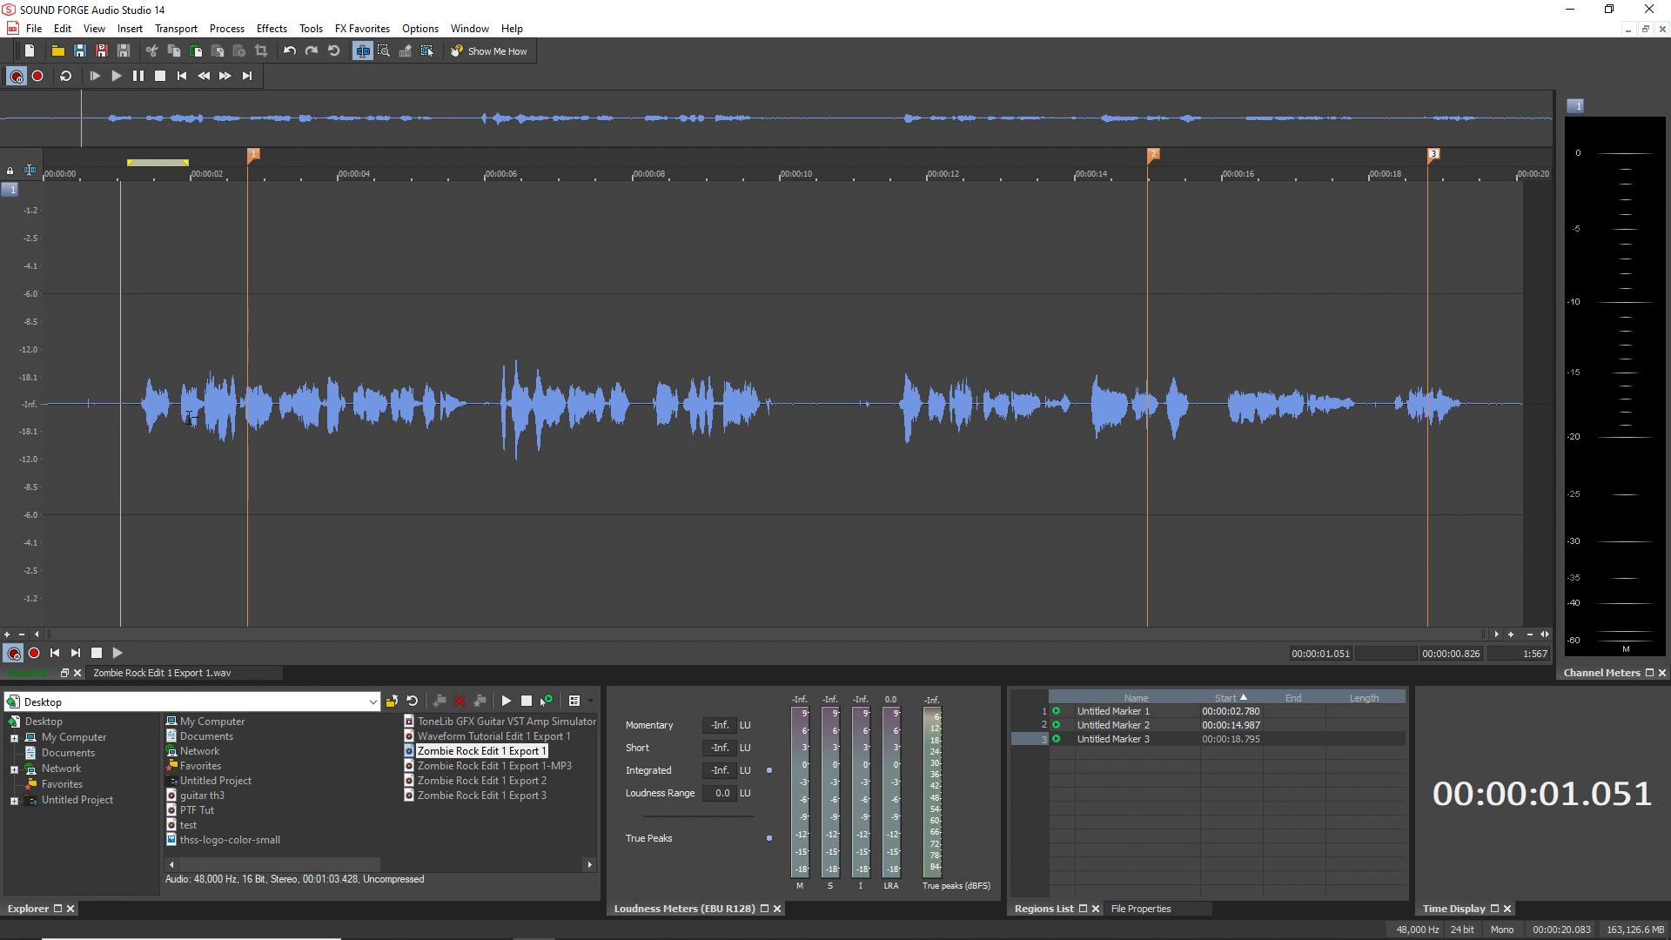
{"action": "left_click", "coordinate": [123, 407]}
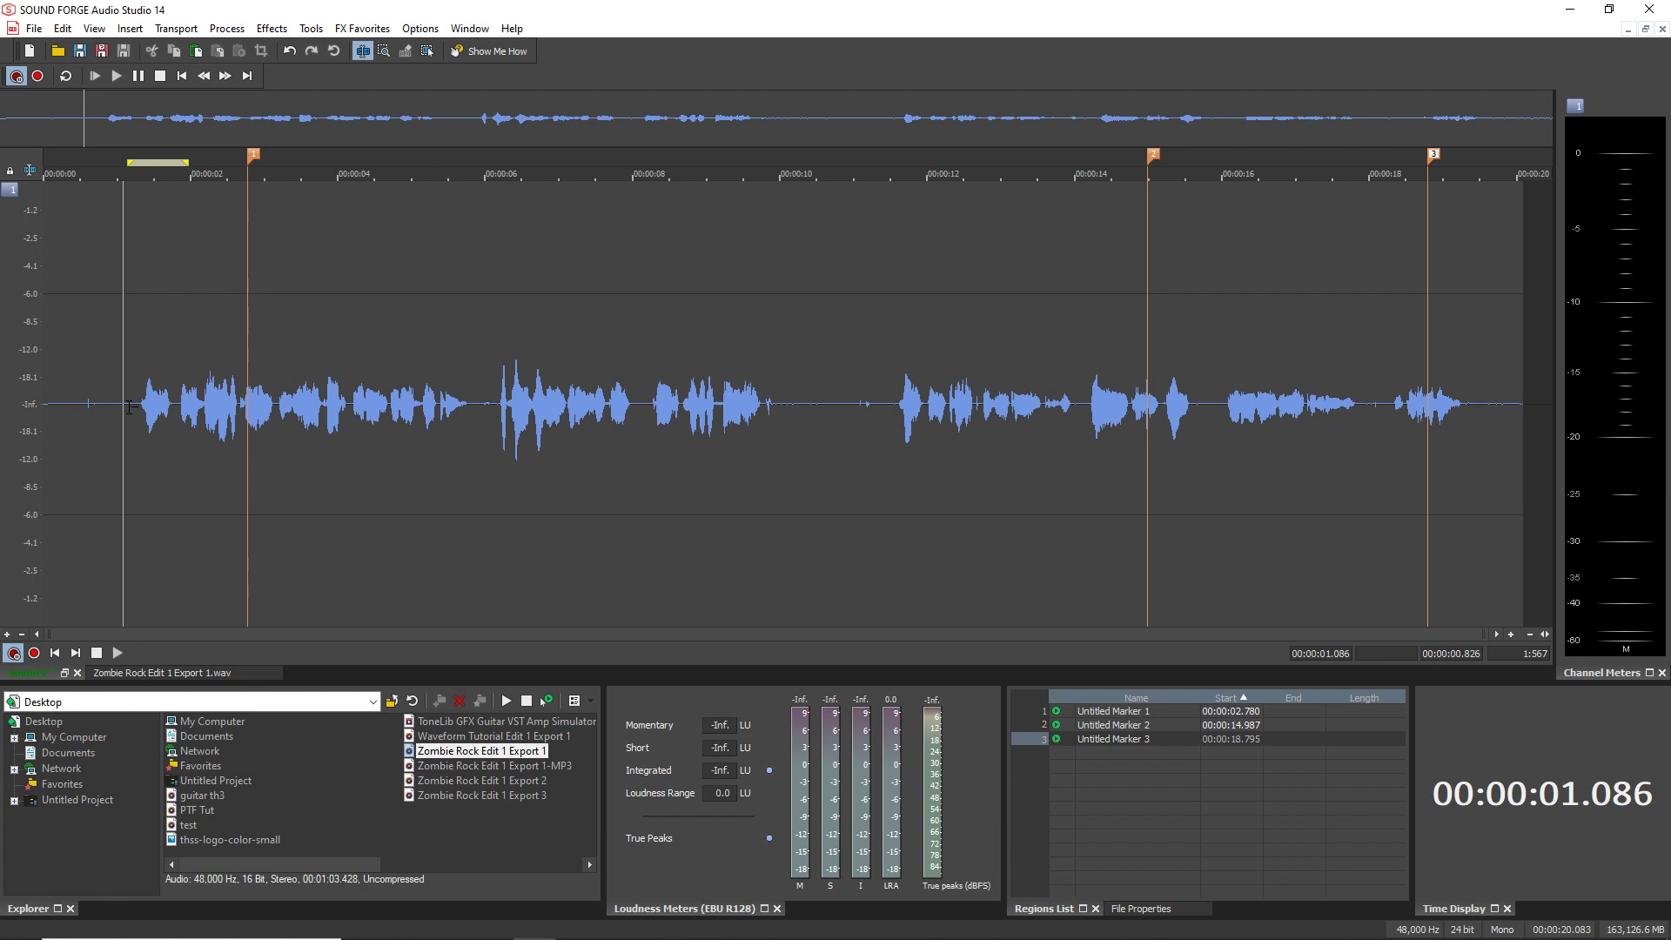
{"action": "left_click", "coordinate": [134, 398]}
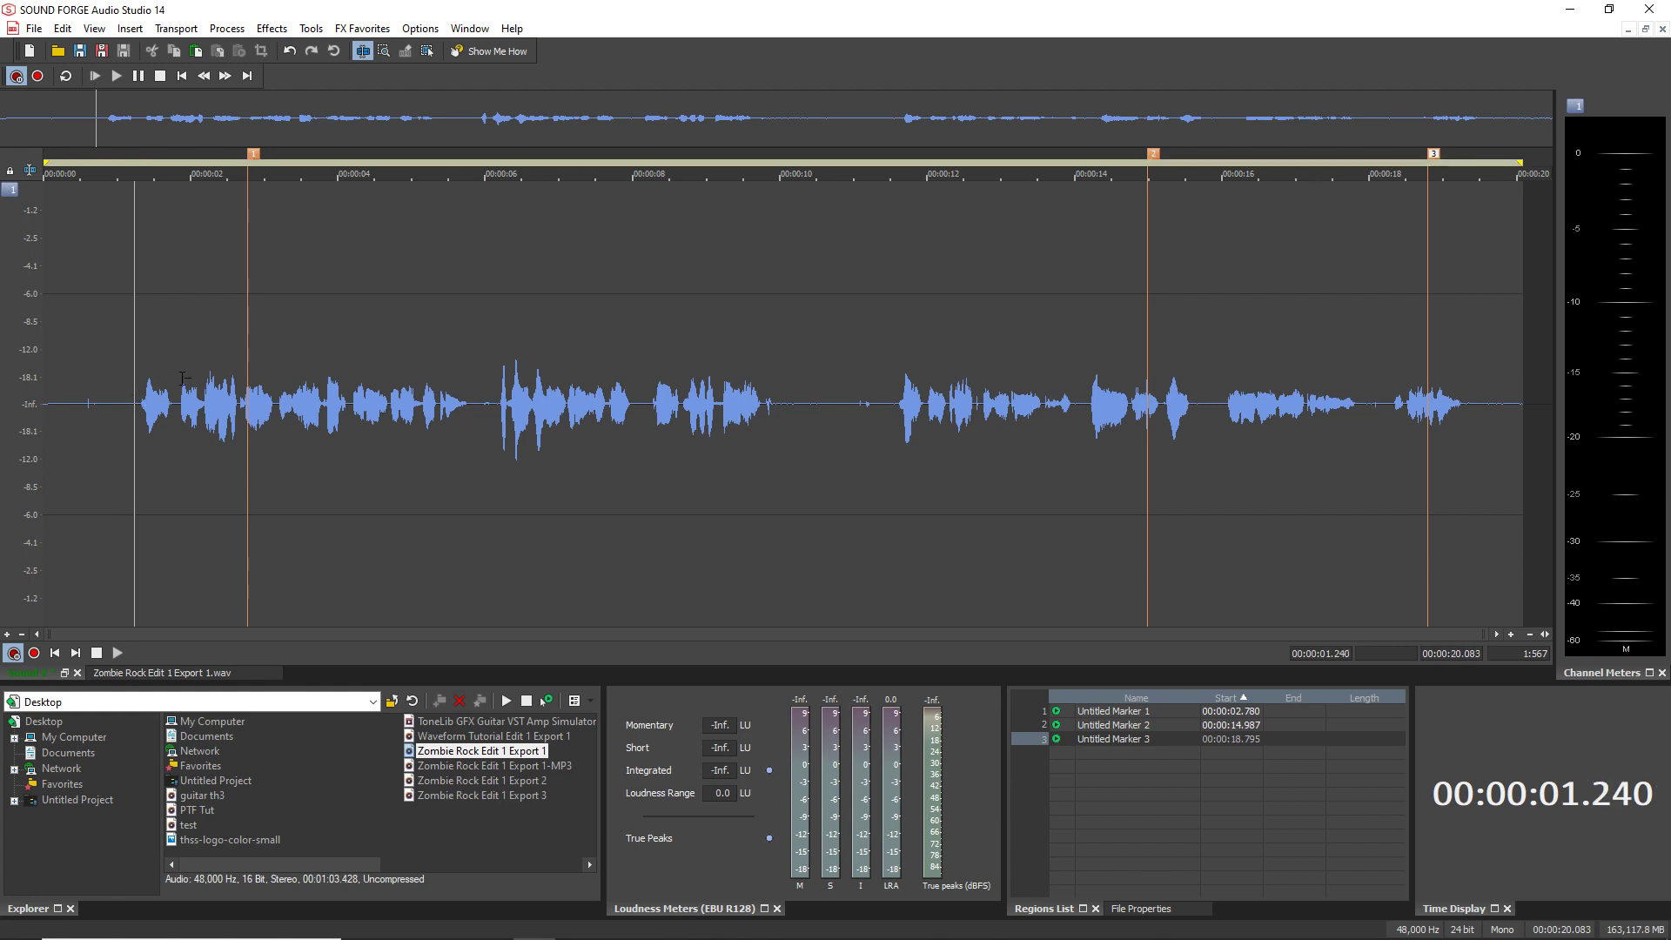
{"action": "key", "text": "ctrl+m"}
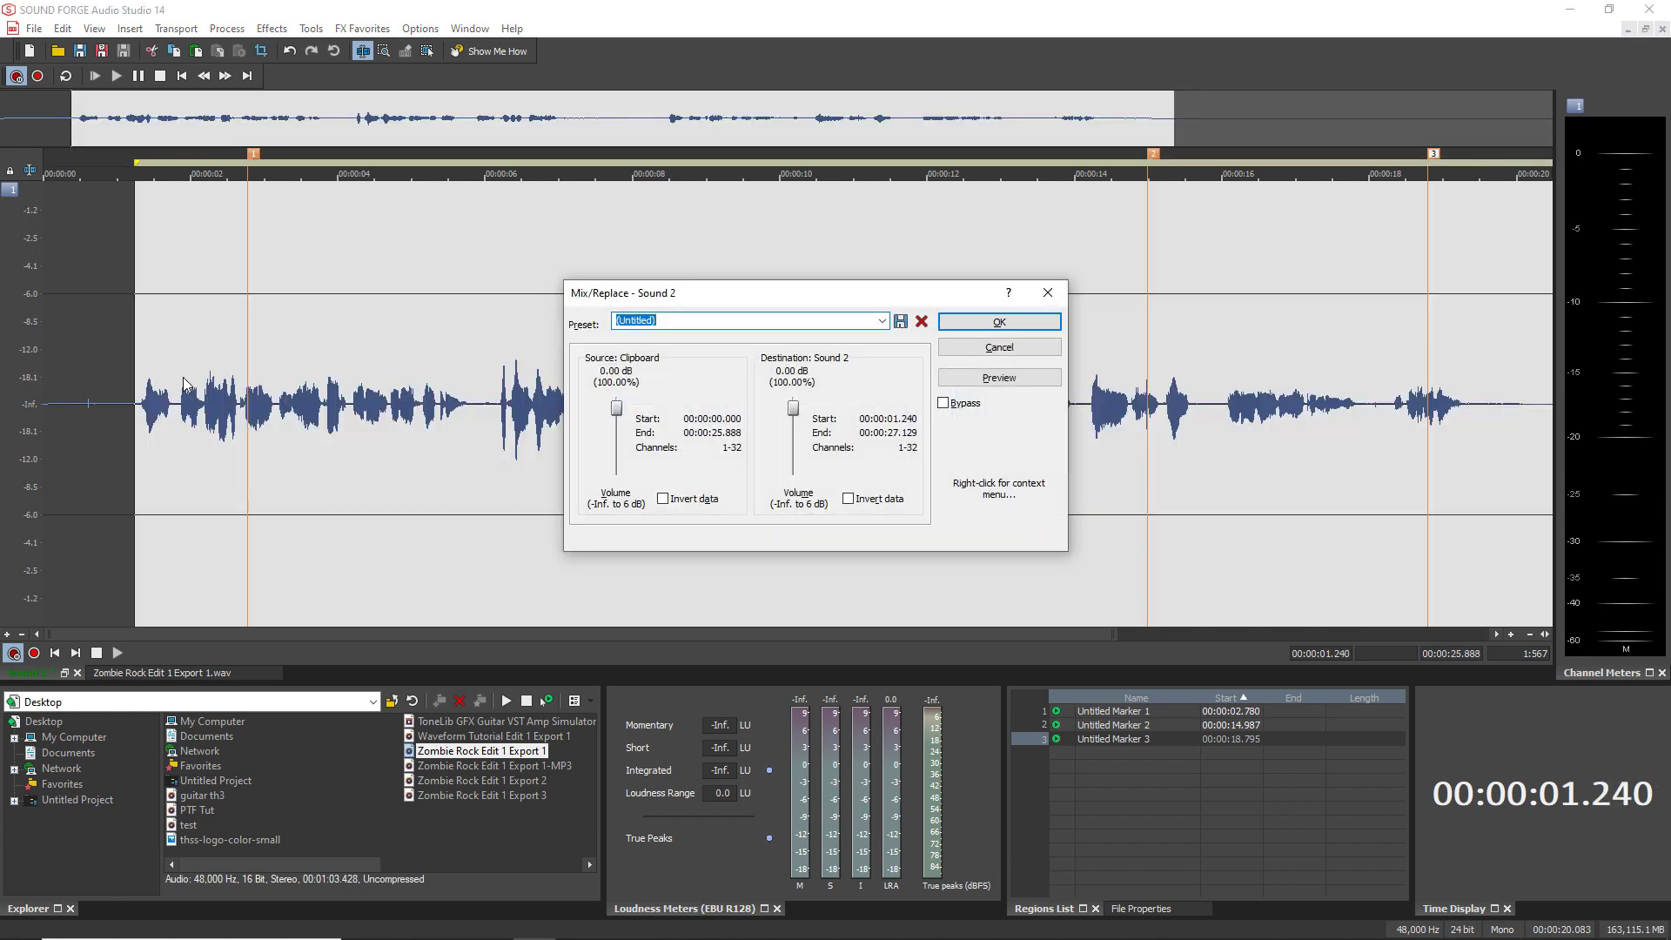
{"action": "left_click_drag", "start_coordinate": [602, 304], "coordinate": [571, 284]}
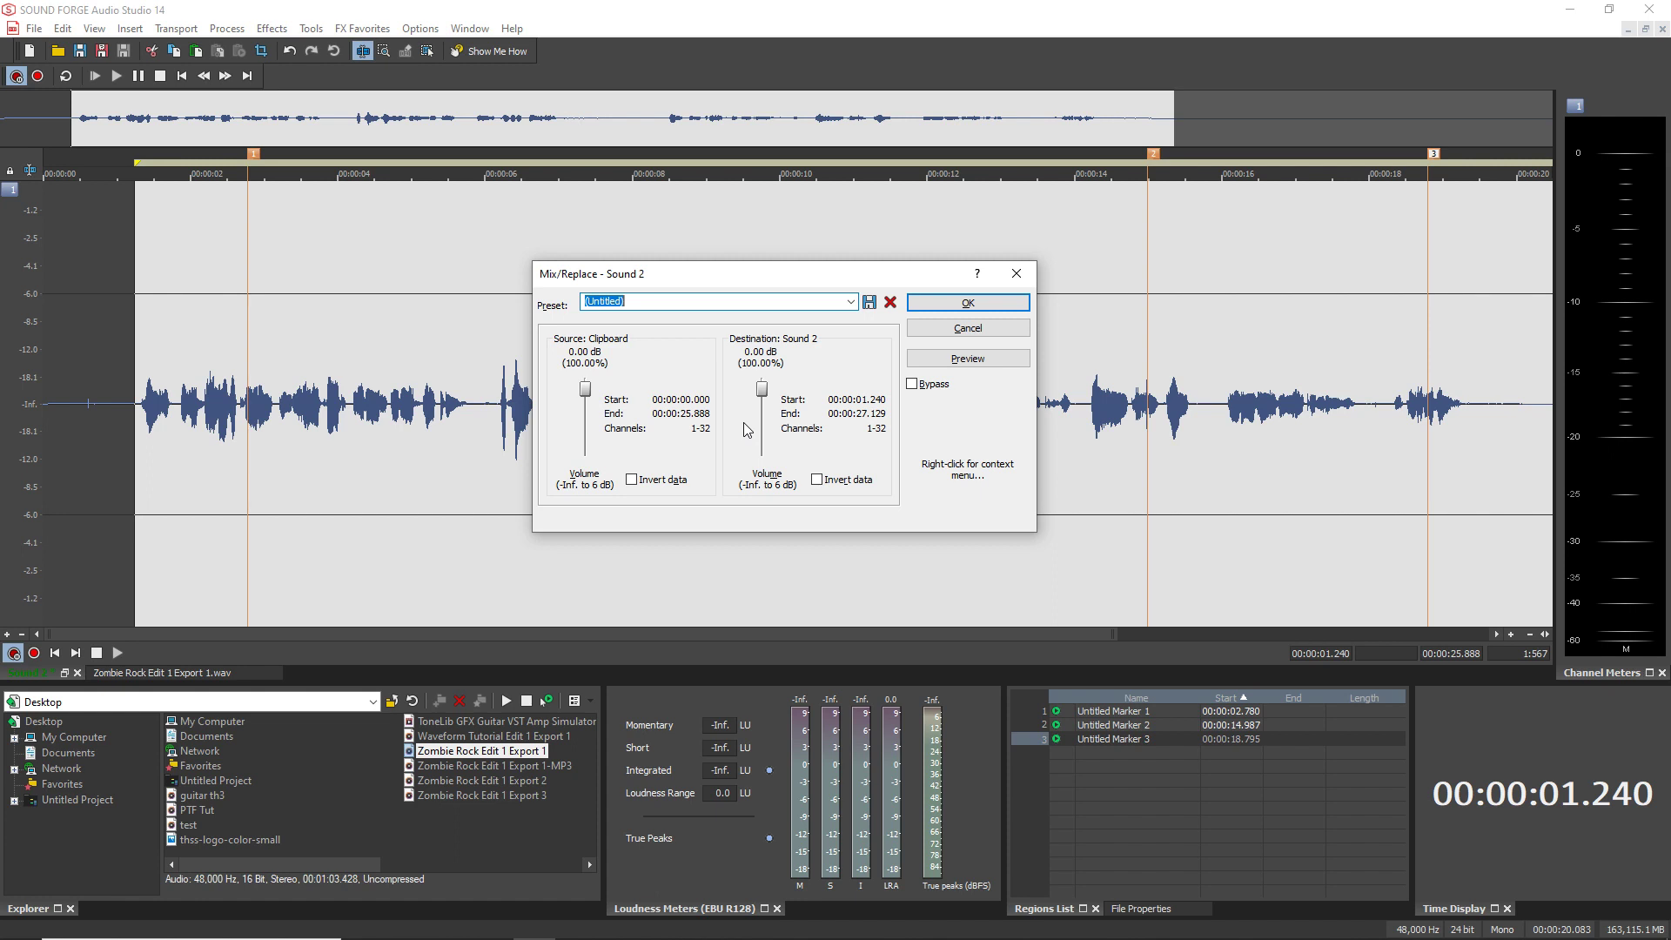
Step: Preview while setting the clipboard source volume to -24.34 dB, then apply the mix
{"action": "left_click", "coordinate": [585, 389]}
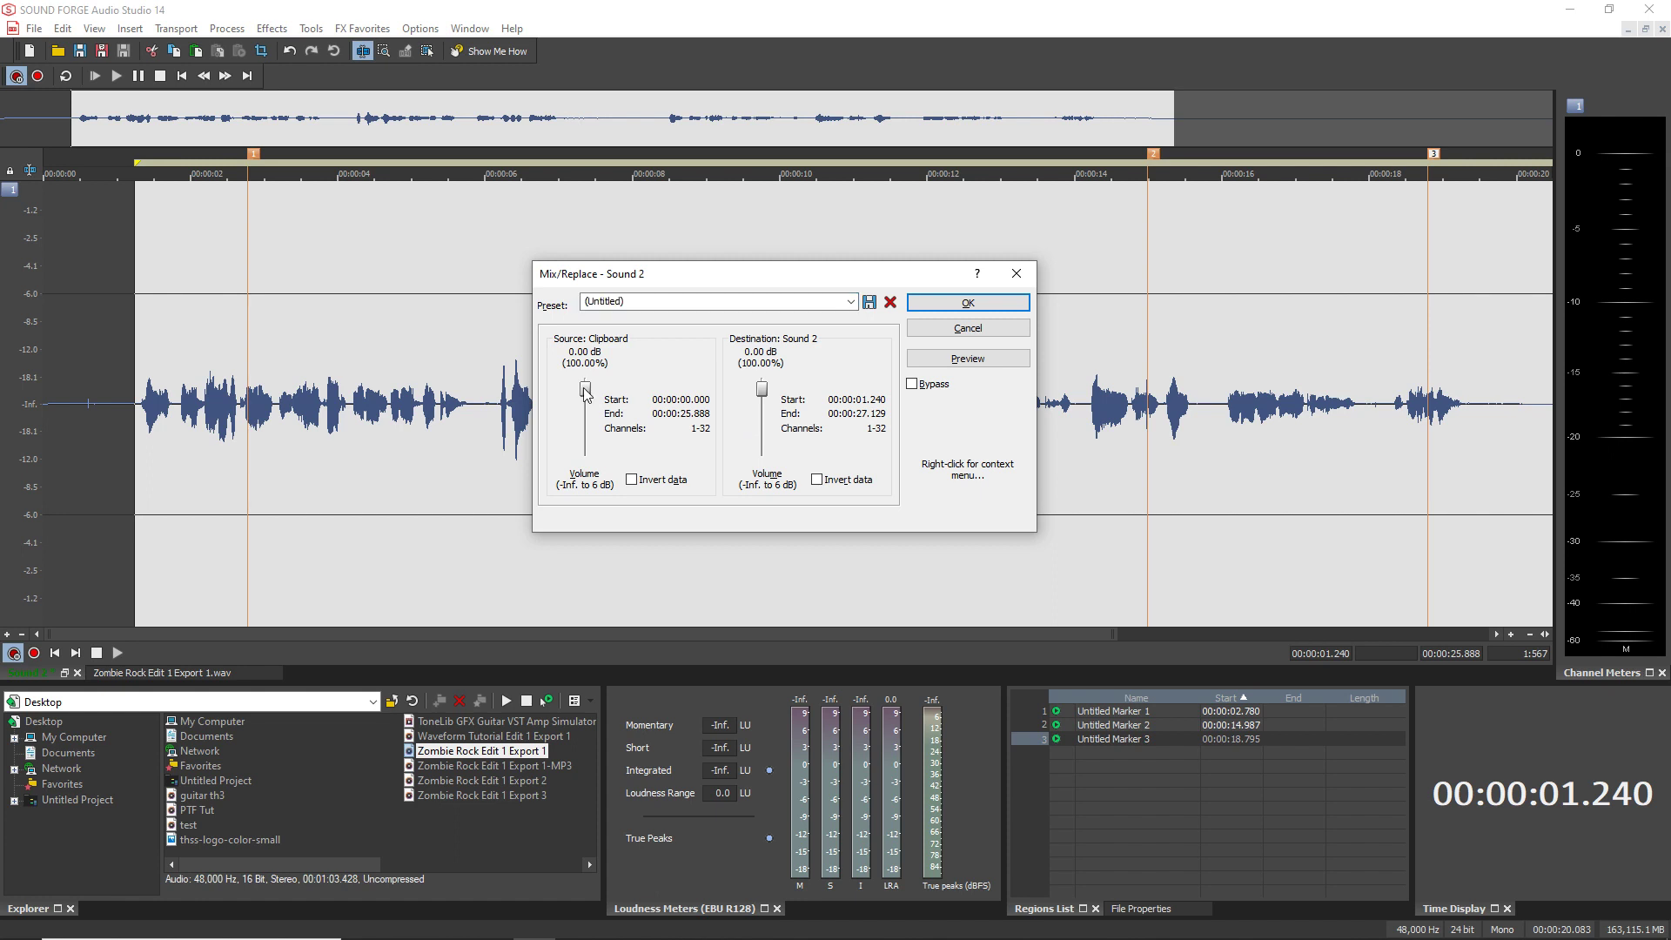
{"action": "left_click_drag", "start_coordinate": [584, 390], "coordinate": [582, 413]}
{"action": "left_click", "coordinate": [954, 362]}
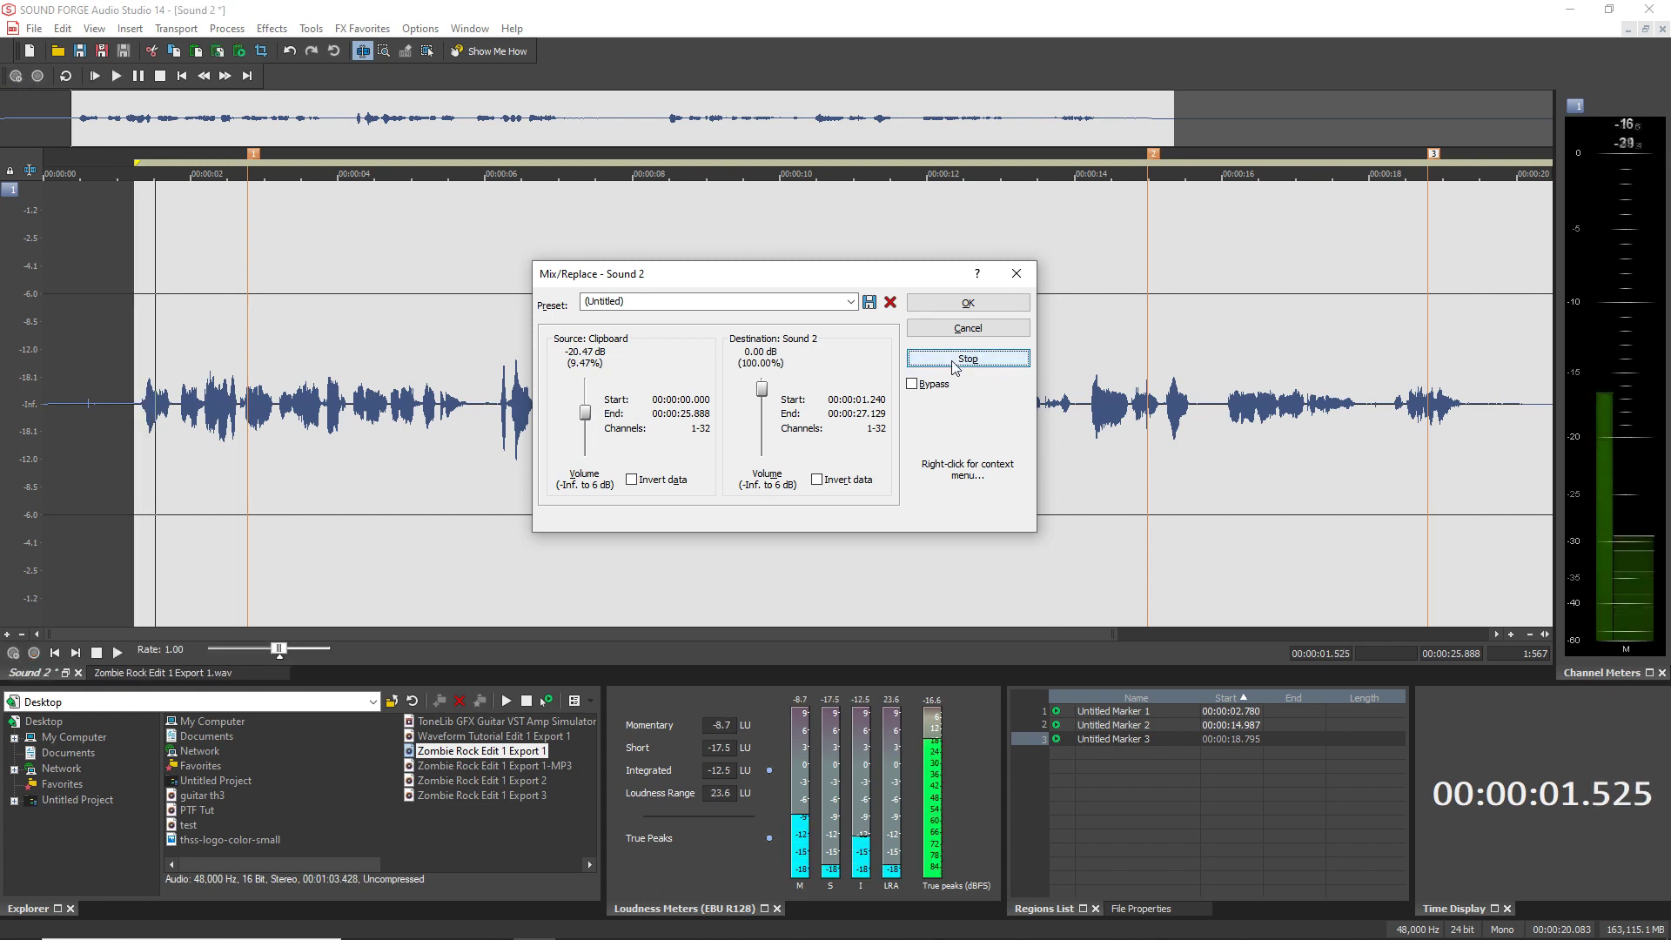
{"action": "left_click", "coordinate": [590, 419]}
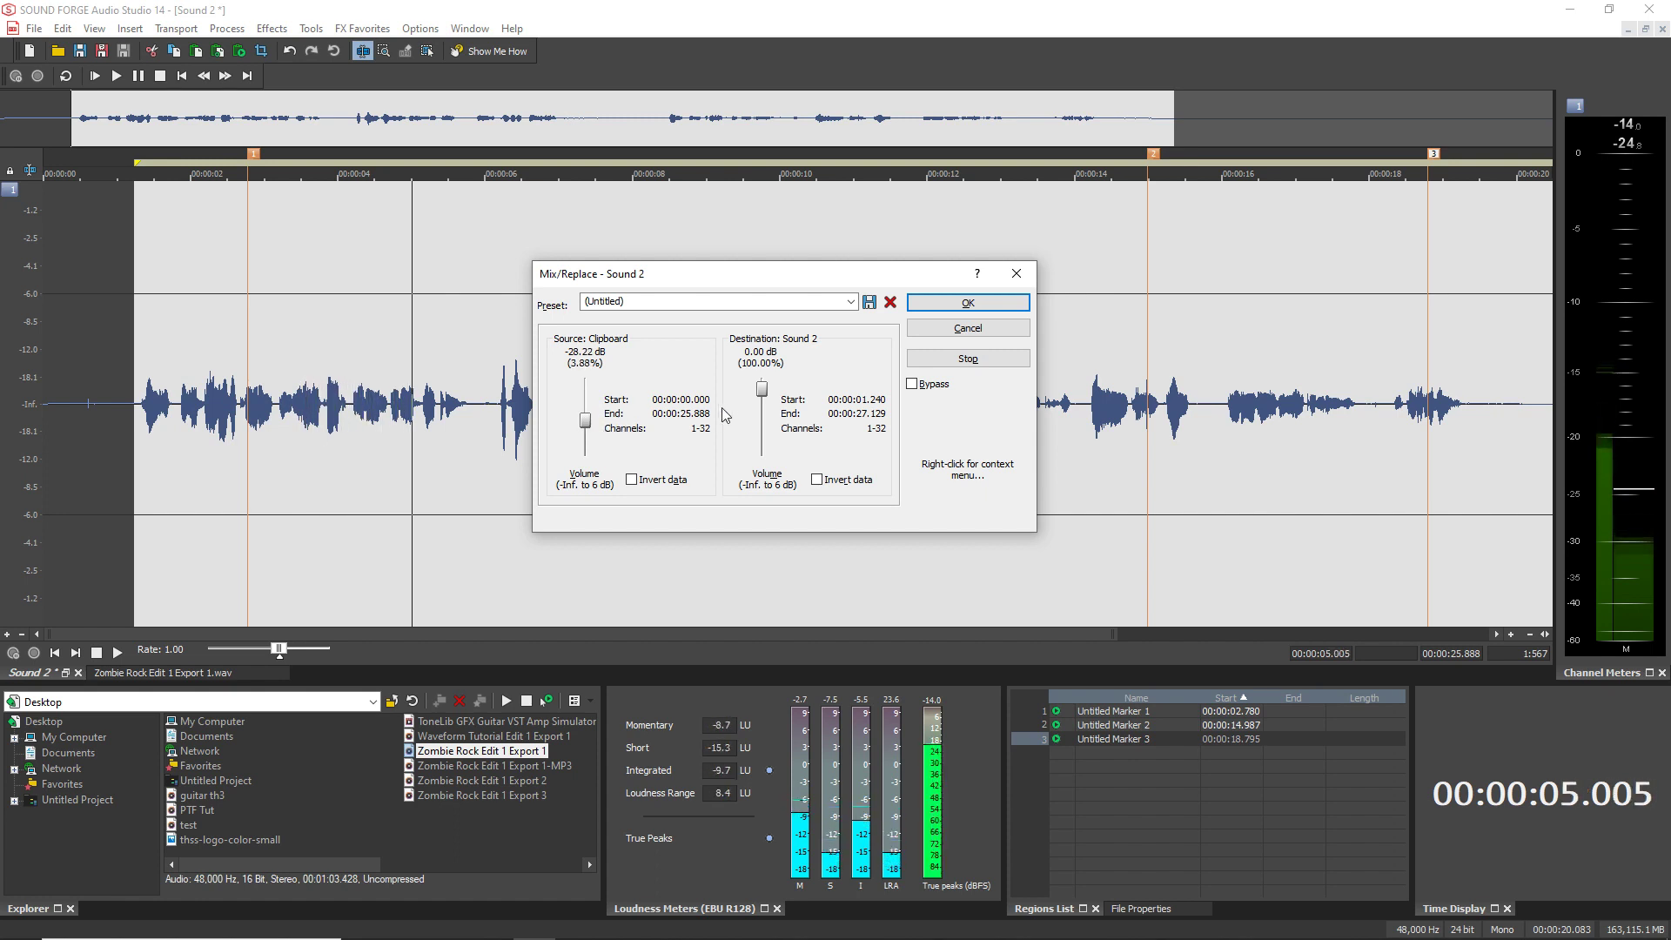
{"action": "key", "text": "Up"}
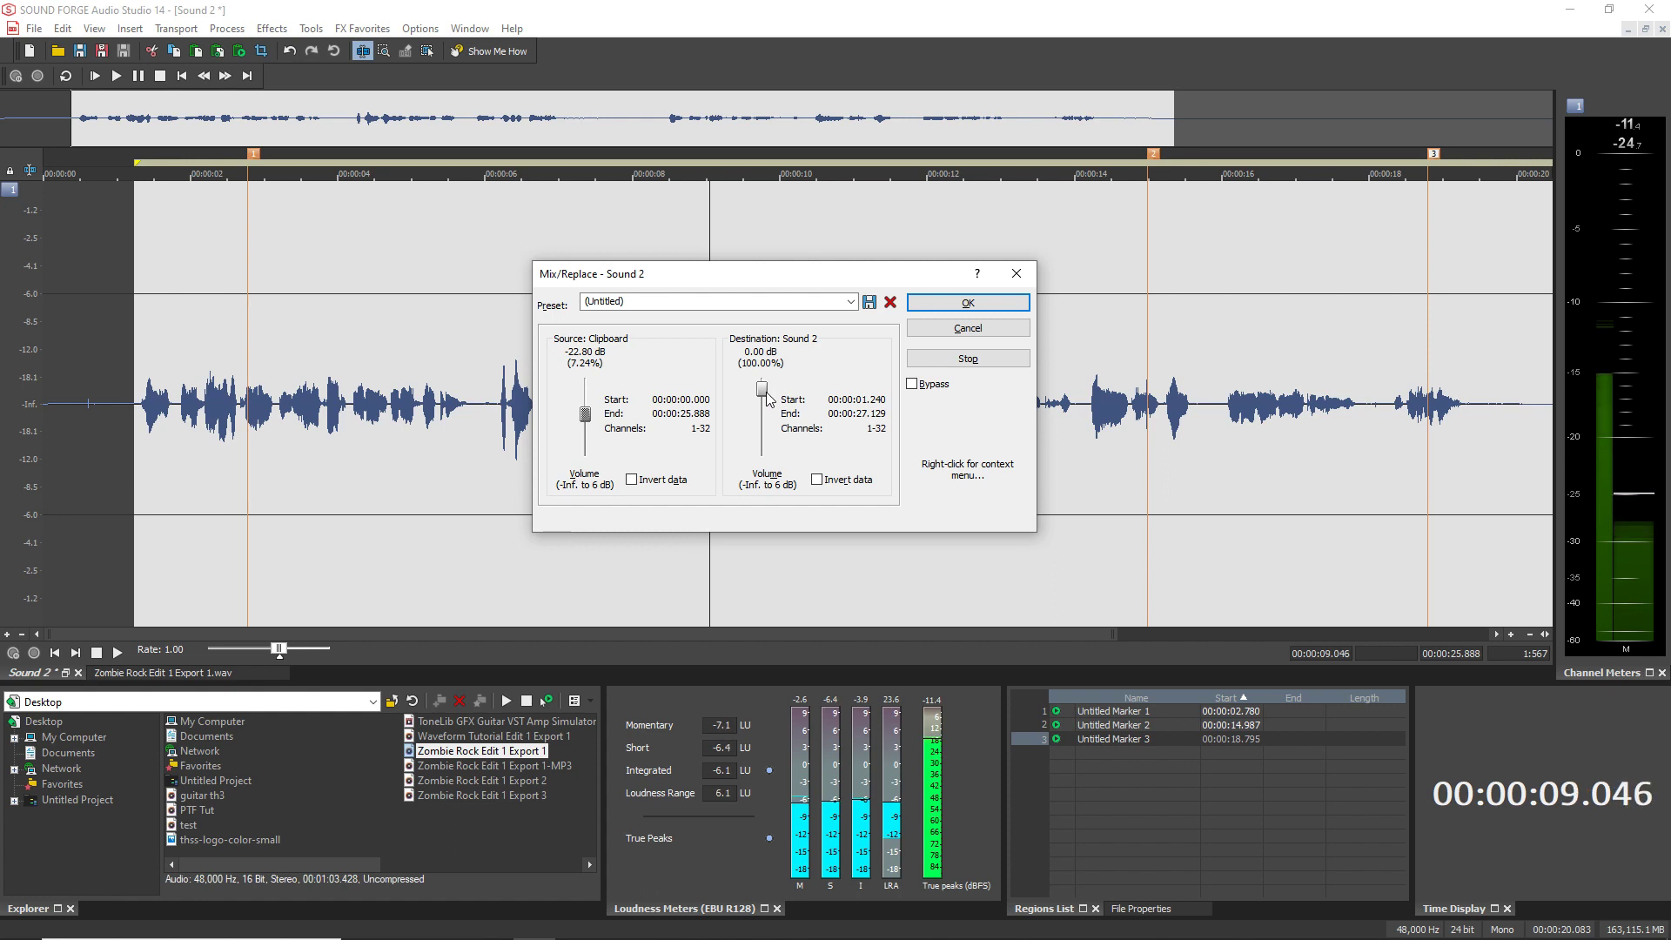
{"action": "left_click_drag", "start_coordinate": [584, 415], "coordinate": [586, 421]}
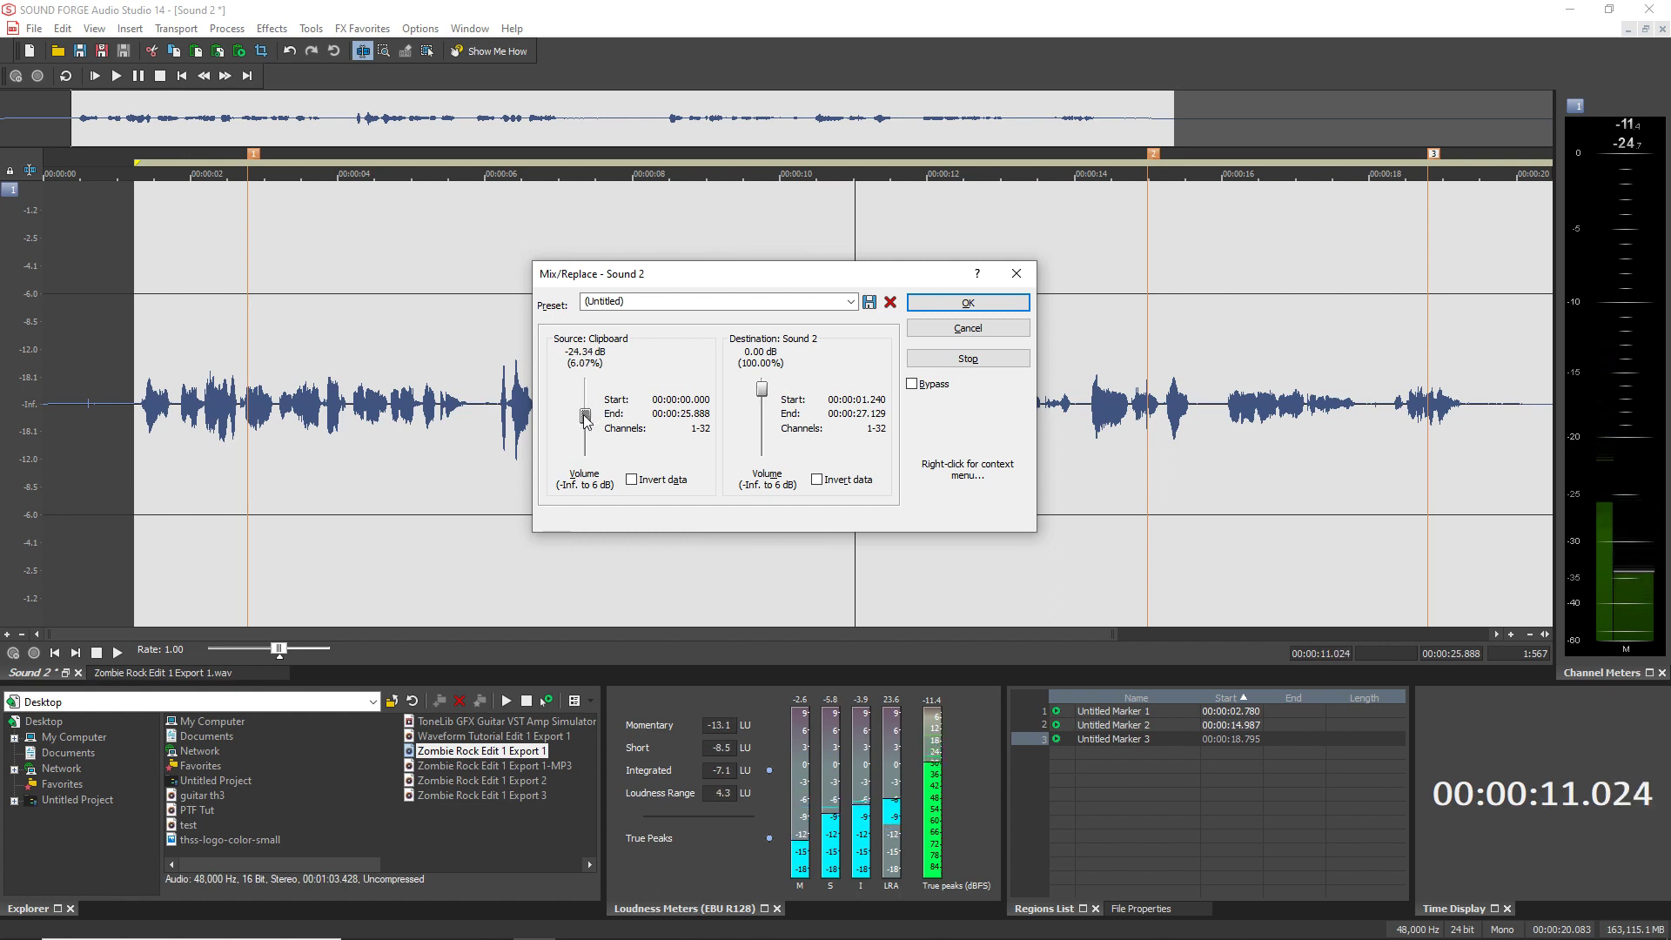
{"action": "left_click", "coordinate": [984, 363]}
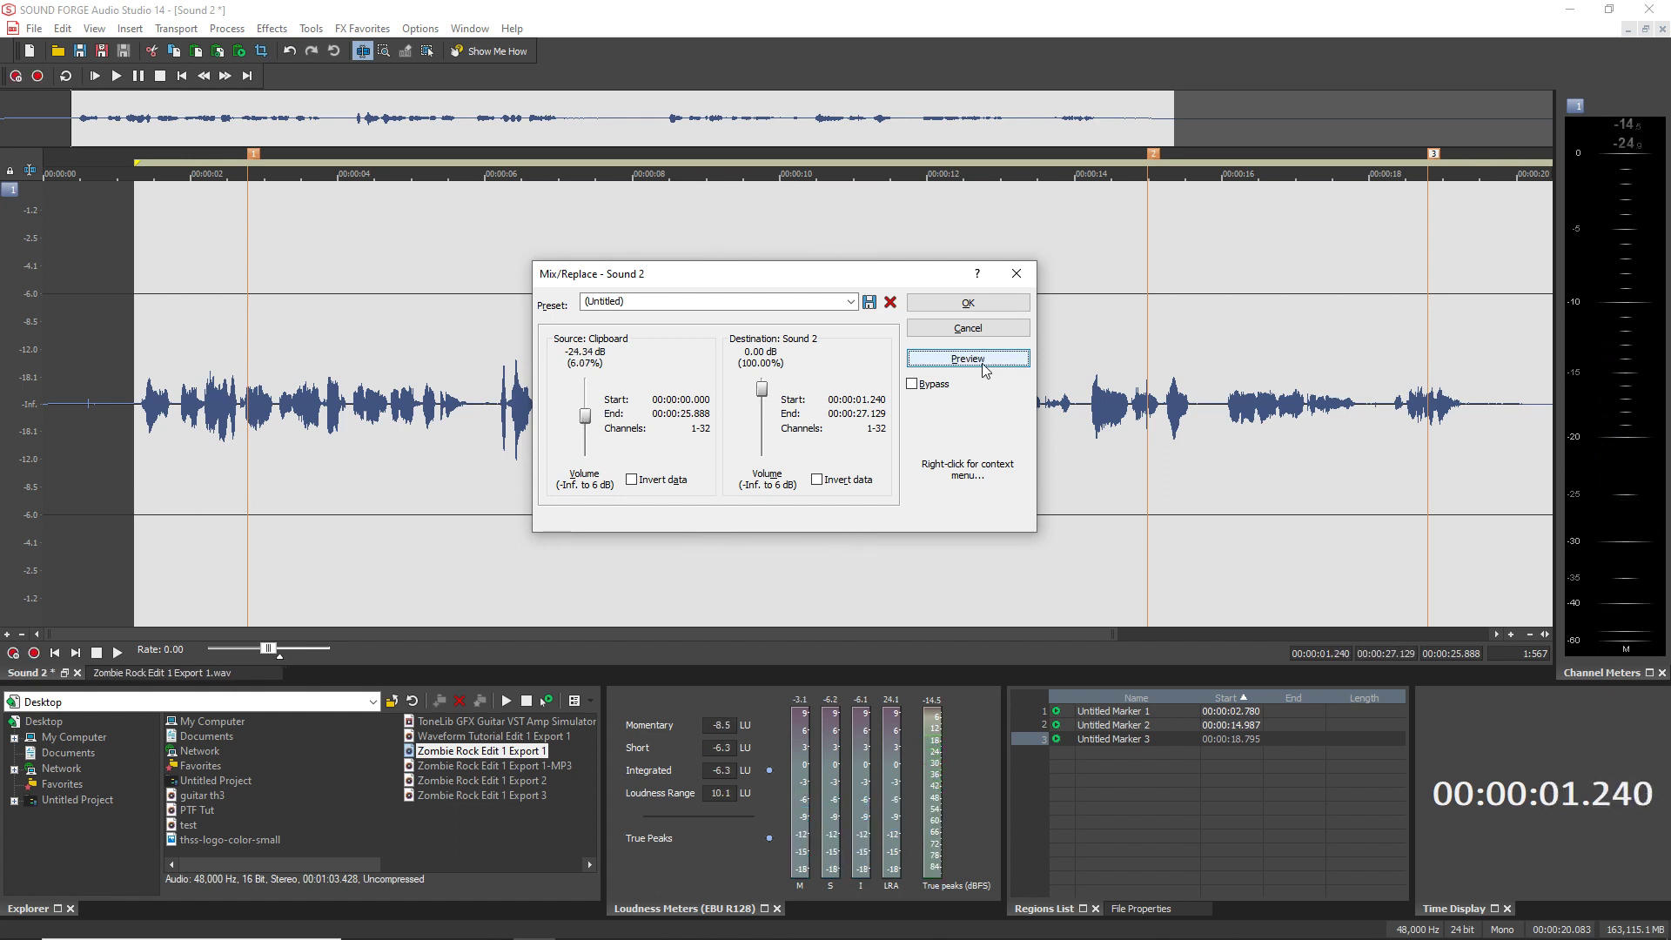
{"action": "left_click", "coordinate": [988, 308]}
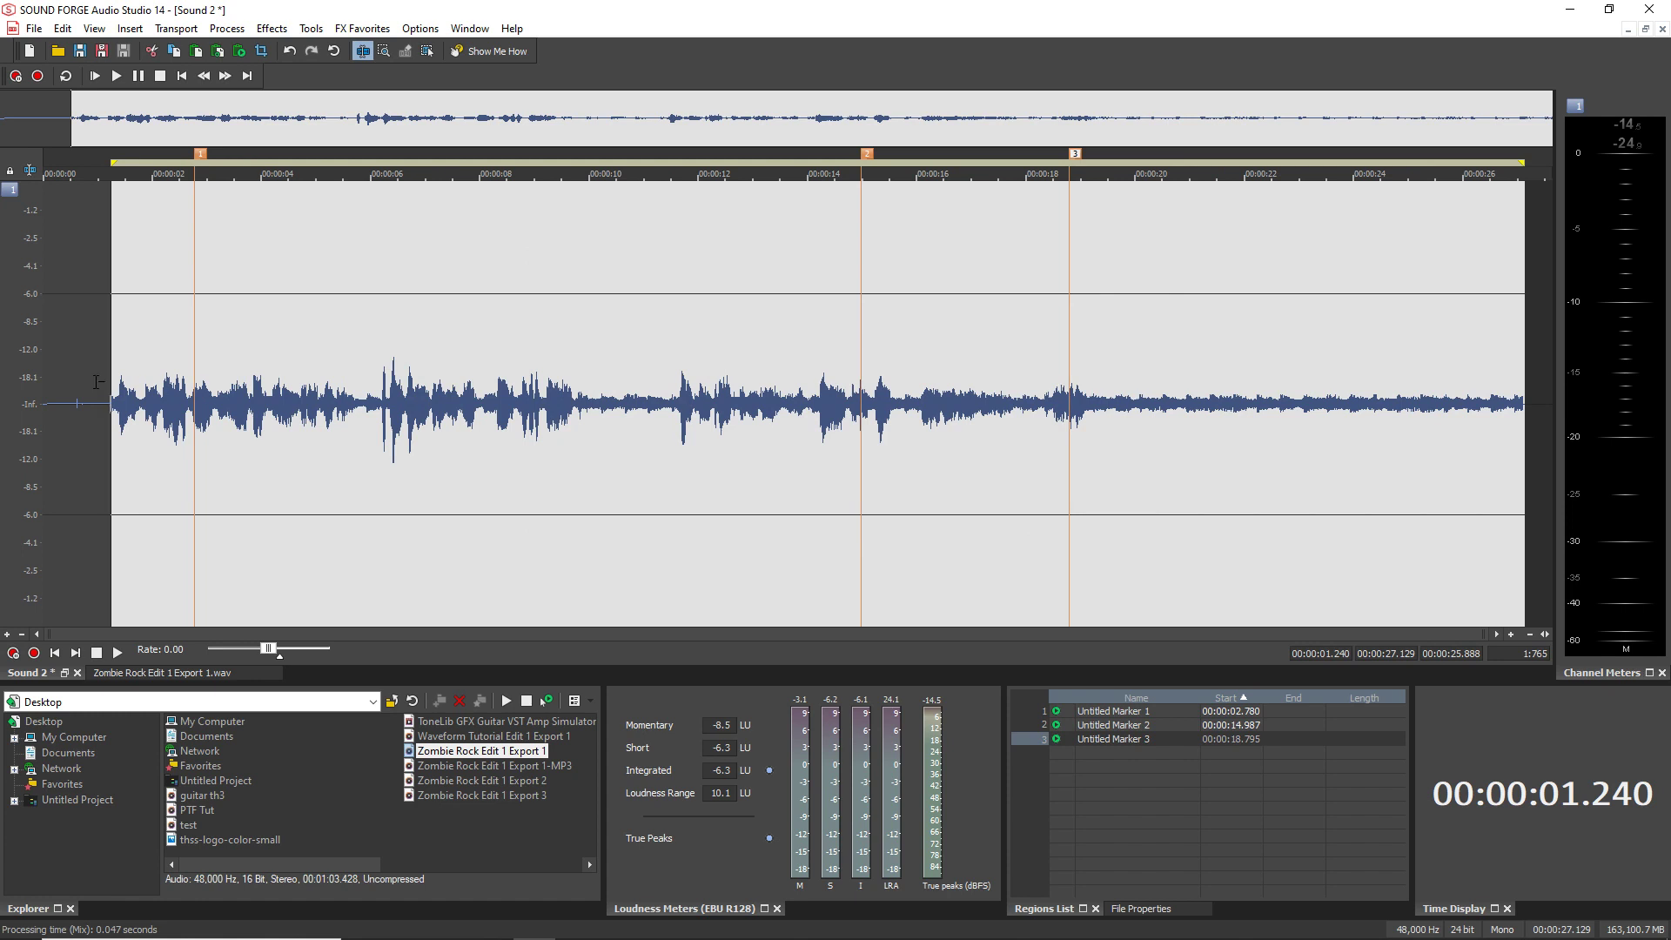
Step: Play back the mixed result, then undo the mix
{"action": "key", "text": "space"}
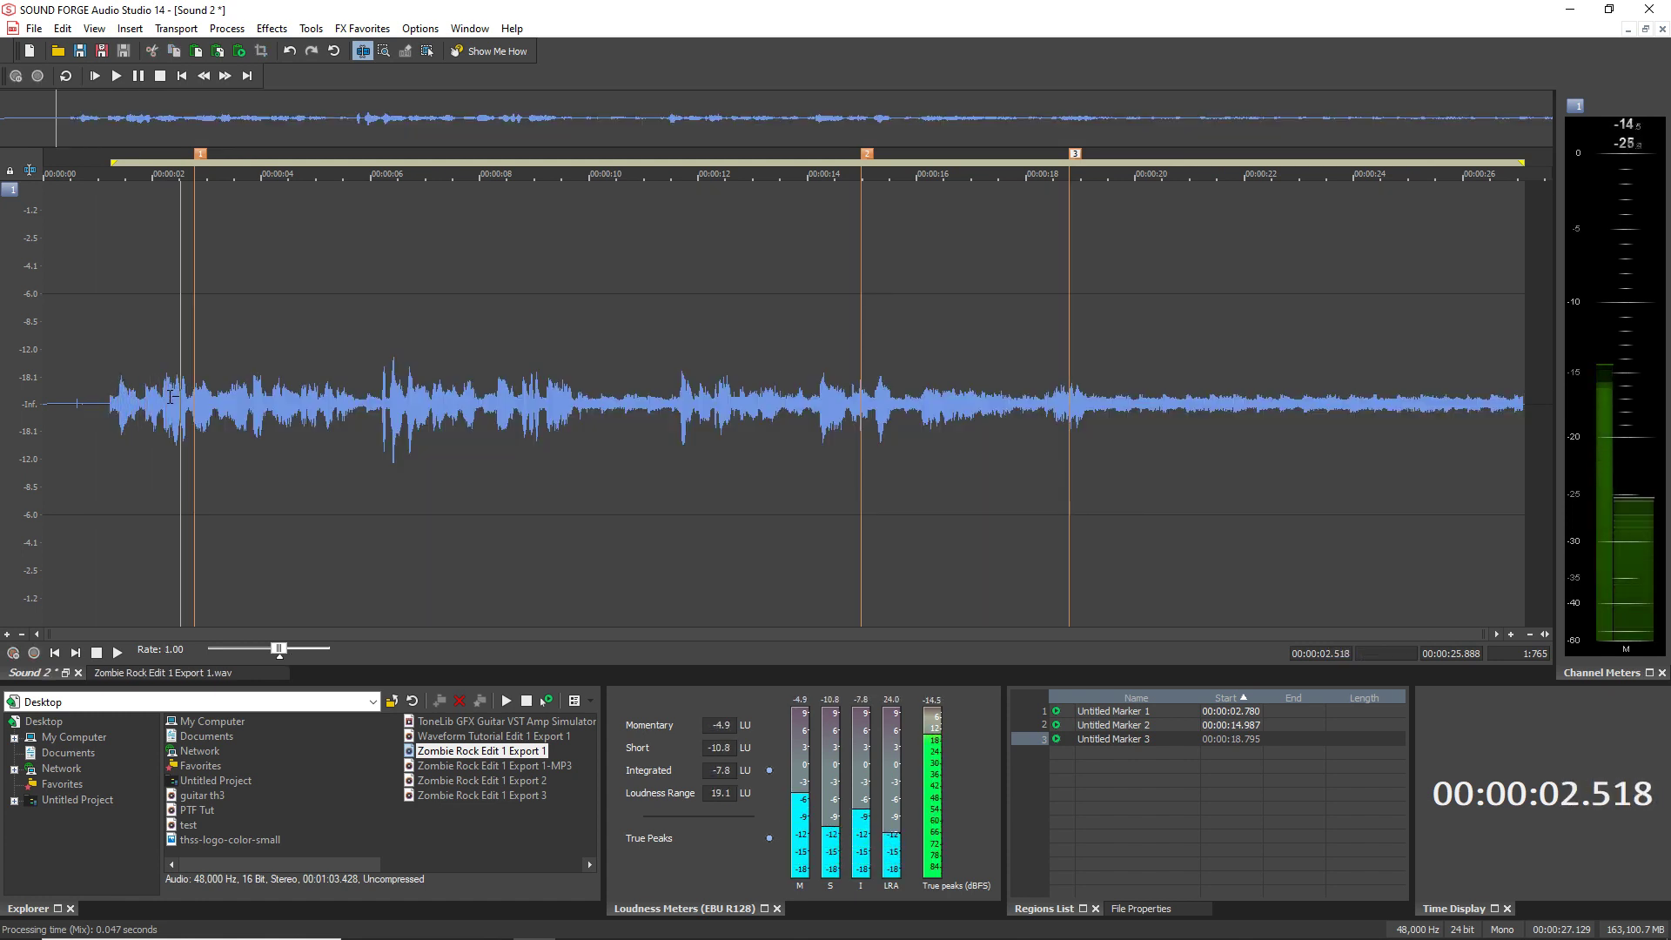
{"action": "key", "text": "space"}
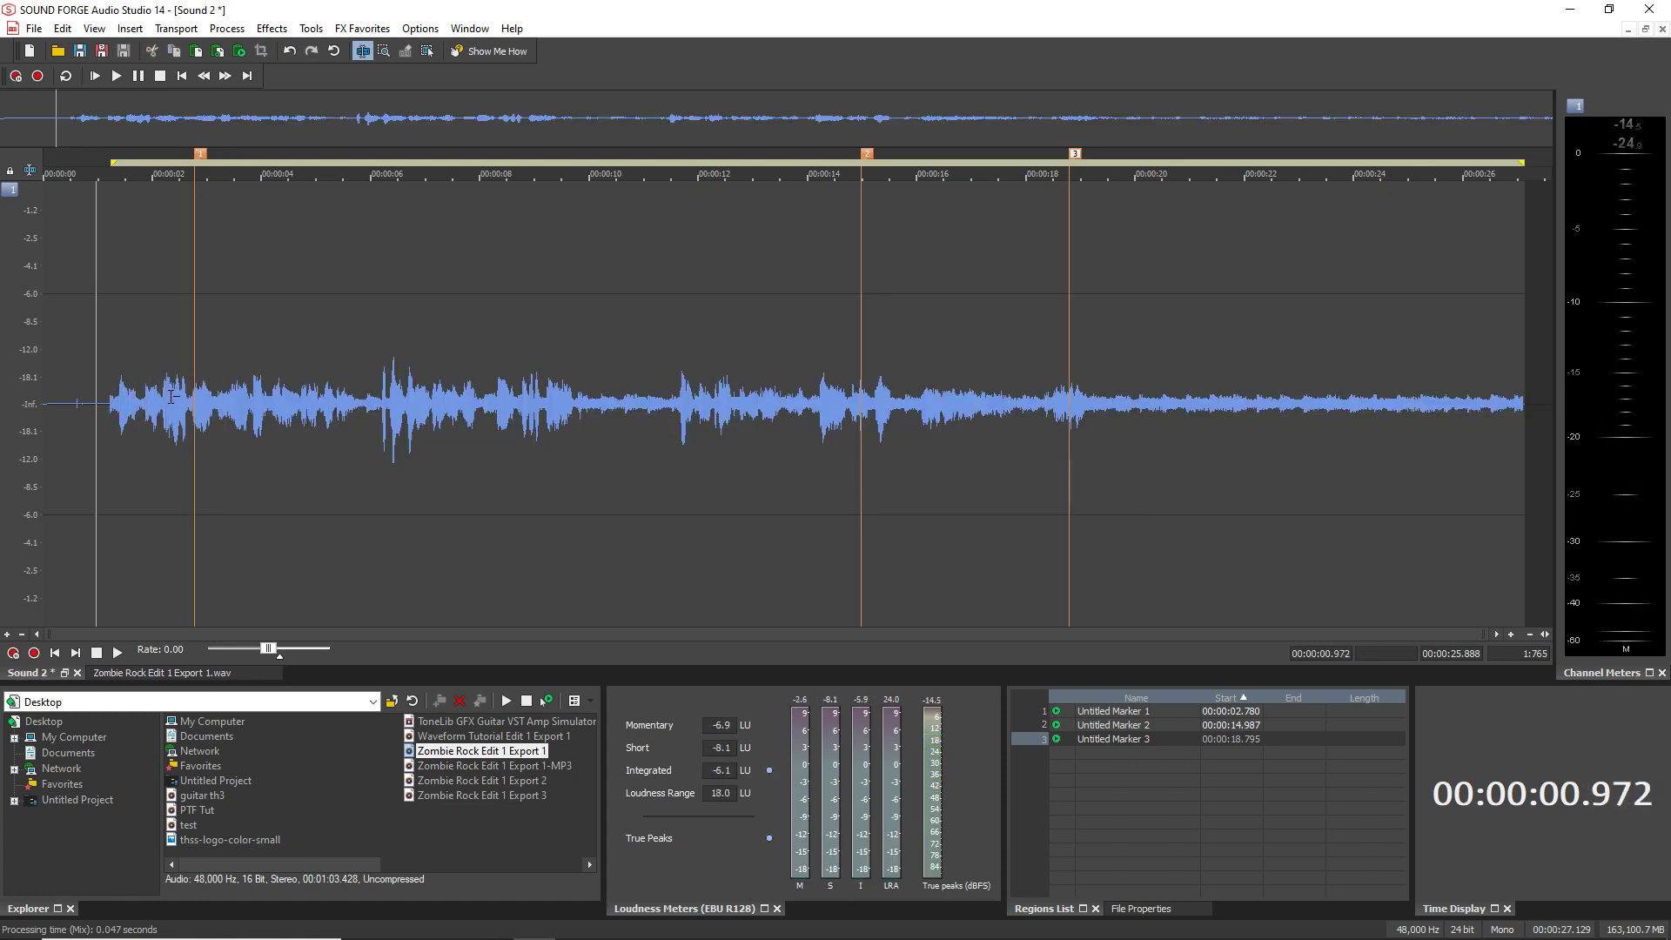
{"action": "key", "text": "ctrl+z"}
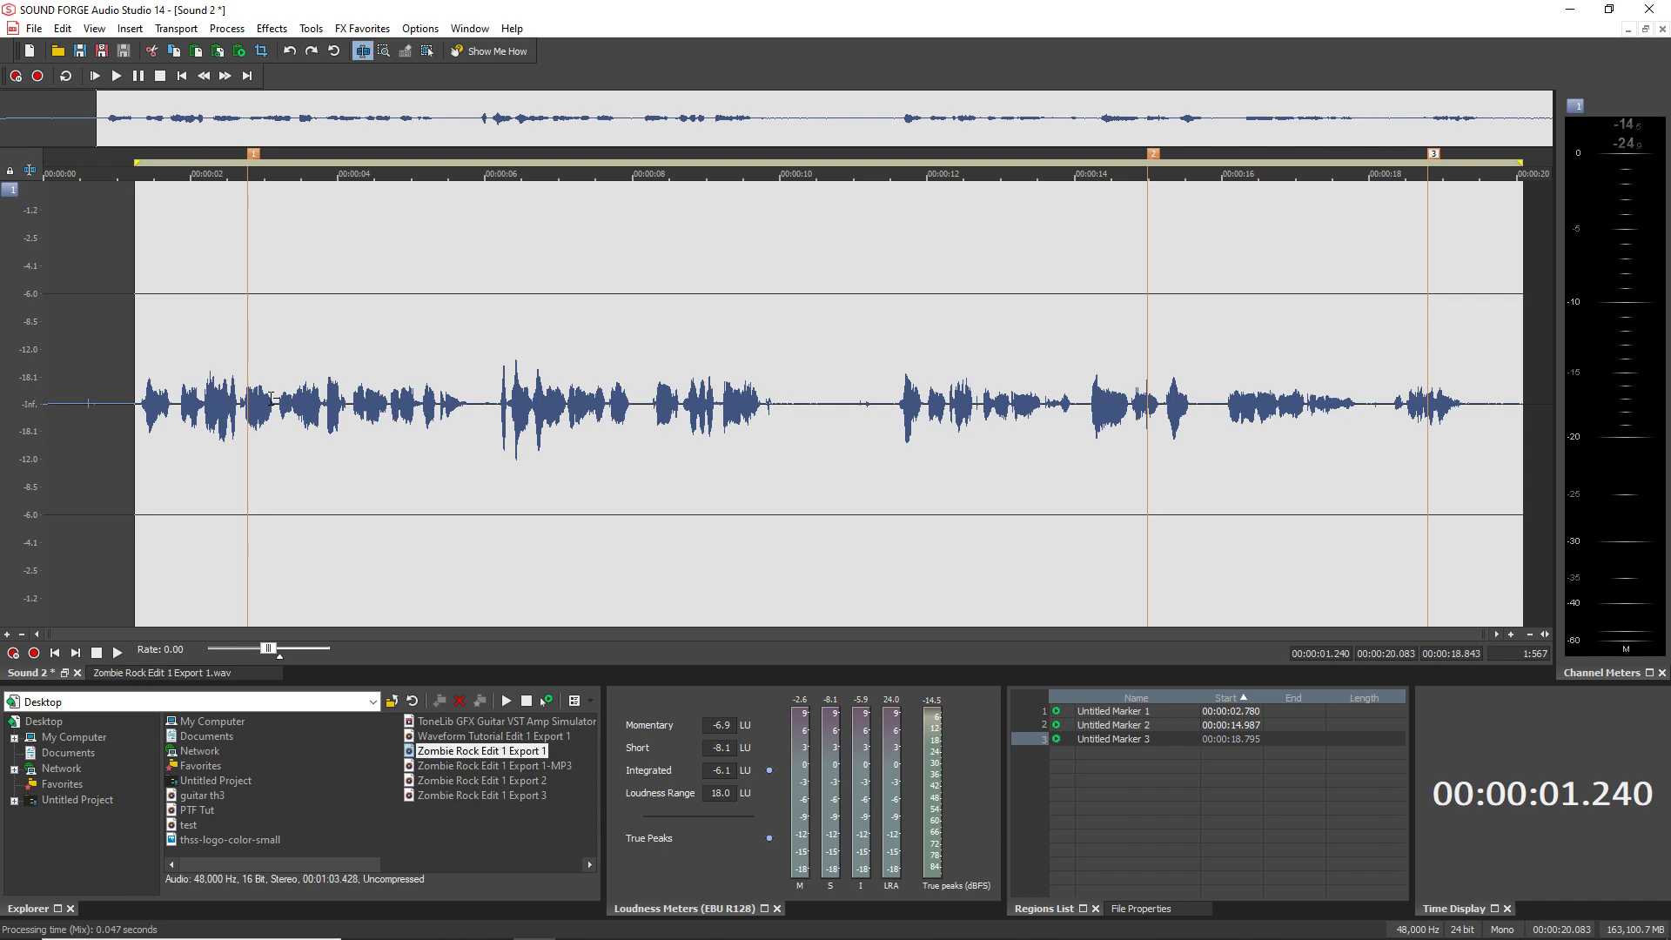
Step: Copy the selected opening of Zombie Rock Edit 1 Export 1.wav
{"action": "left_click", "coordinate": [161, 674]}
{"action": "right_click", "coordinate": [517, 277]}
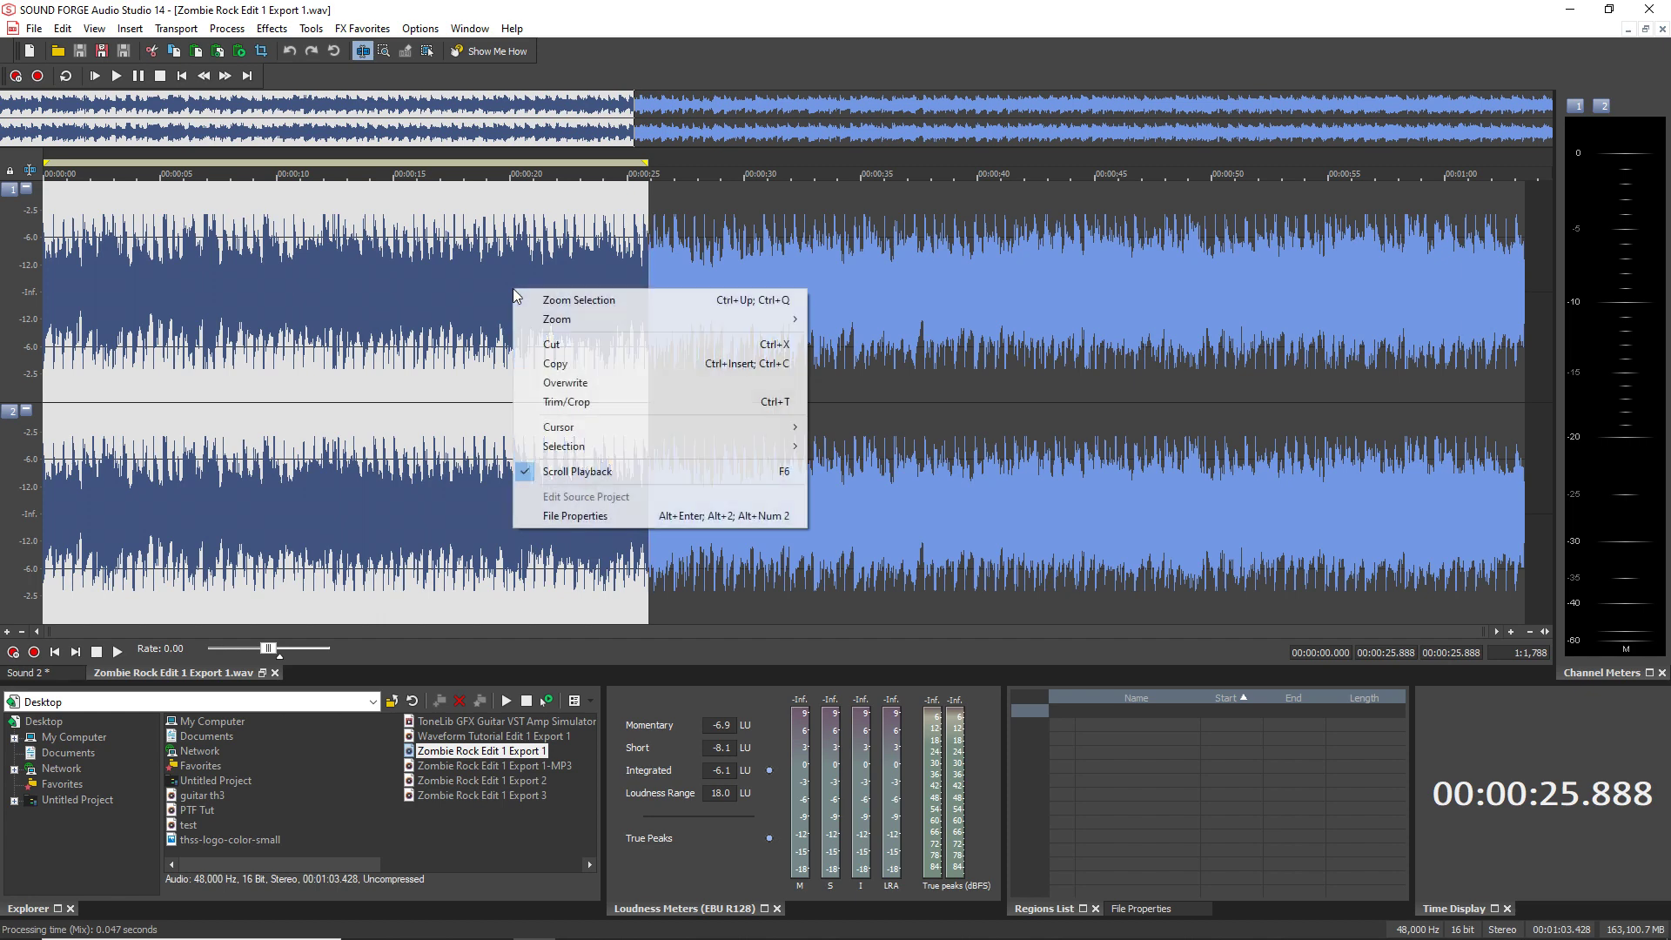
{"action": "left_click", "coordinate": [566, 363]}
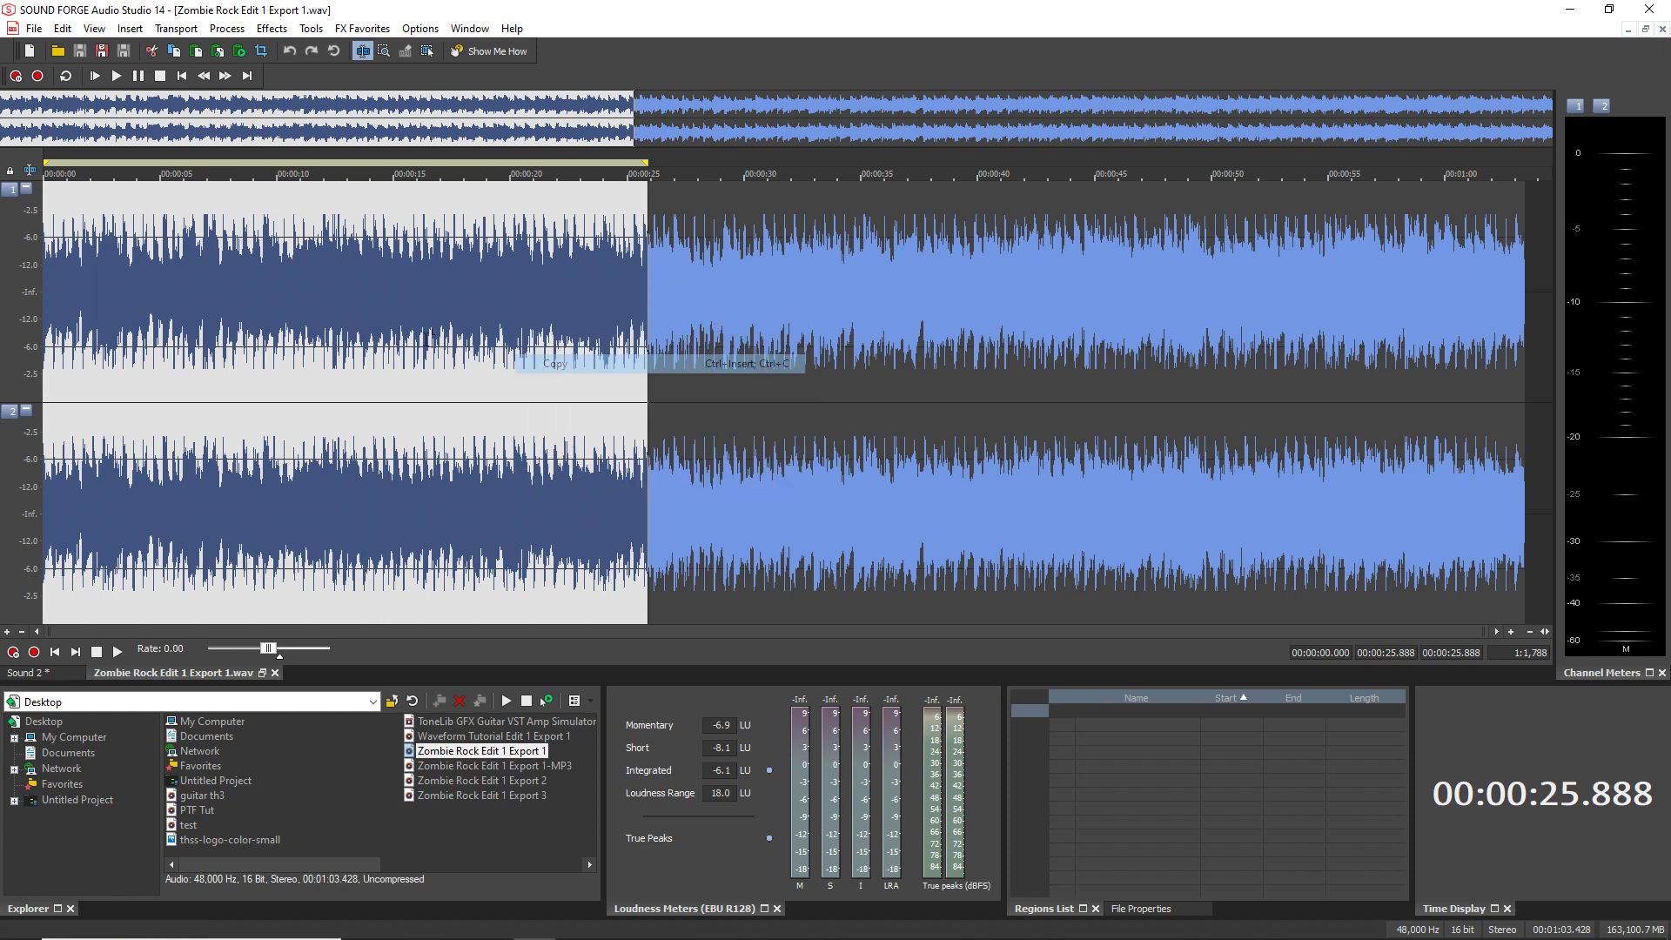
Step: Insert the copied music into Sound 2 at about 11.165 s
{"action": "left_click", "coordinate": [26, 673]}
{"action": "left_click_drag", "start_coordinate": [646, 400], "coordinate": [980, 483]}
{"action": "scroll", "coordinate": [1119, 488], "scroll_direction": "down", "scroll_amount": 2}
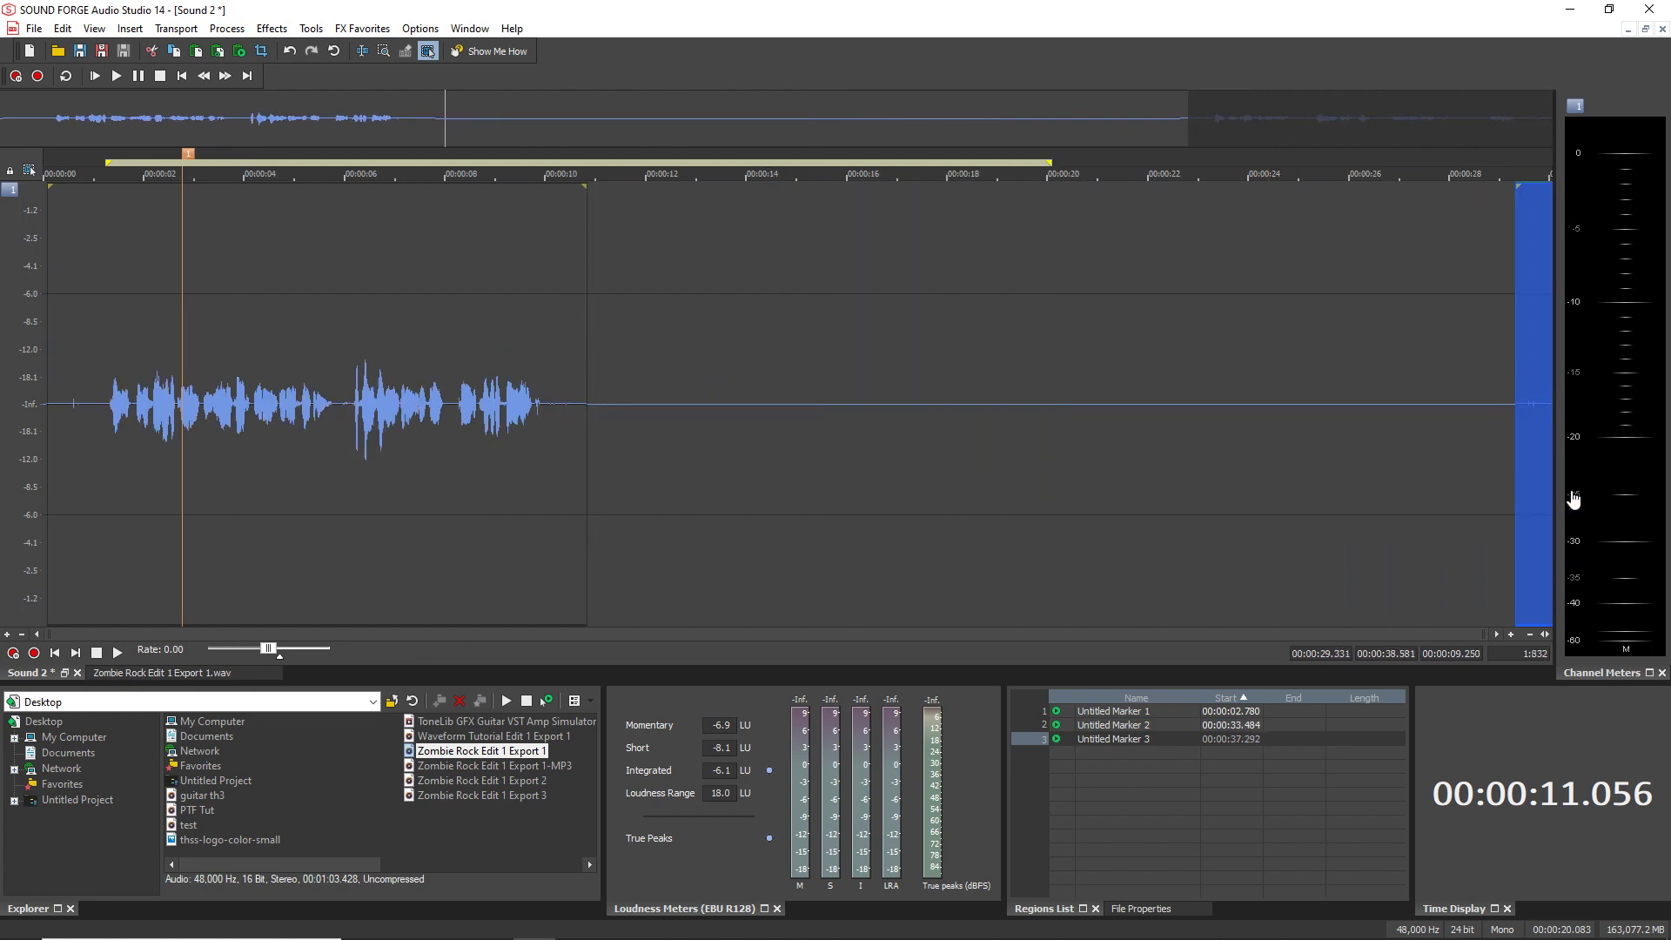
{"action": "left_click", "coordinate": [362, 50]}
{"action": "left_click", "coordinate": [413, 414]}
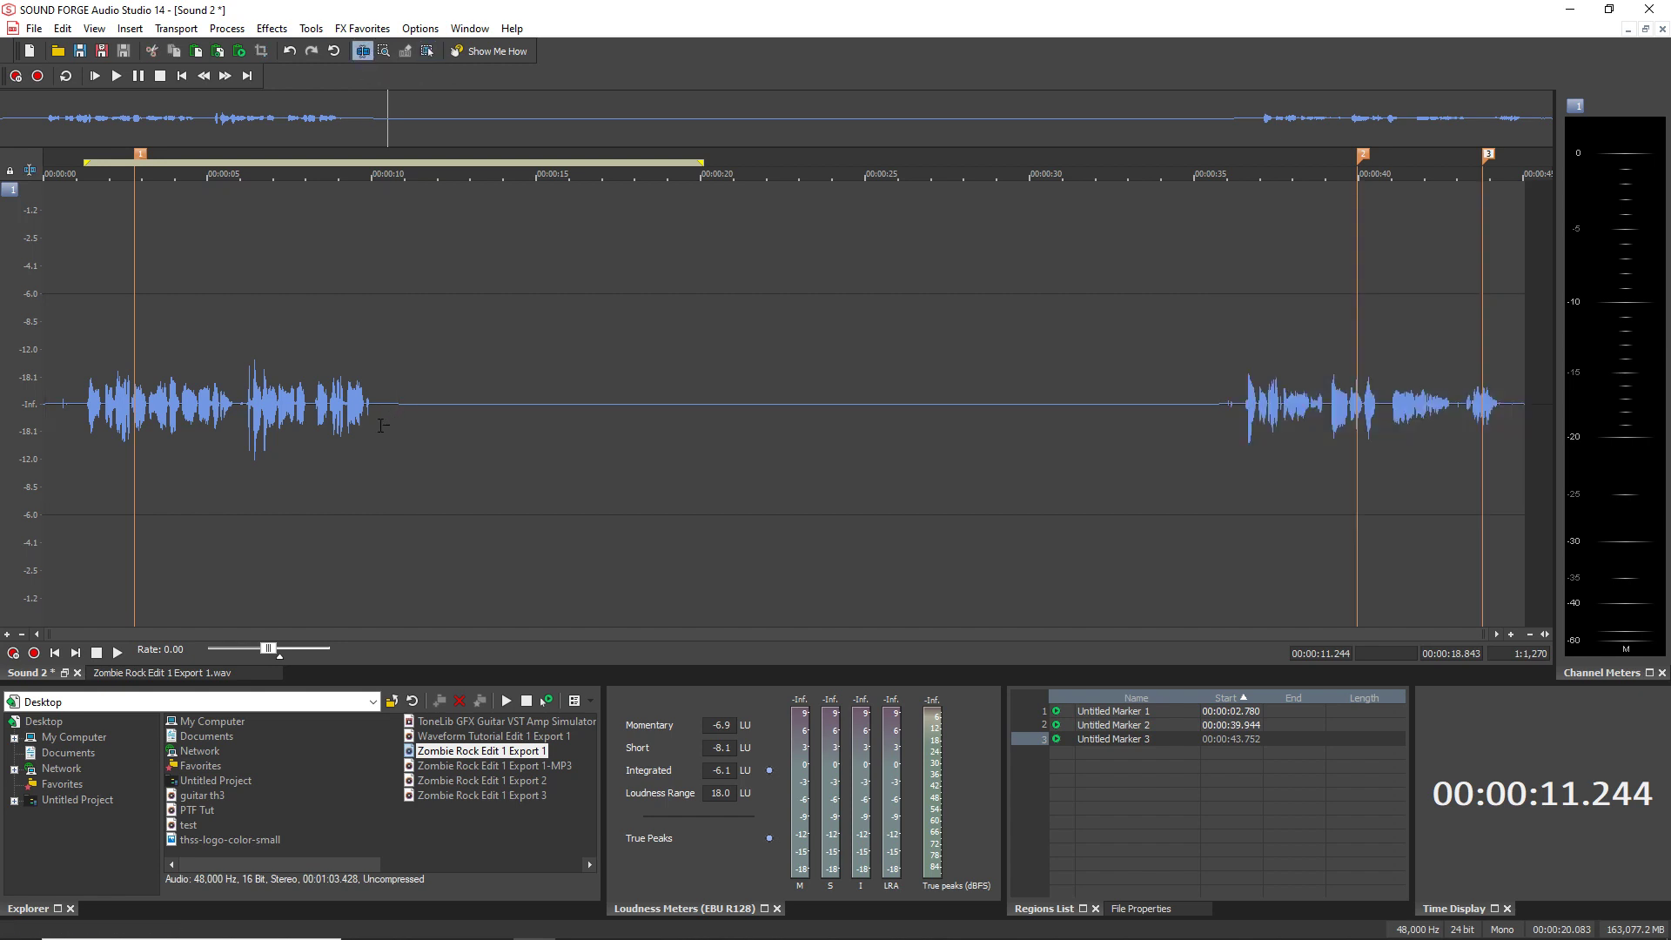
{"action": "right_click", "coordinate": [410, 414]}
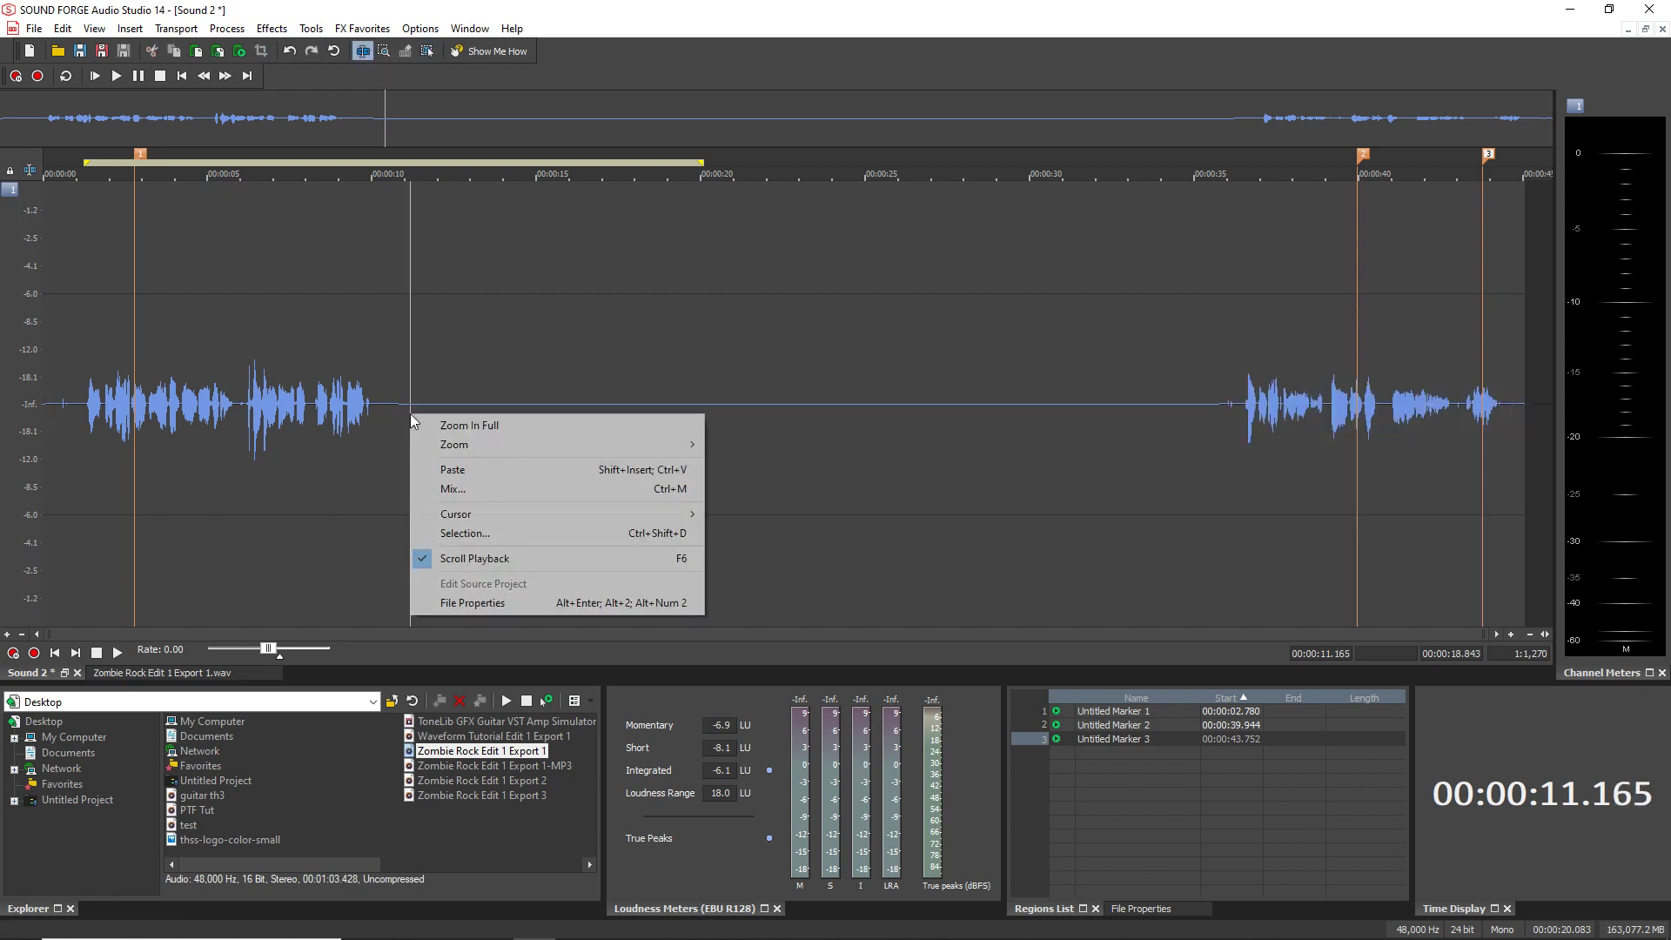
{"action": "left_click", "coordinate": [507, 462]}
Step: Accept the channel-mismatch paste and overlap the trailing voice with the music end by about 1.124 s
{"action": "left_click", "coordinate": [879, 390]}
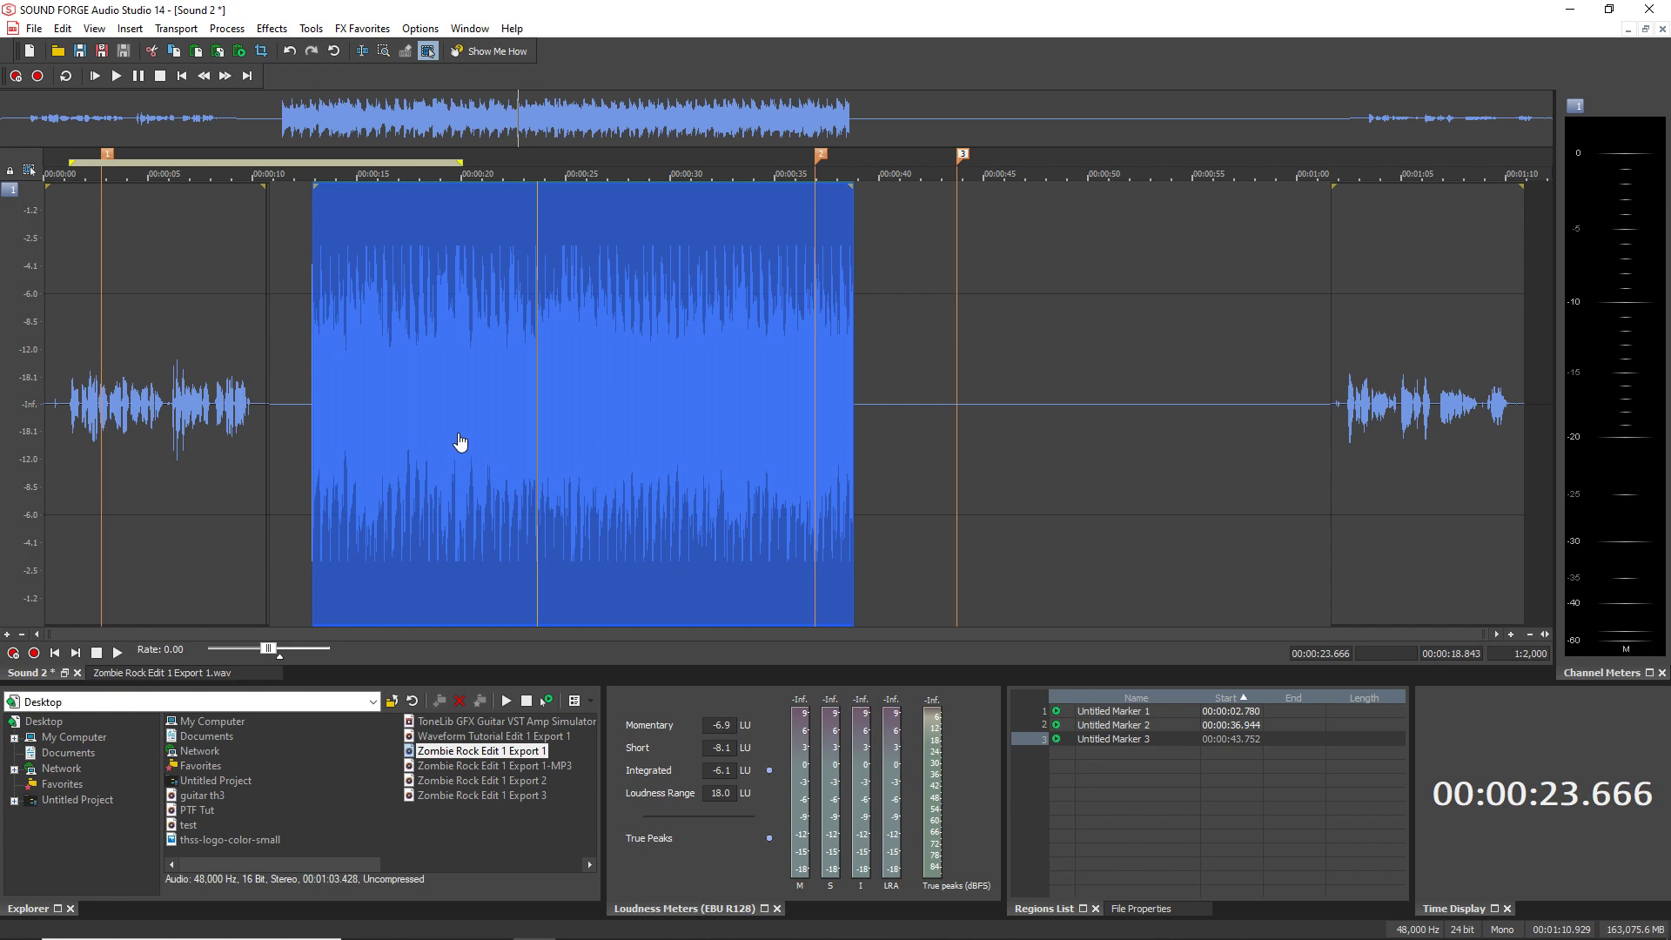
{"action": "left_click_drag", "start_coordinate": [450, 451], "coordinate": [422, 553]}
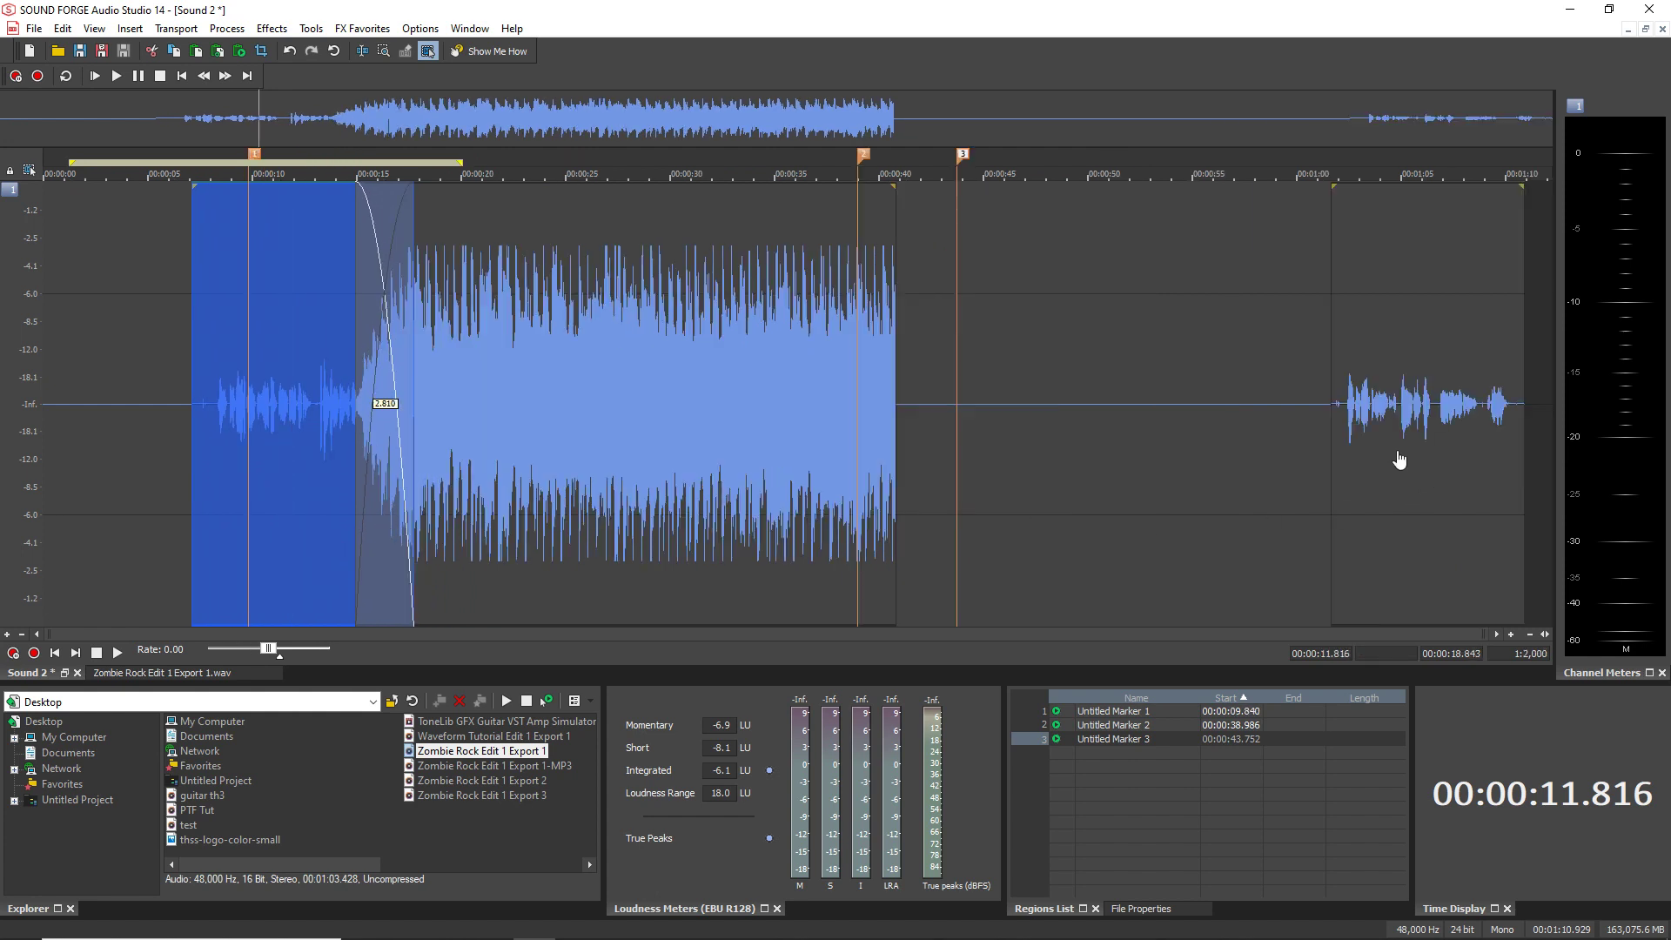
{"action": "left_click_drag", "start_coordinate": [1399, 460], "coordinate": [833, 438]}
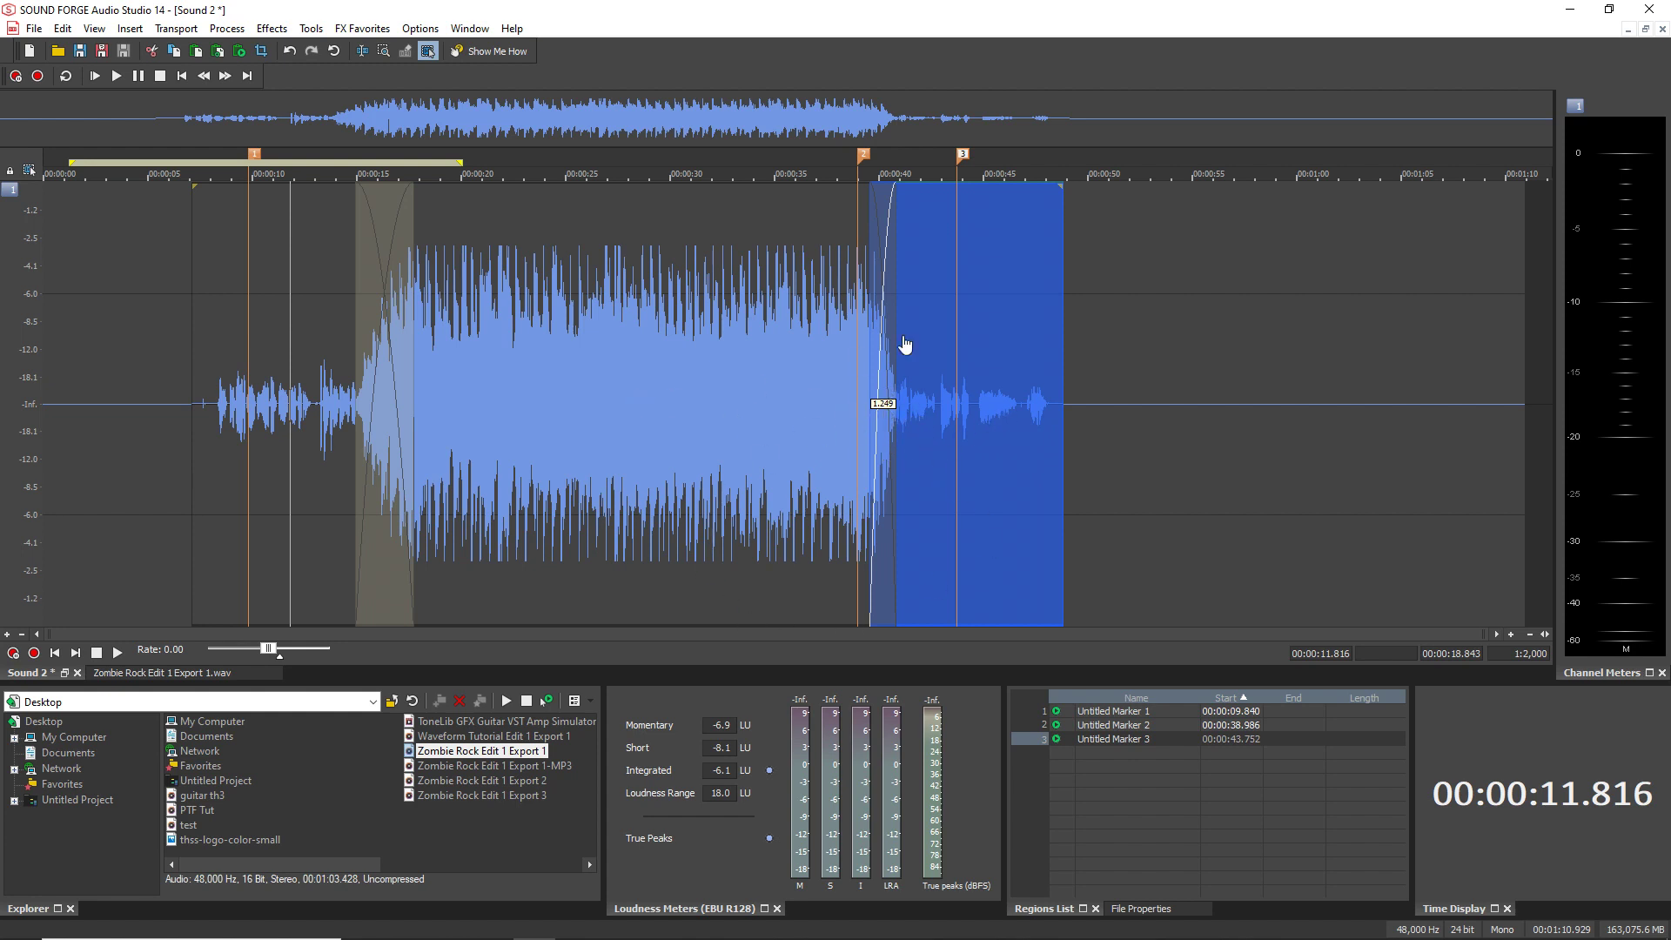
{"action": "left_click_drag", "start_coordinate": [937, 443], "coordinate": [941, 443]}
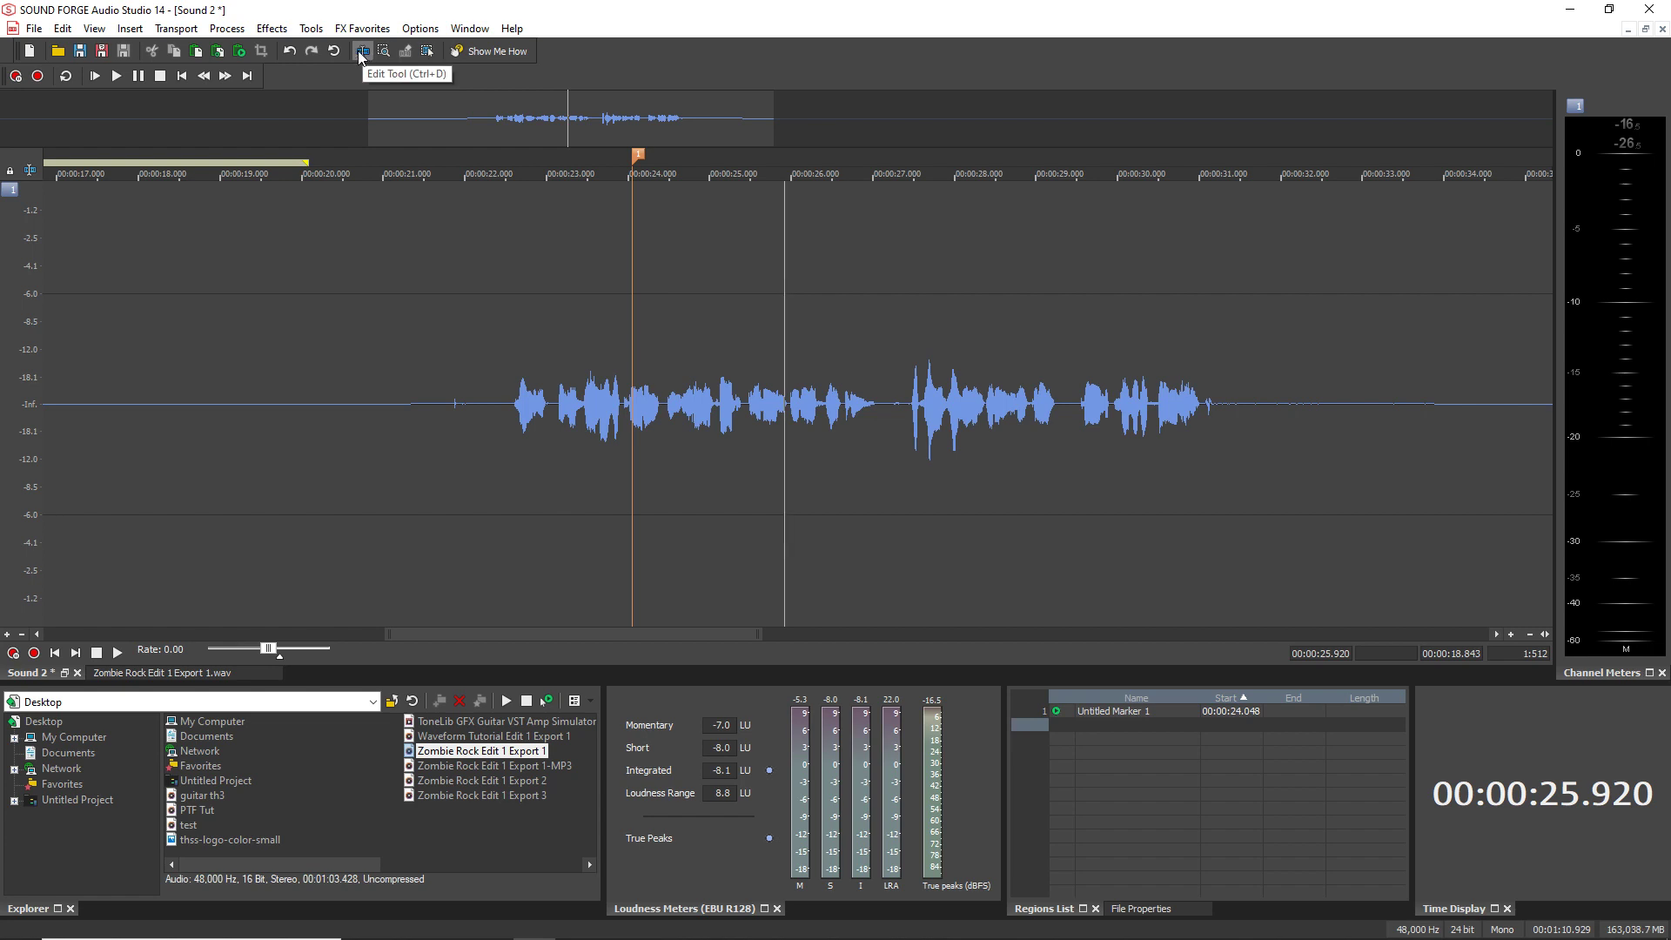
Step: Select the voice phrase from 23.093 s to 27.232 s
{"action": "left_click_drag", "start_coordinate": [553, 439], "coordinate": [892, 418]}
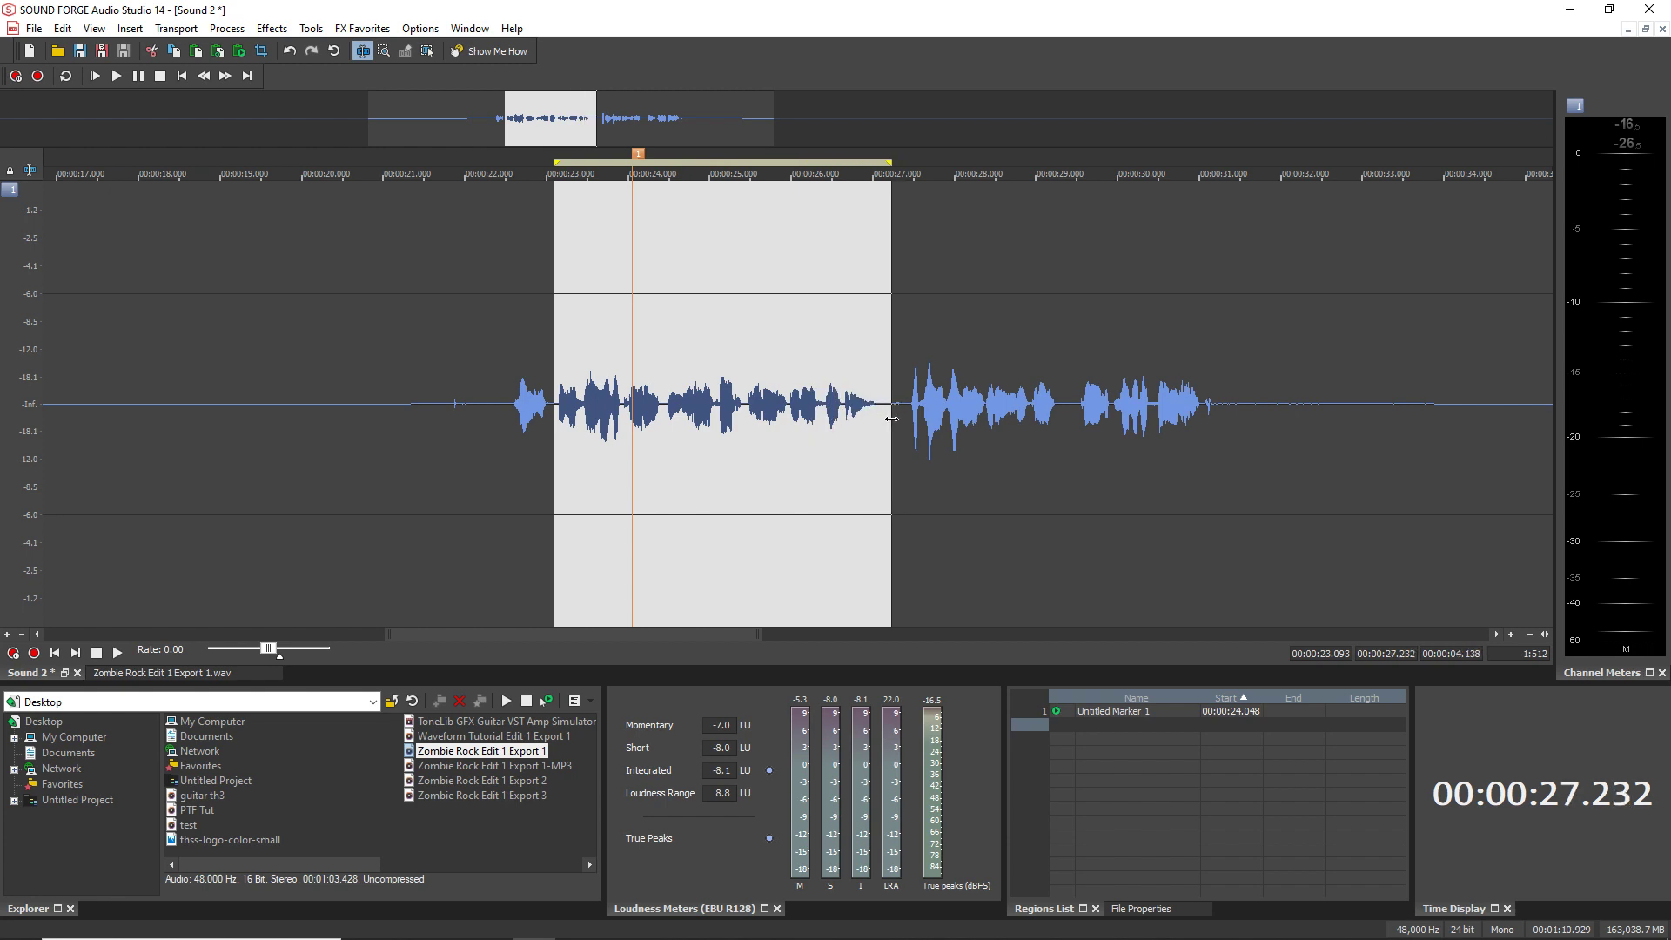
{"action": "left_click", "coordinate": [271, 27]}
Step: Preview and apply the [Sys] Dream-verb reverb preset to the selected phrase
{"action": "left_click", "coordinate": [268, 28]}
{"action": "left_click", "coordinate": [268, 29]}
{"action": "left_click", "coordinate": [268, 28]}
{"action": "left_click", "coordinate": [266, 31]}
{"action": "left_click", "coordinate": [287, 35]}
{"action": "left_click", "coordinate": [272, 28]}
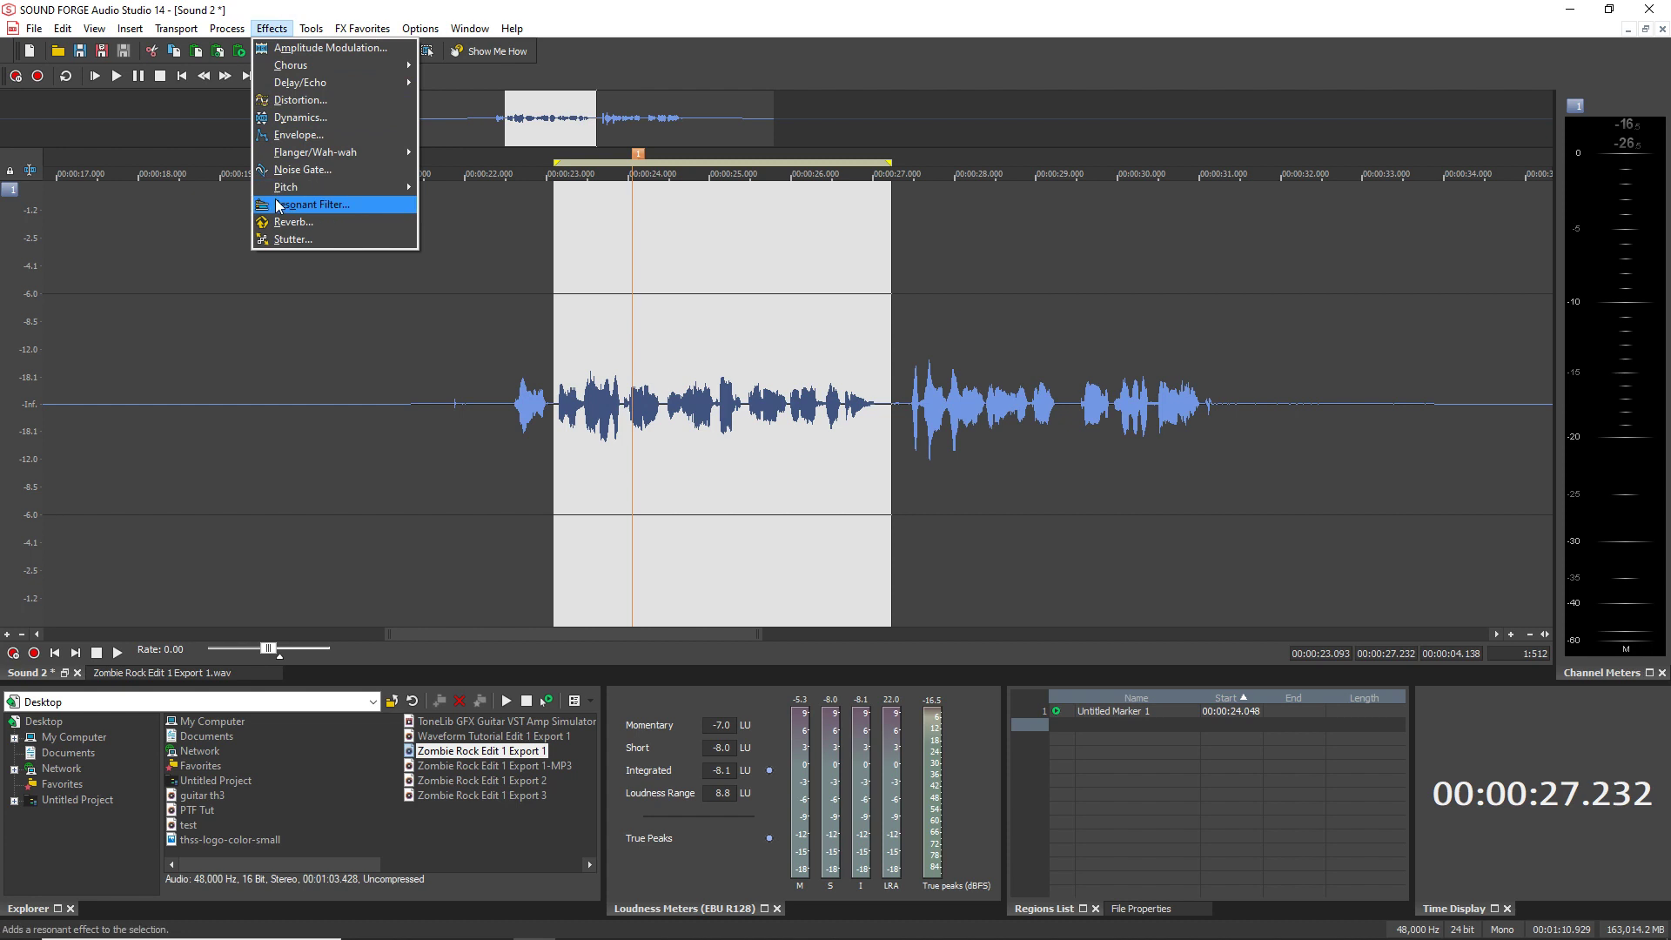
{"action": "left_click", "coordinate": [290, 223]}
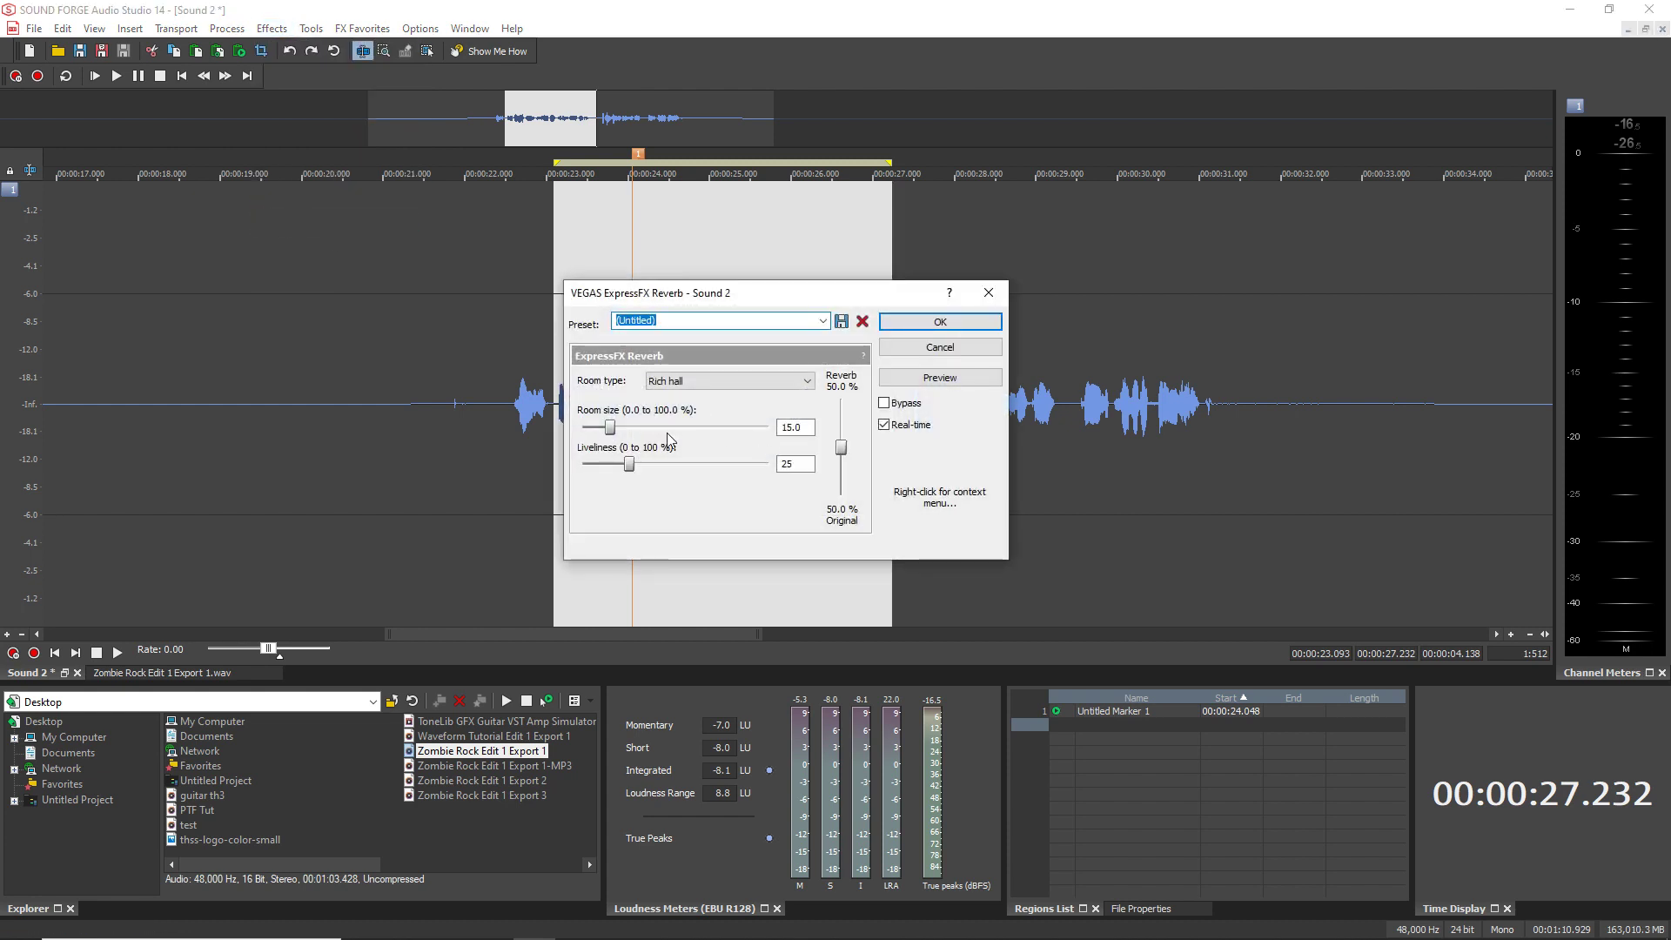
{"action": "left_click", "coordinate": [822, 322]}
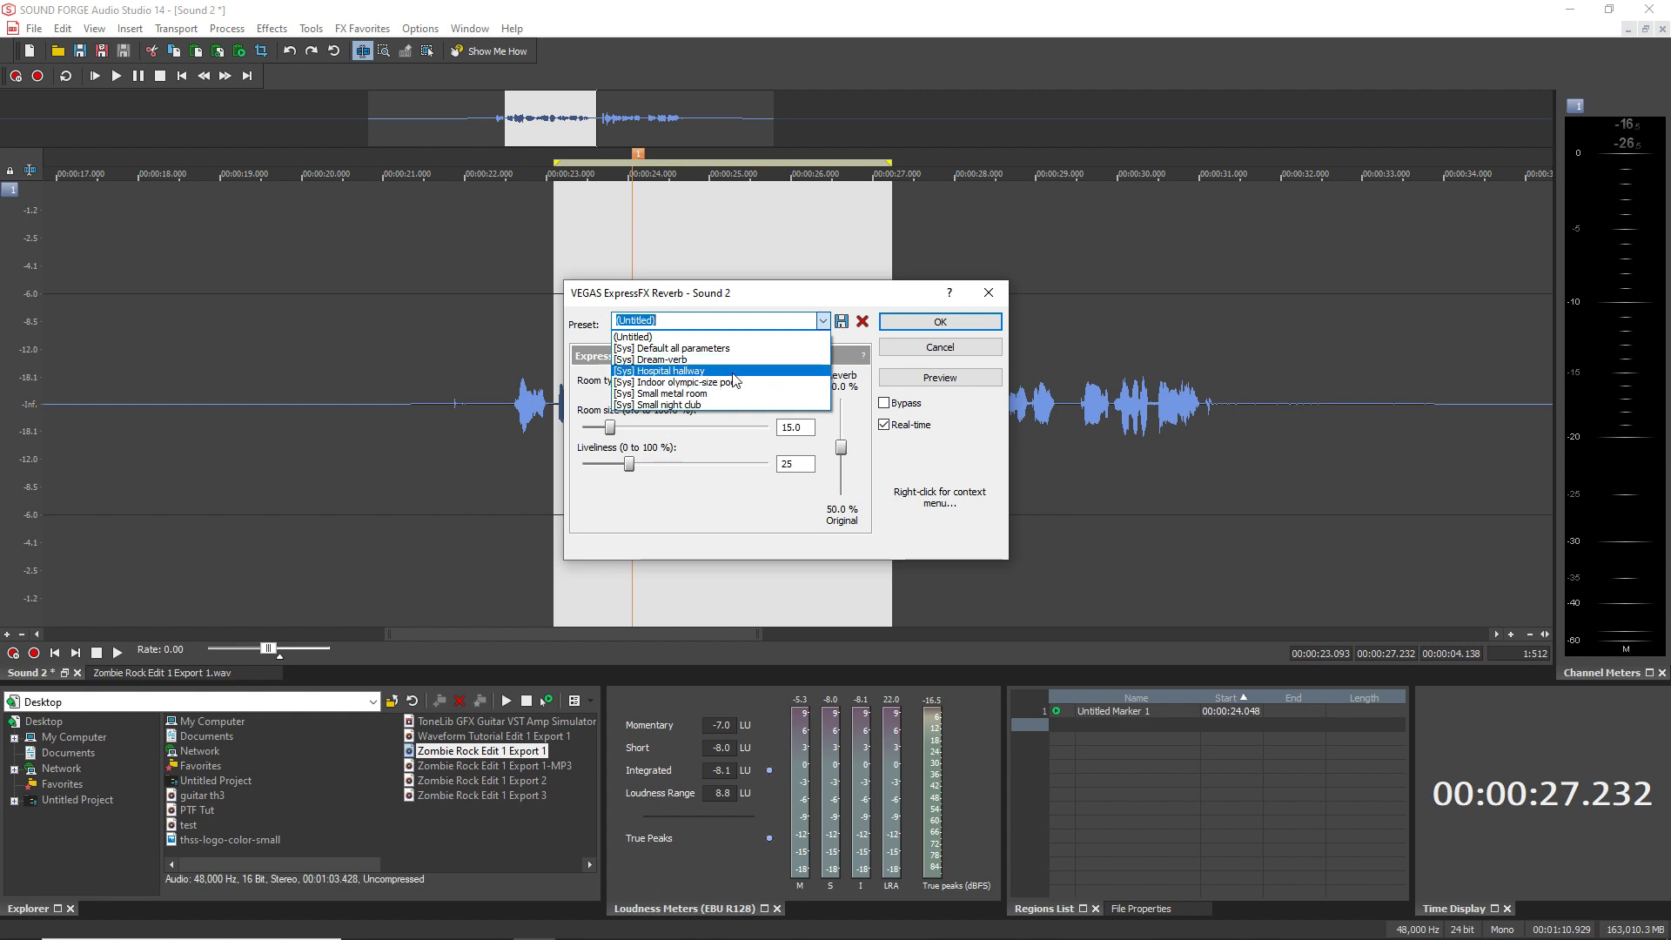
{"action": "left_click", "coordinate": [725, 360]}
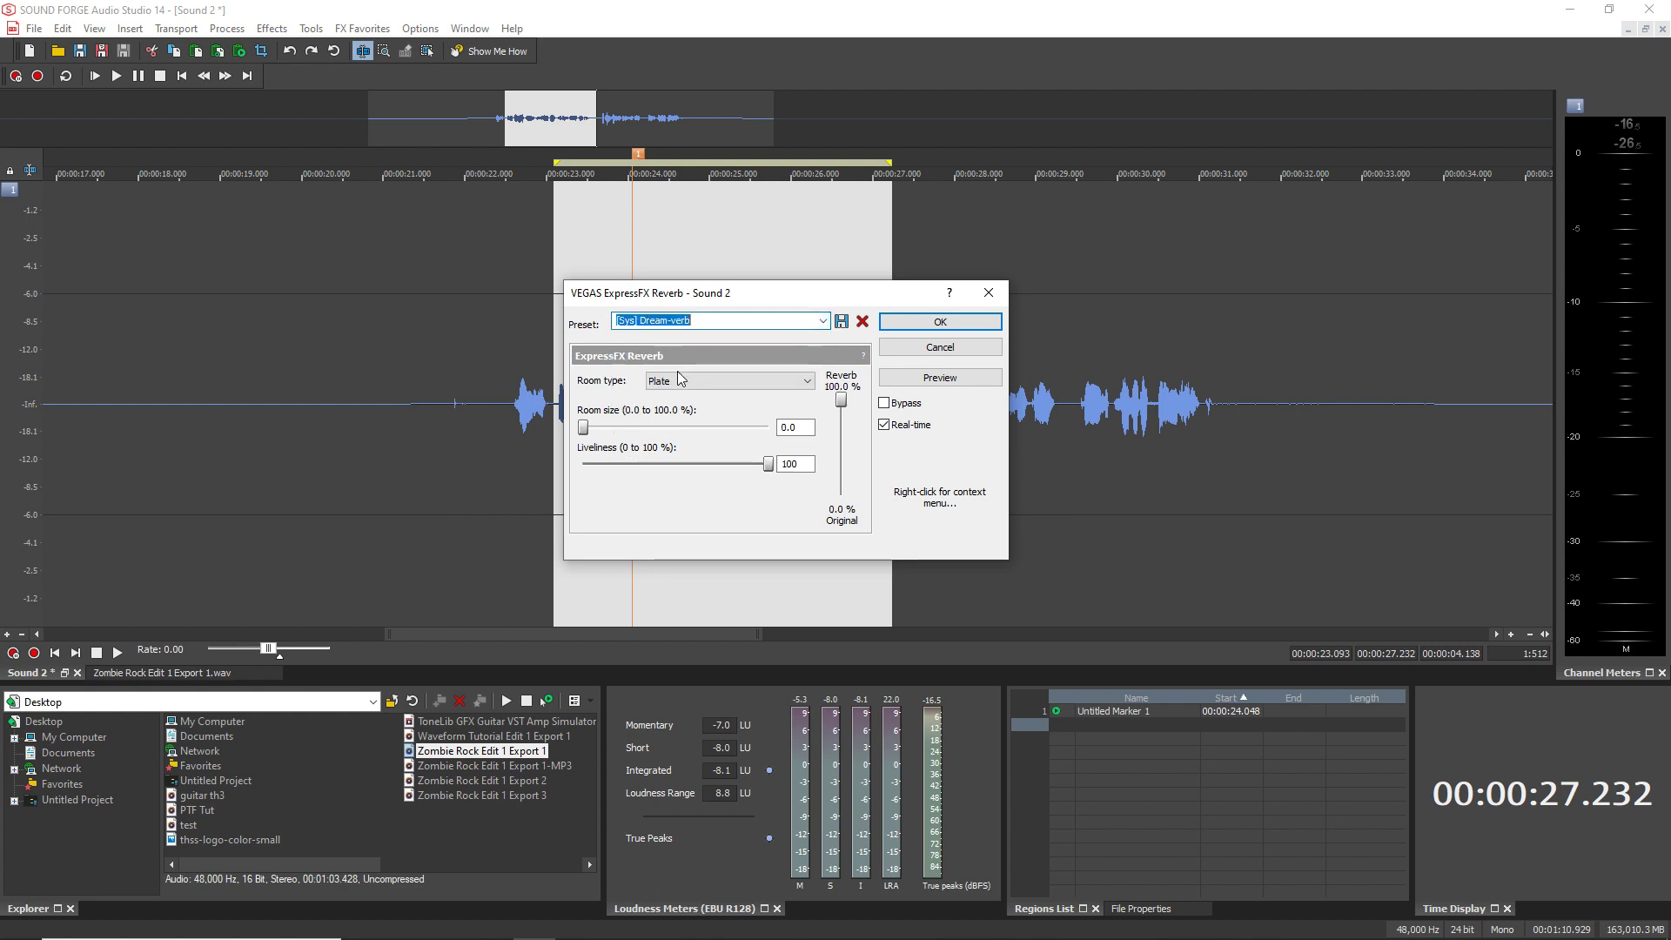
{"action": "left_click", "coordinate": [934, 379]}
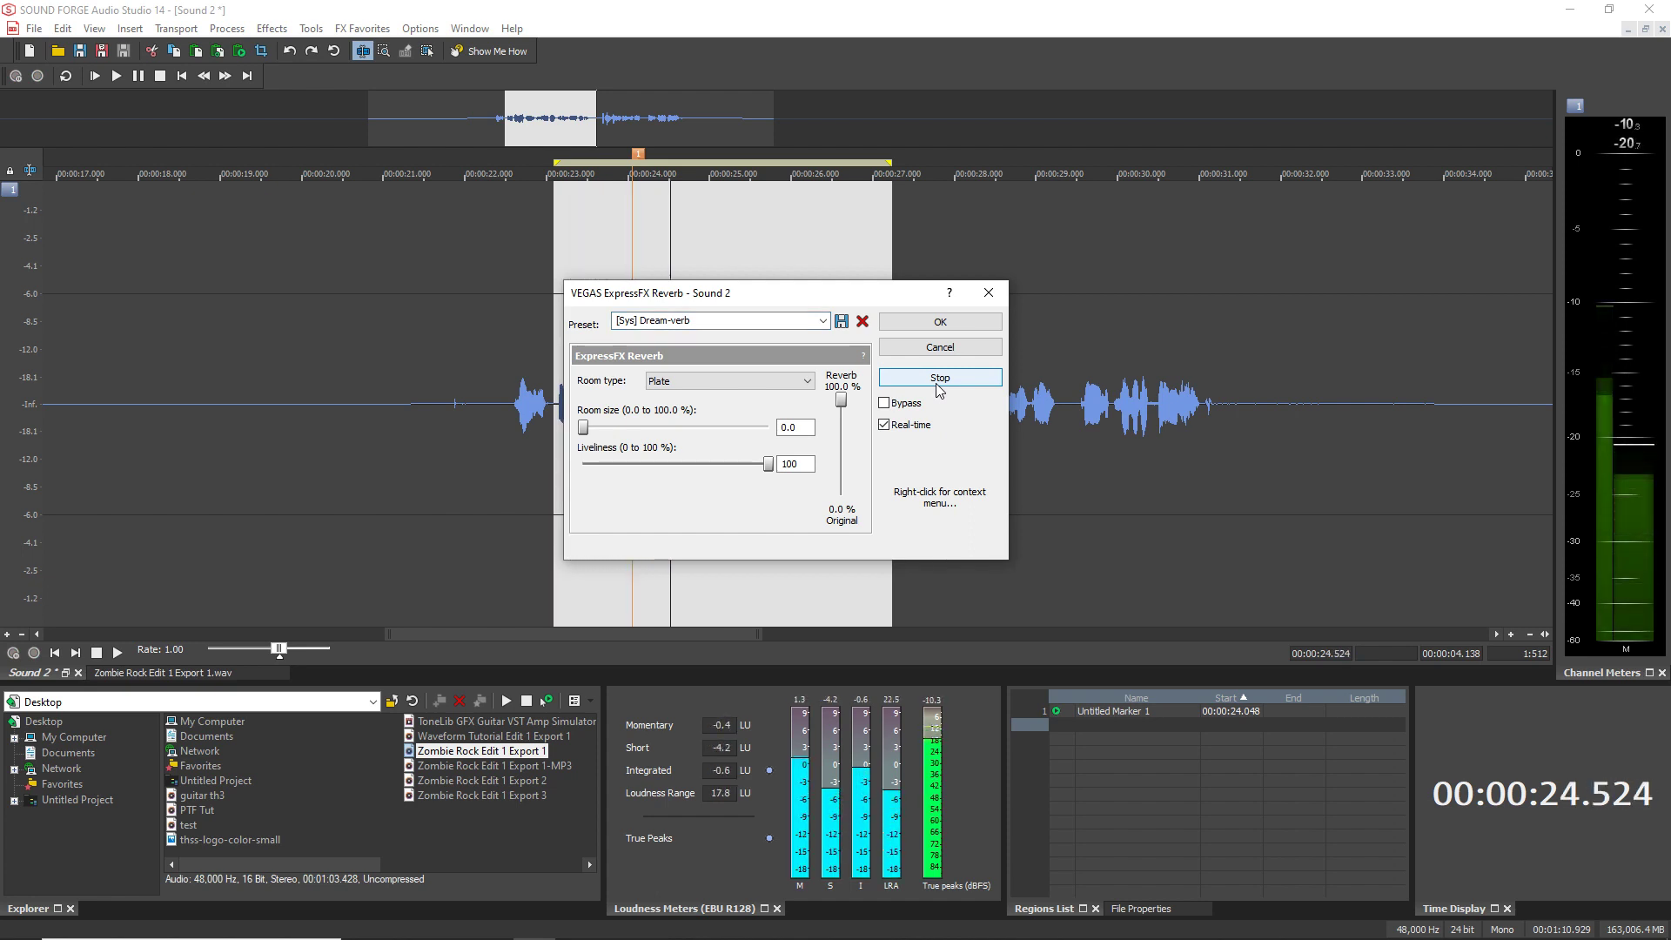
{"action": "left_click", "coordinate": [911, 328]}
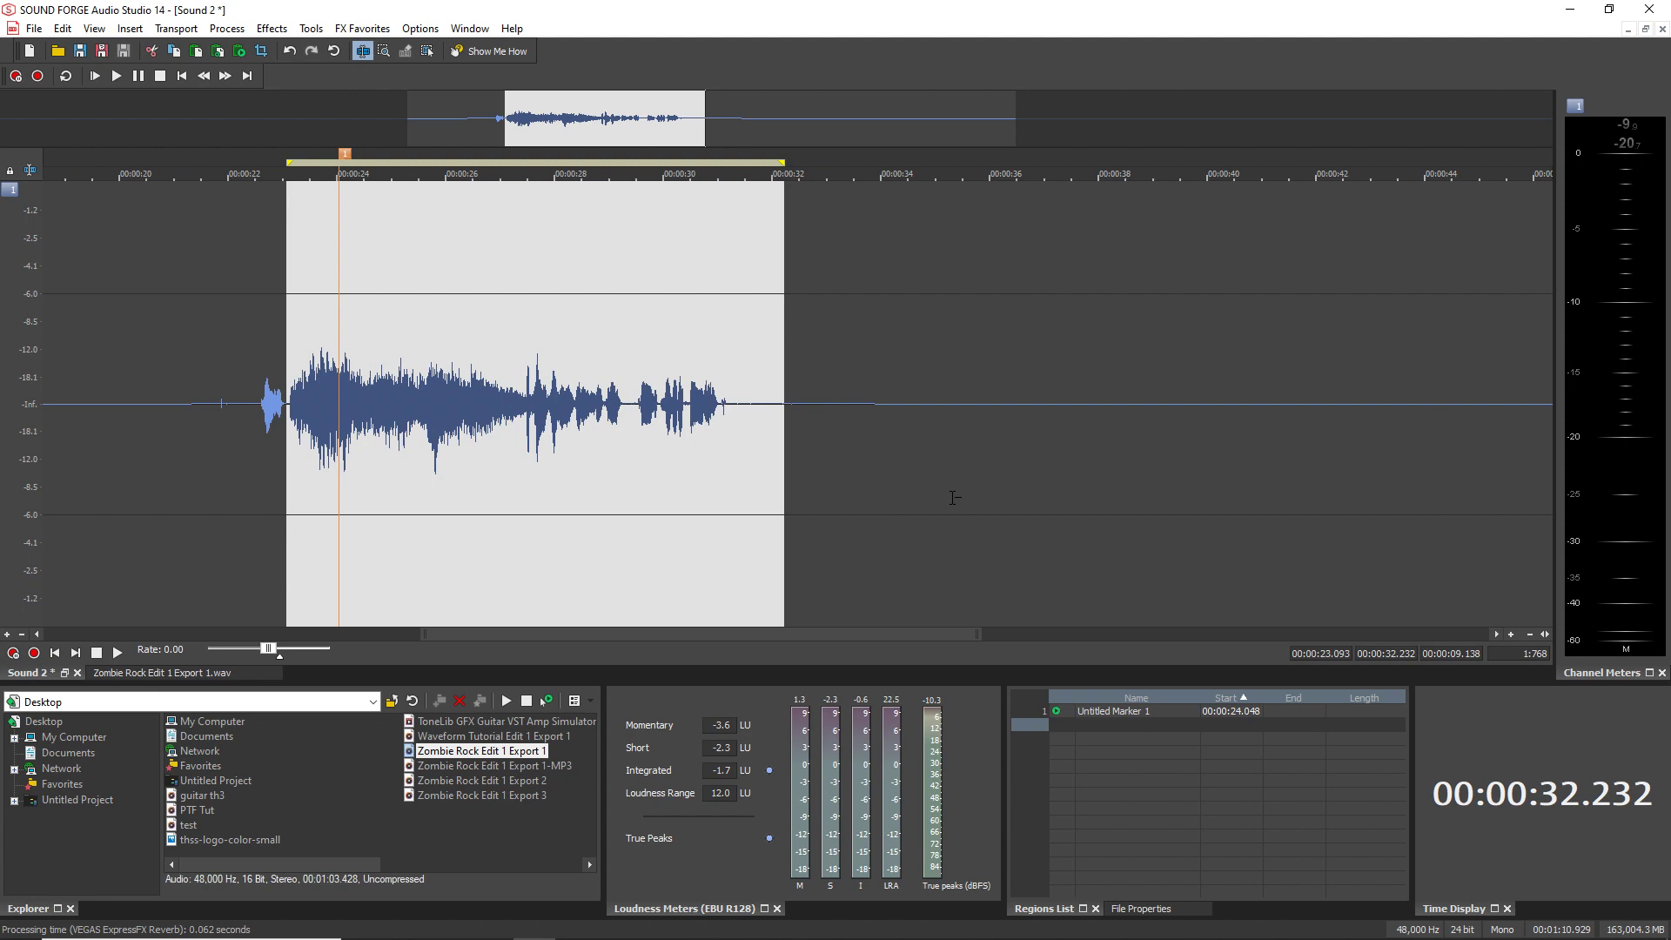
Step: Play back from 22.25 s, undo the Dream-verb reverb, and select the whole recording
{"action": "scroll", "coordinate": [331, 417], "scroll_direction": "down", "scroll_amount": 3}
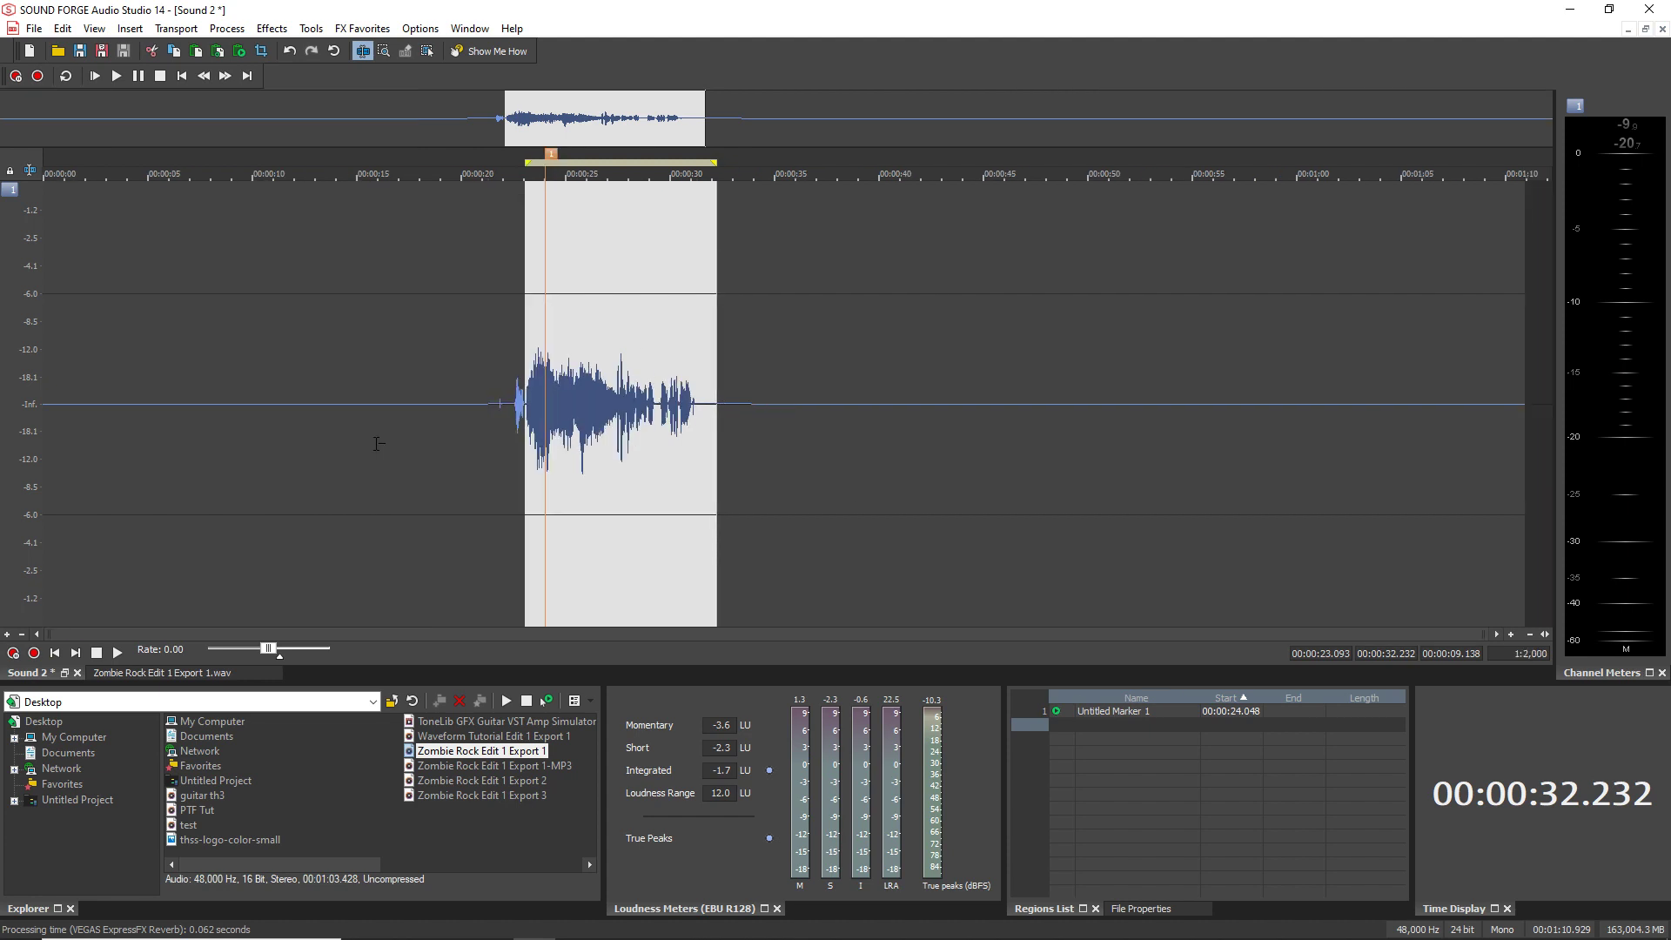
{"action": "left_click", "coordinate": [509, 422]}
{"action": "key", "text": "space"}
{"action": "scroll", "coordinate": [508, 422], "scroll_direction": "up", "scroll_amount": 3}
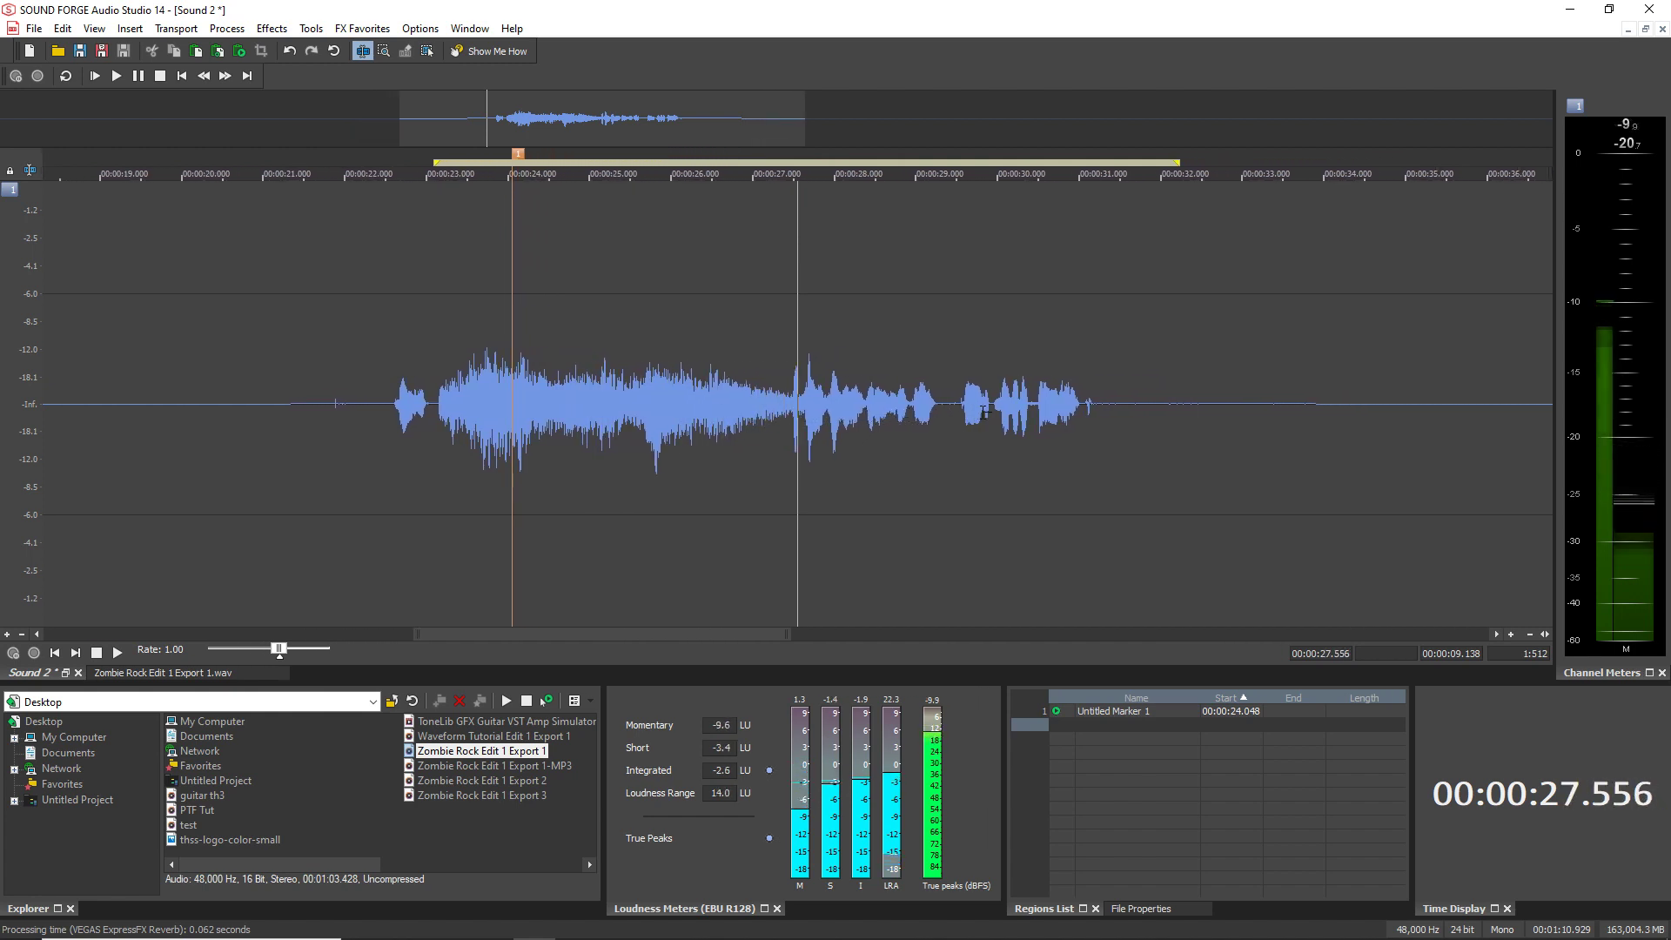
{"action": "key", "text": "space"}
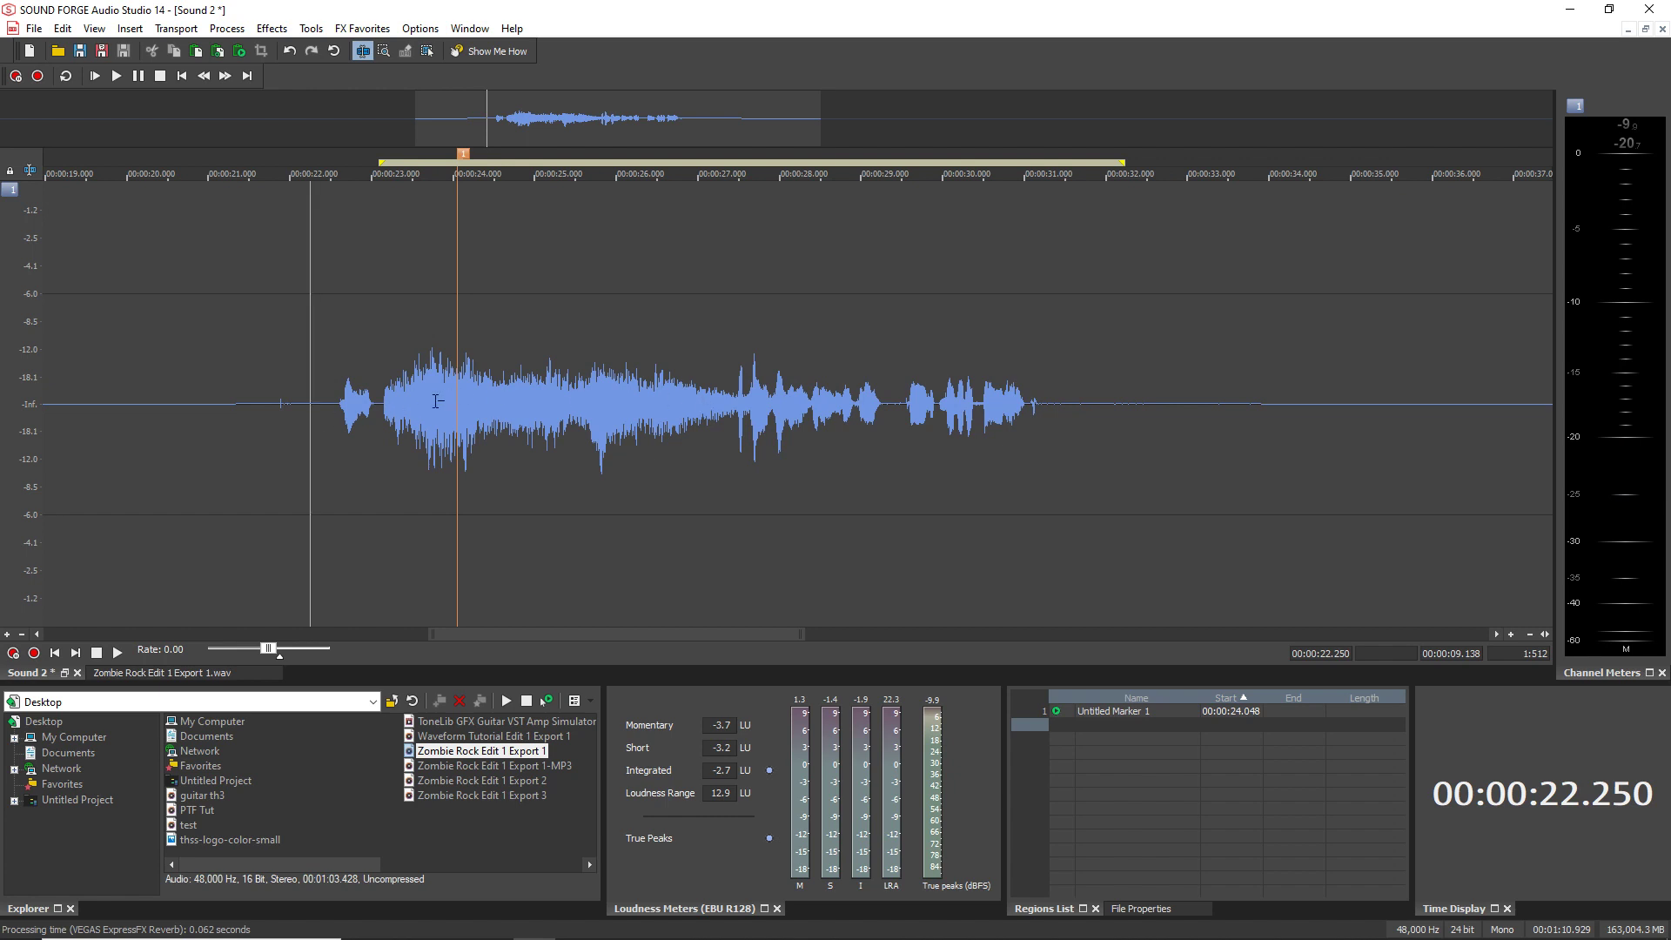
{"action": "key", "text": "ctrl+z"}
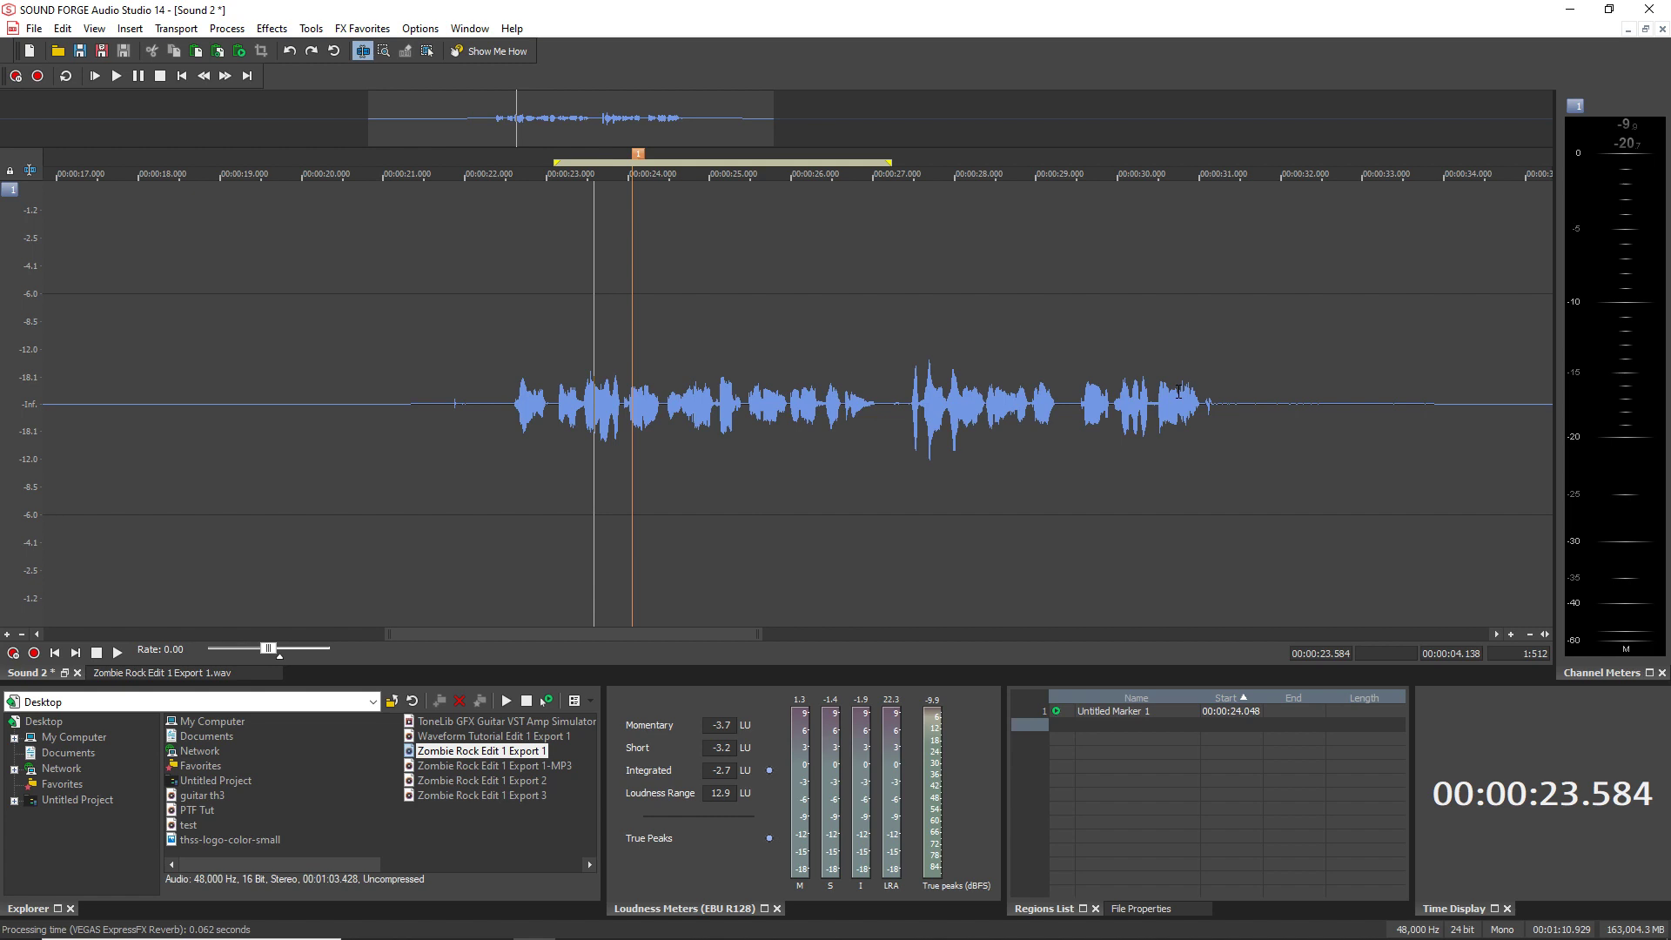
{"action": "key", "text": "ctrl+a"}
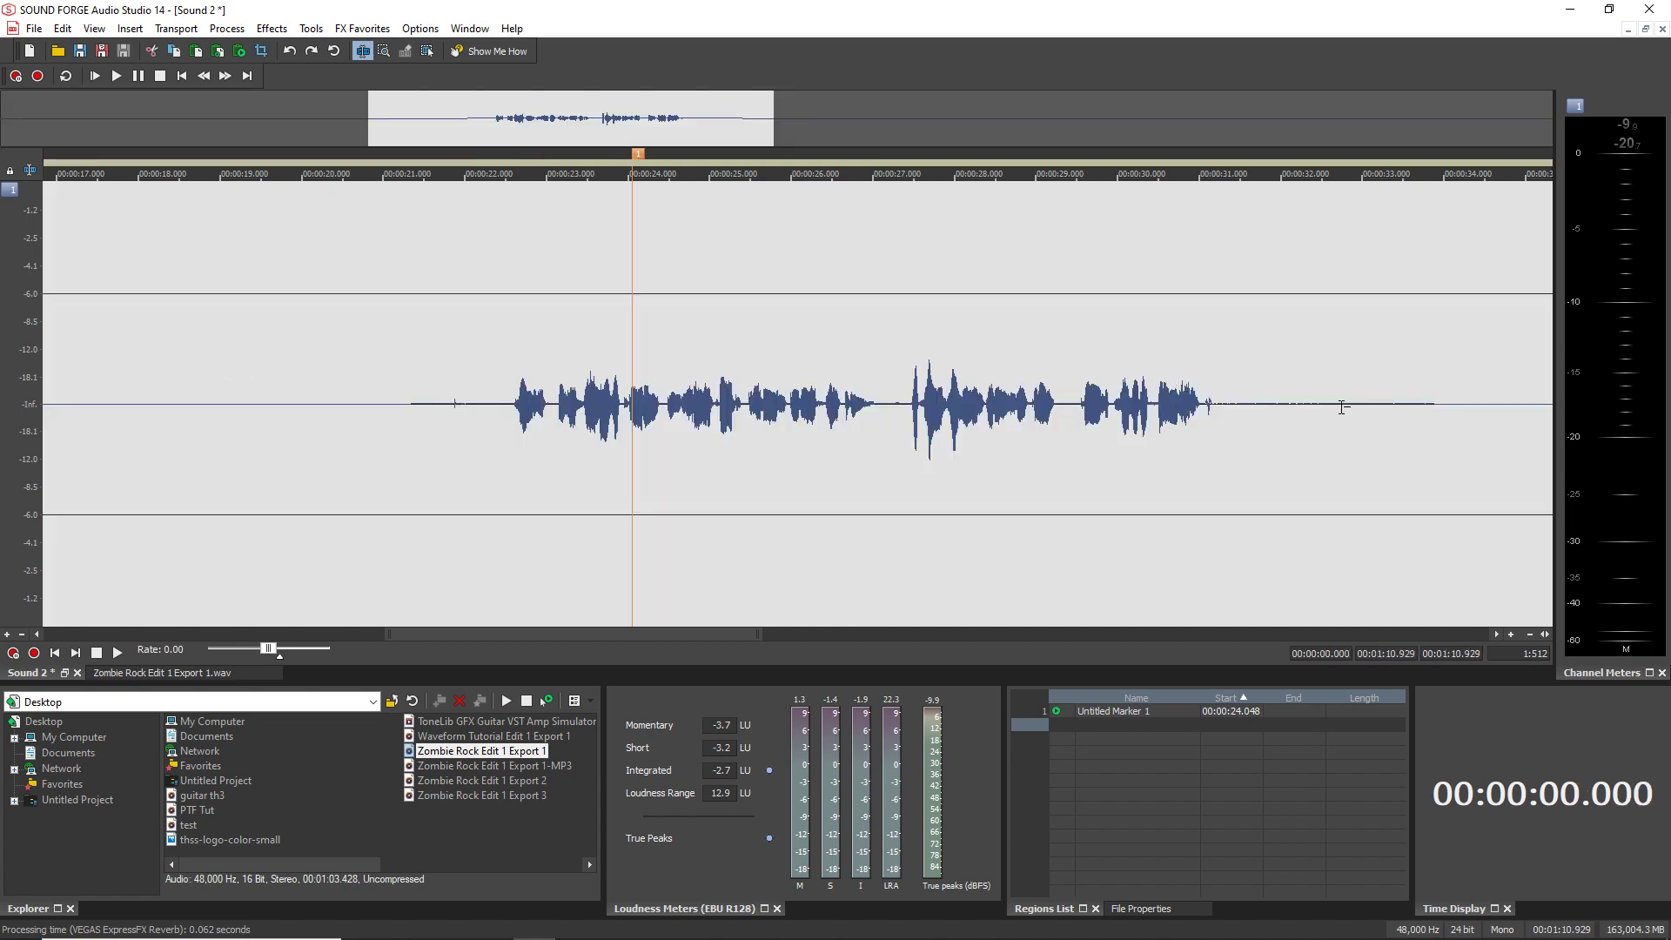
Step: Browse the Vintage Effects Suite and Signal Noise favourites, then the Options menu
{"action": "left_click", "coordinate": [357, 29]}
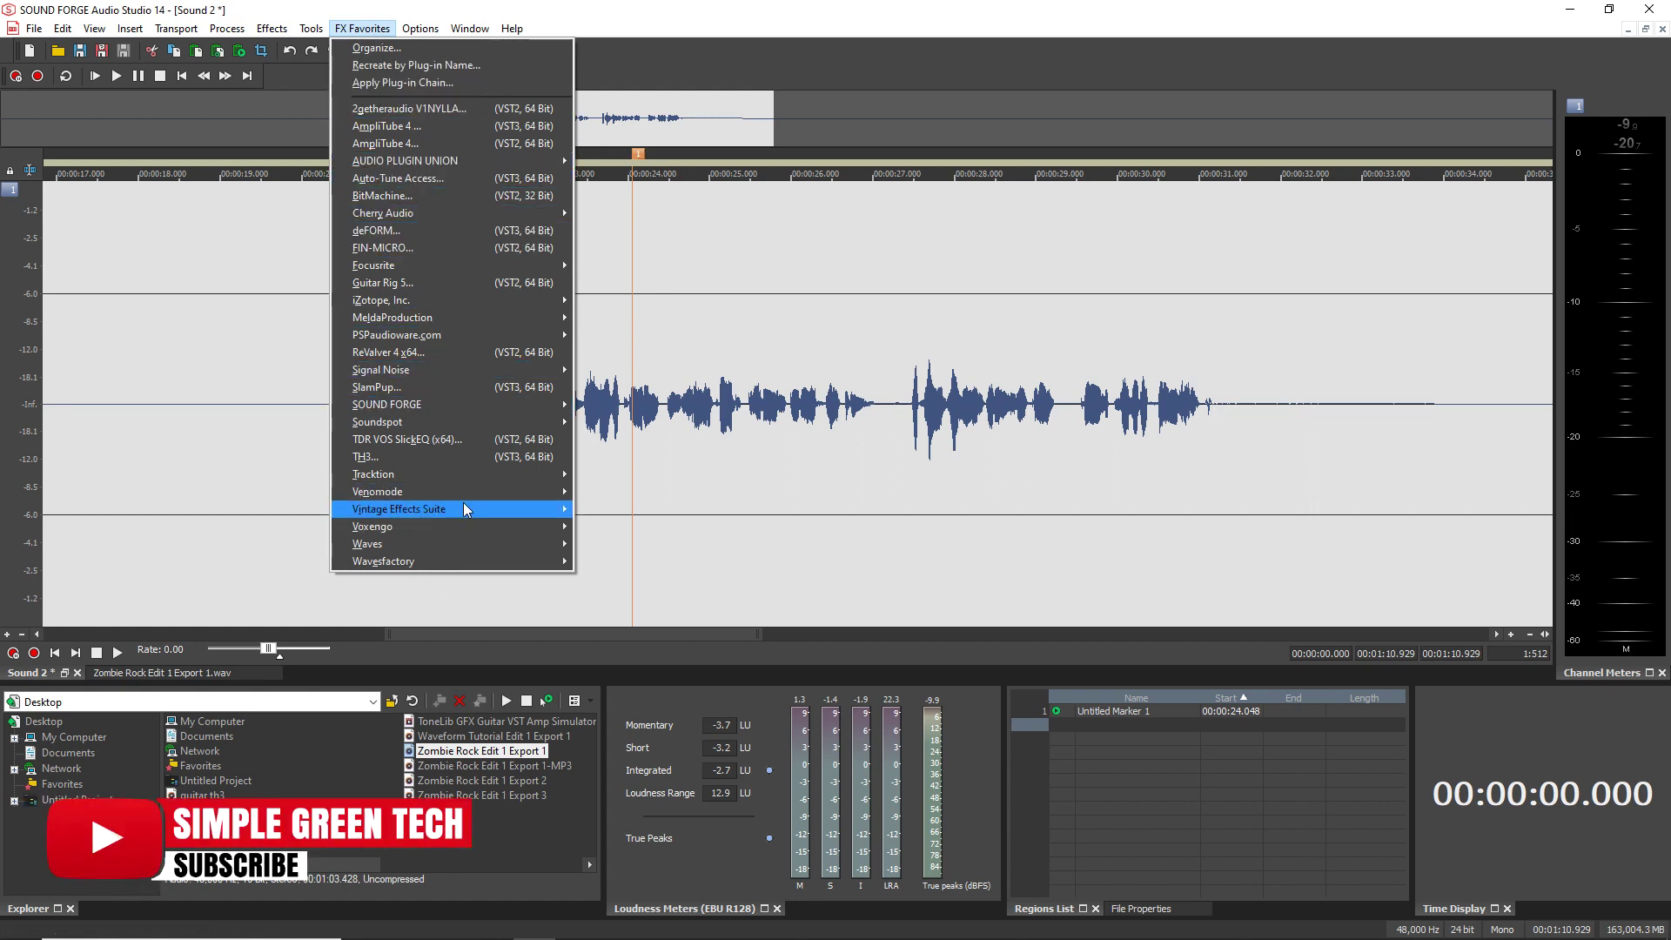
{"action": "mouse_move", "coordinate": [463, 504]}
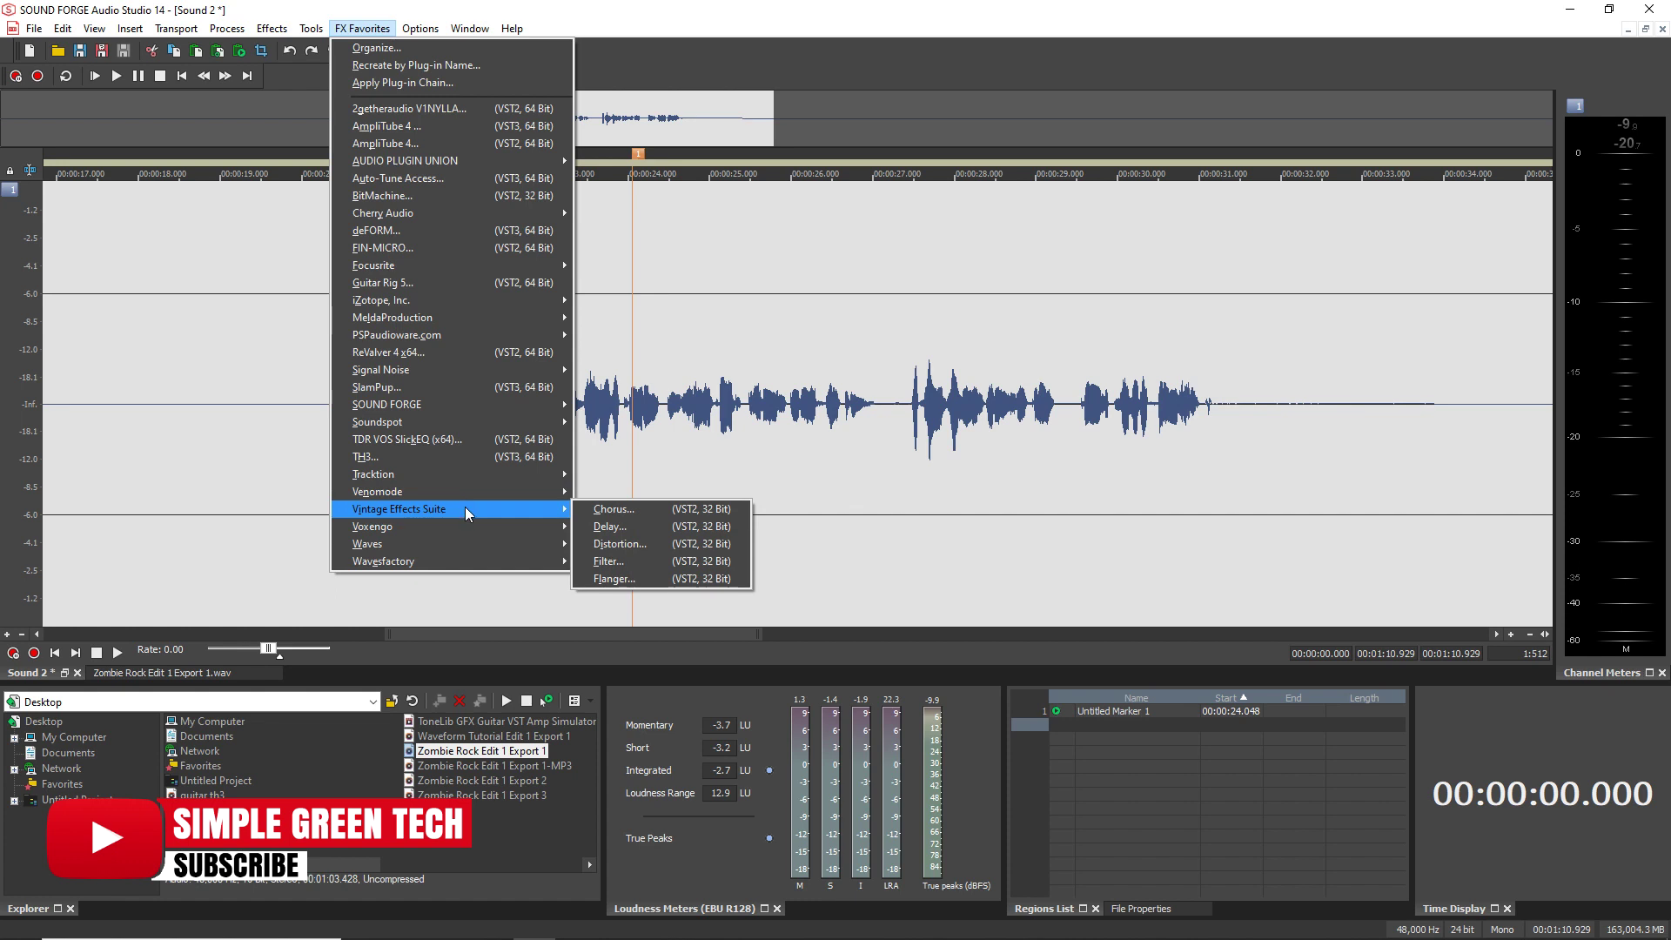
{"action": "mouse_move", "coordinate": [454, 369]}
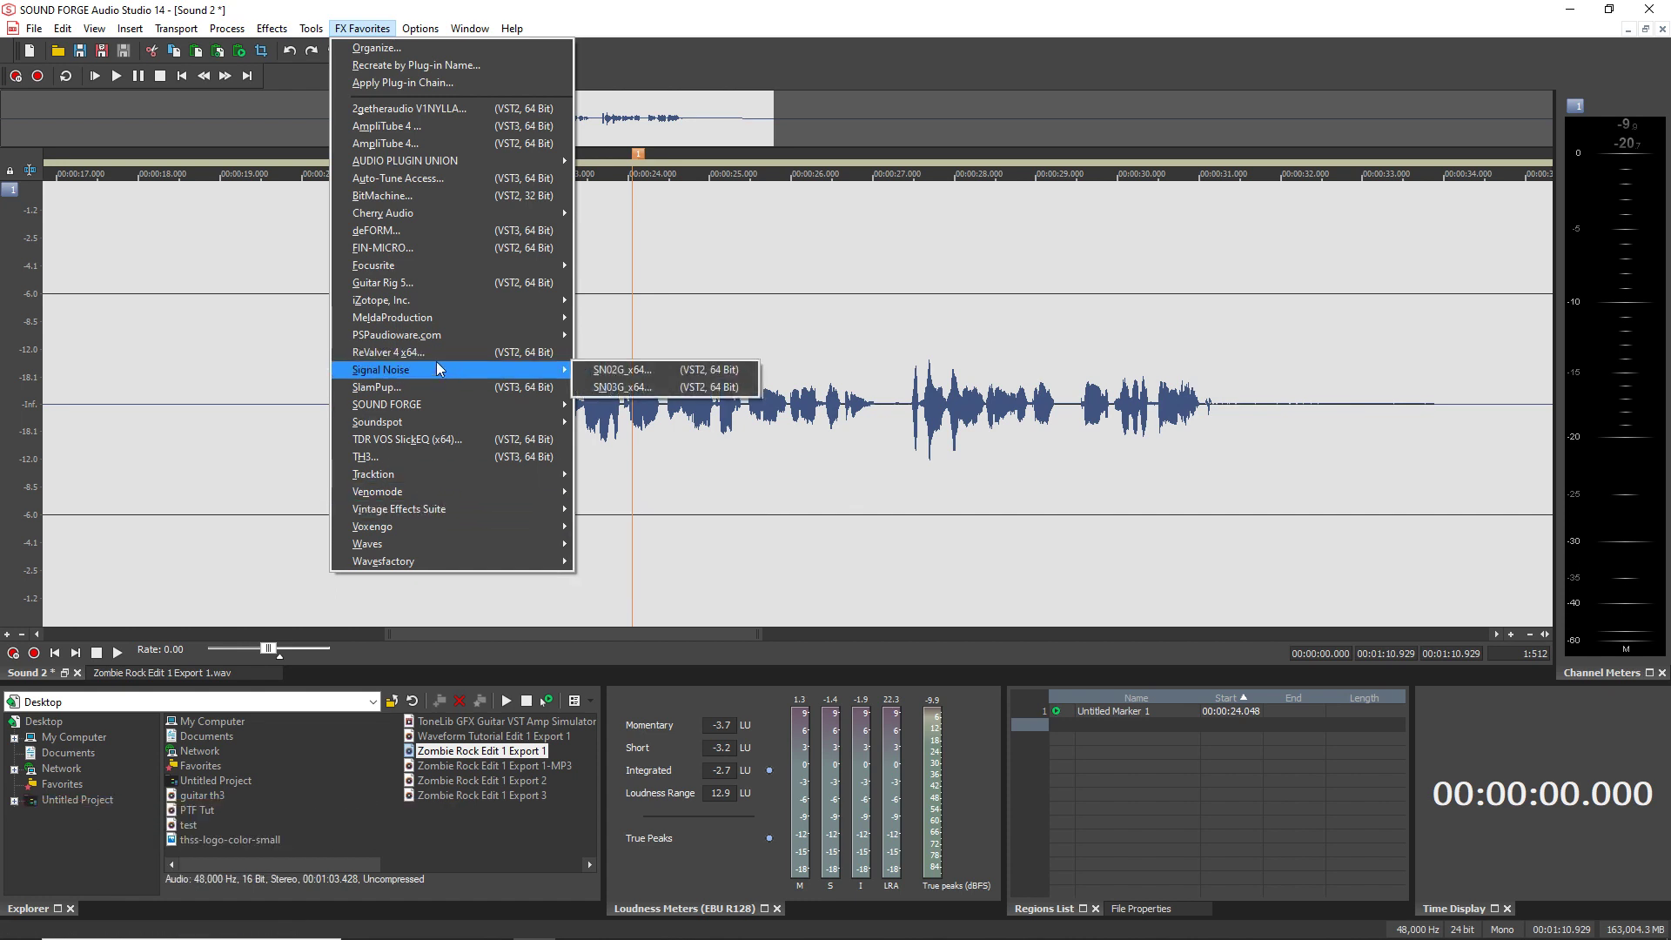
{"action": "mouse_move", "coordinate": [419, 32]}
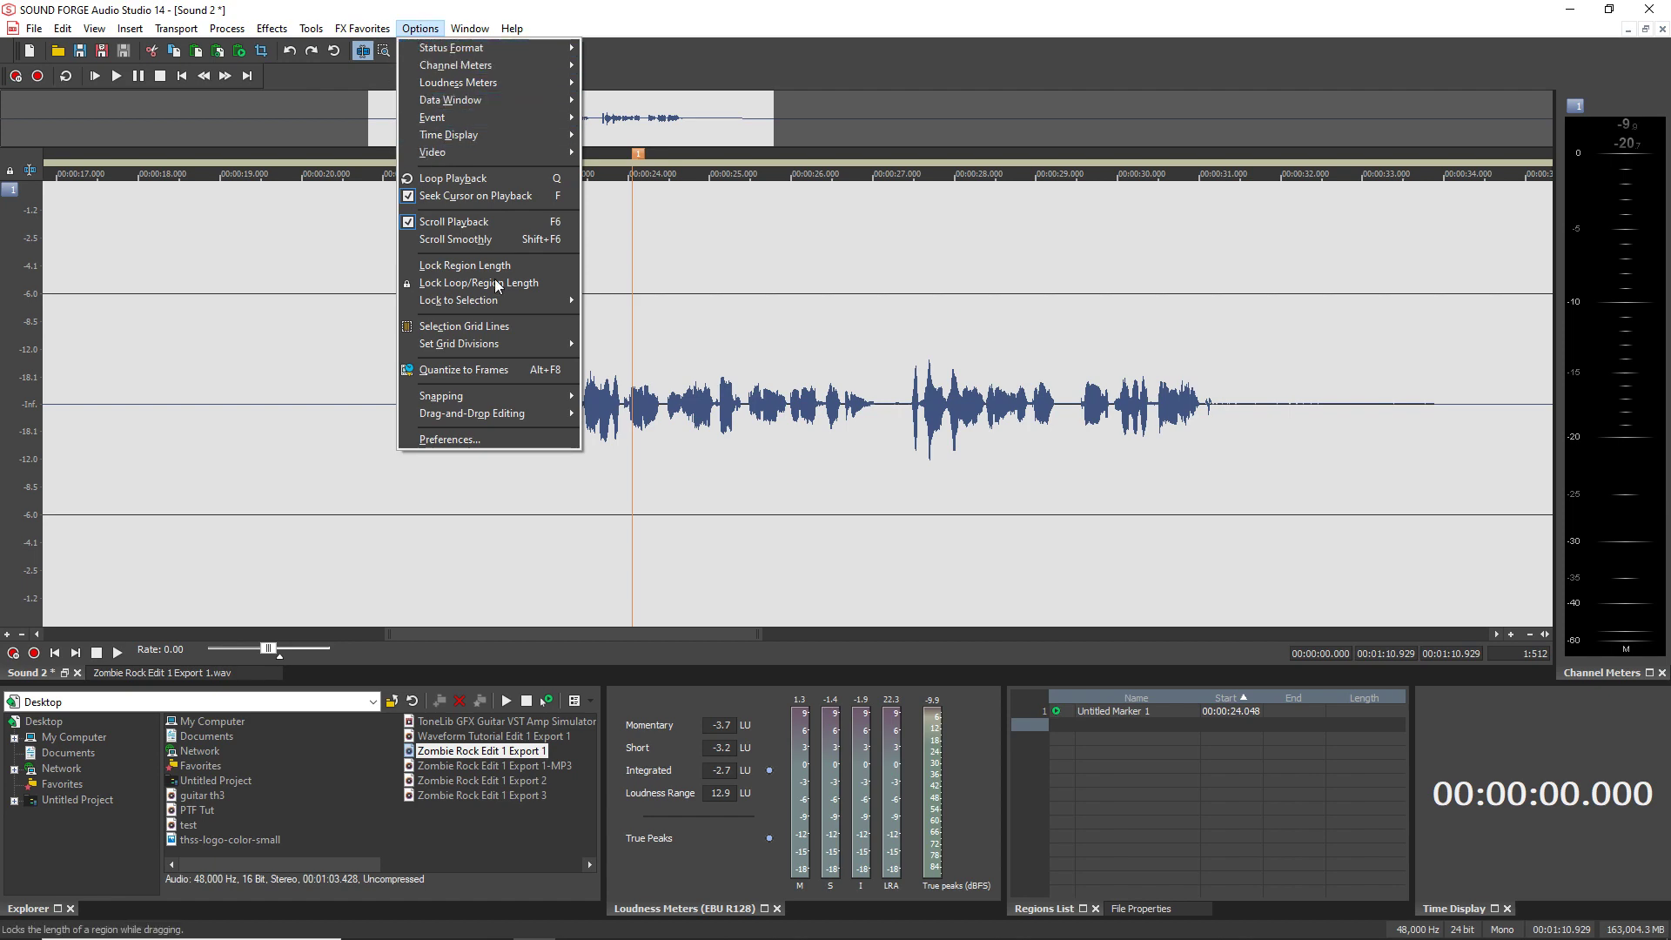
Step: Check the VST Effects preferences and close them unchanged
{"action": "left_click", "coordinate": [490, 438]}
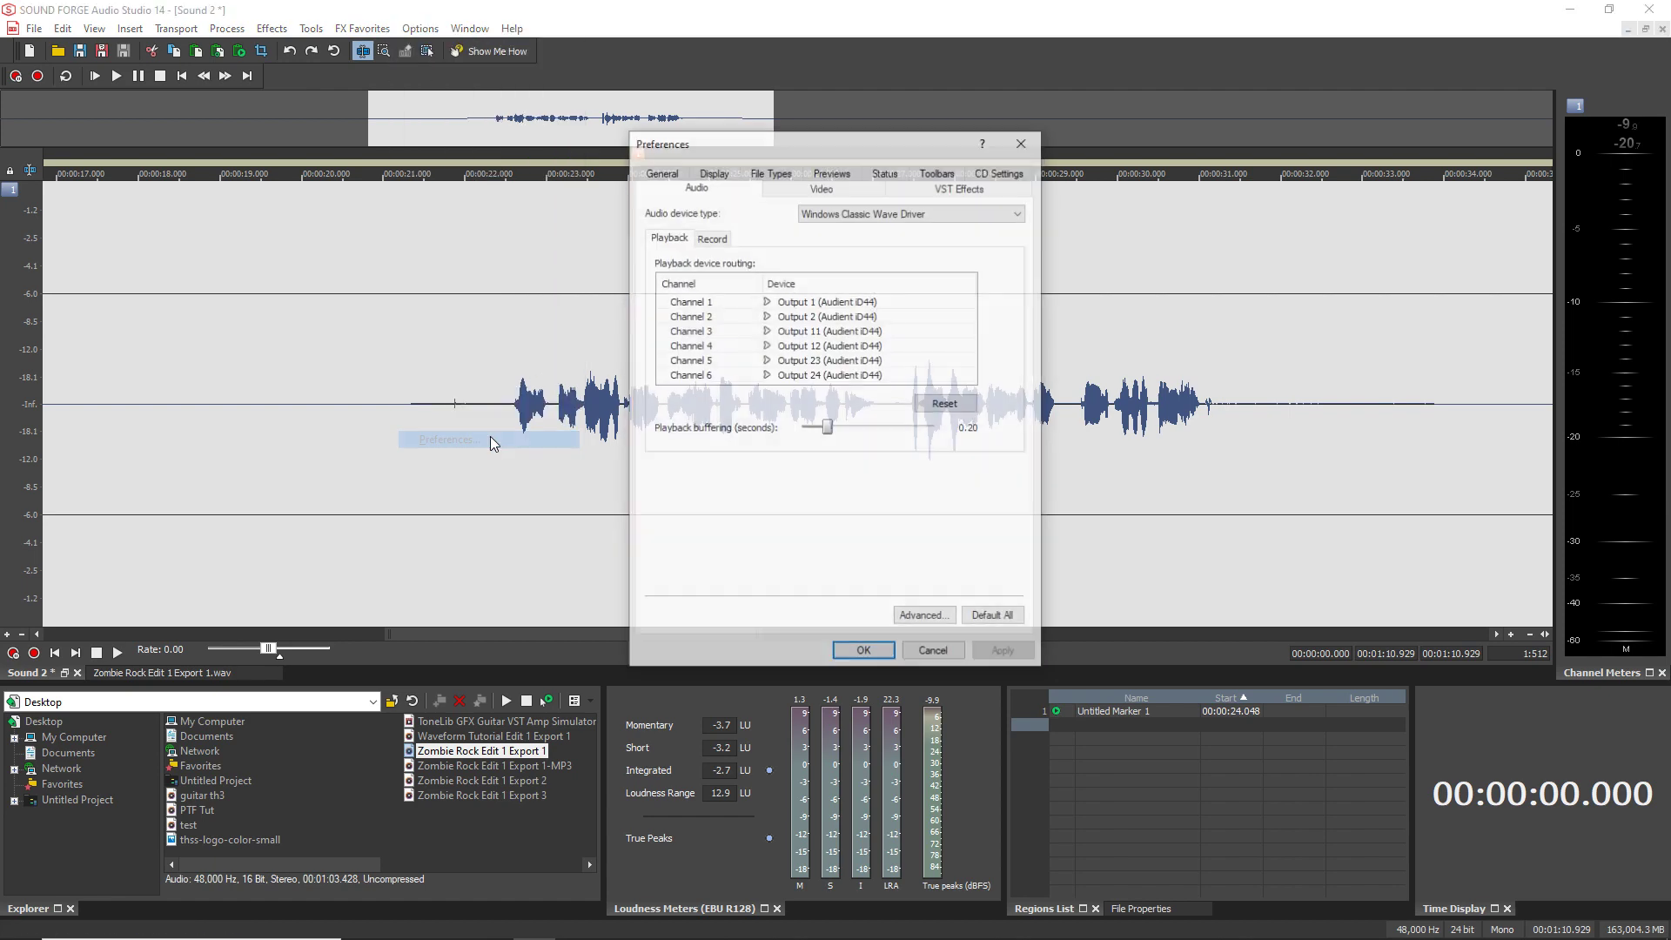
{"action": "left_click", "coordinate": [968, 190]}
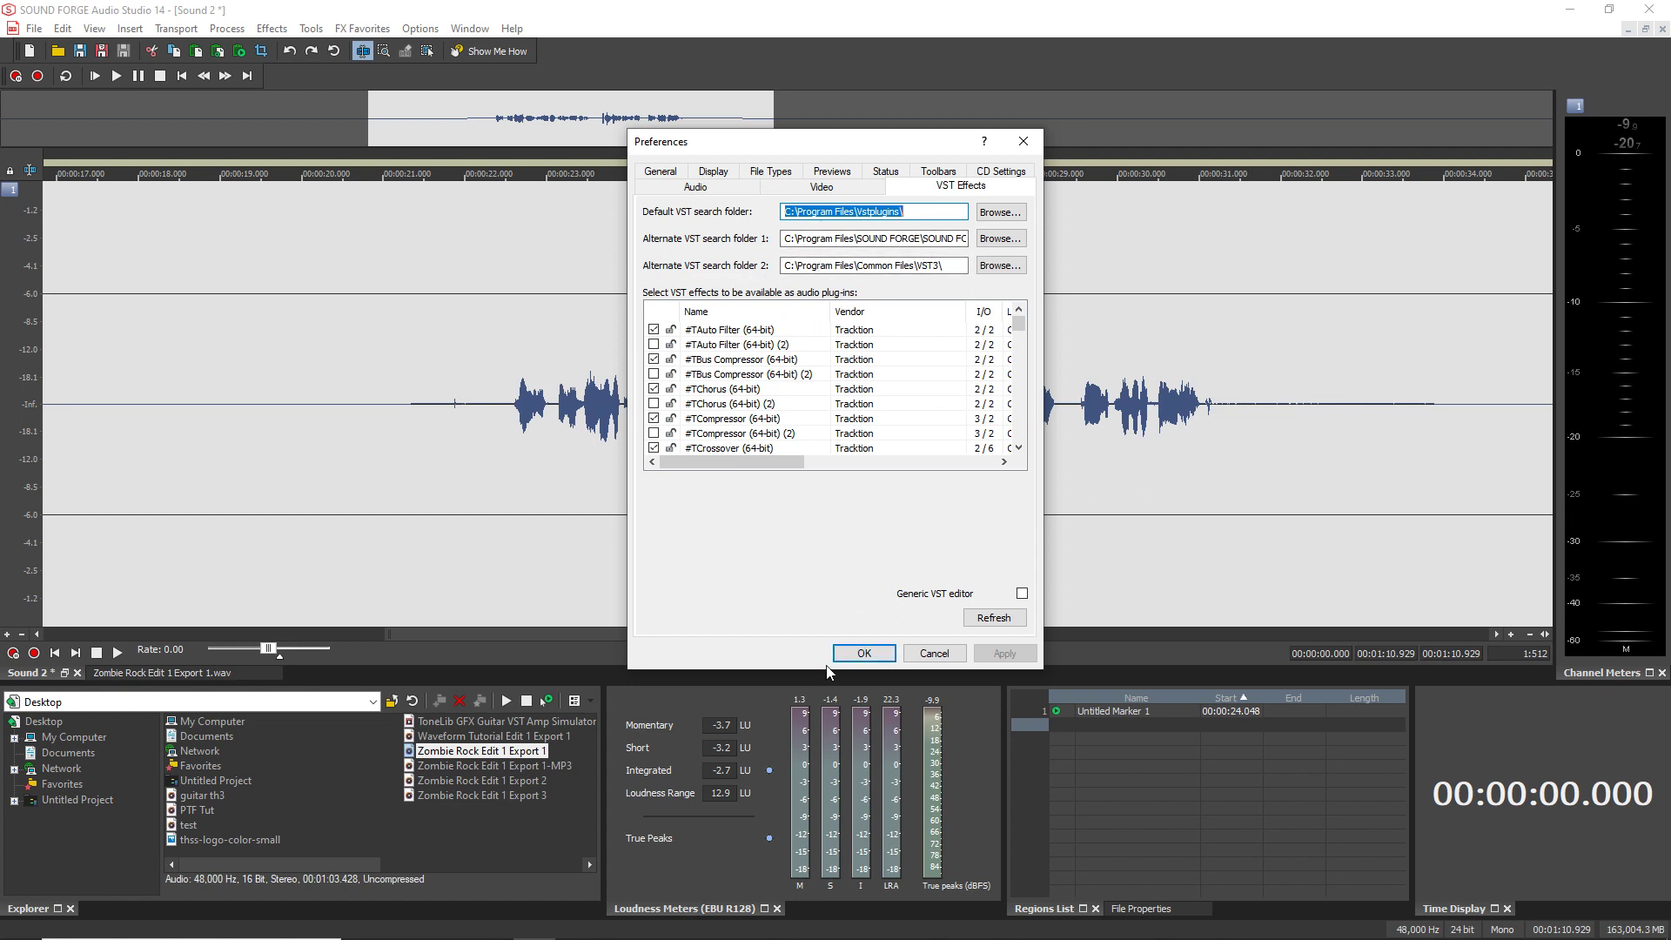
{"action": "left_click", "coordinate": [934, 653]}
Step: Bring up options for #TDelay Studio in the FX Favorites organiser
{"action": "left_click", "coordinate": [350, 35]}
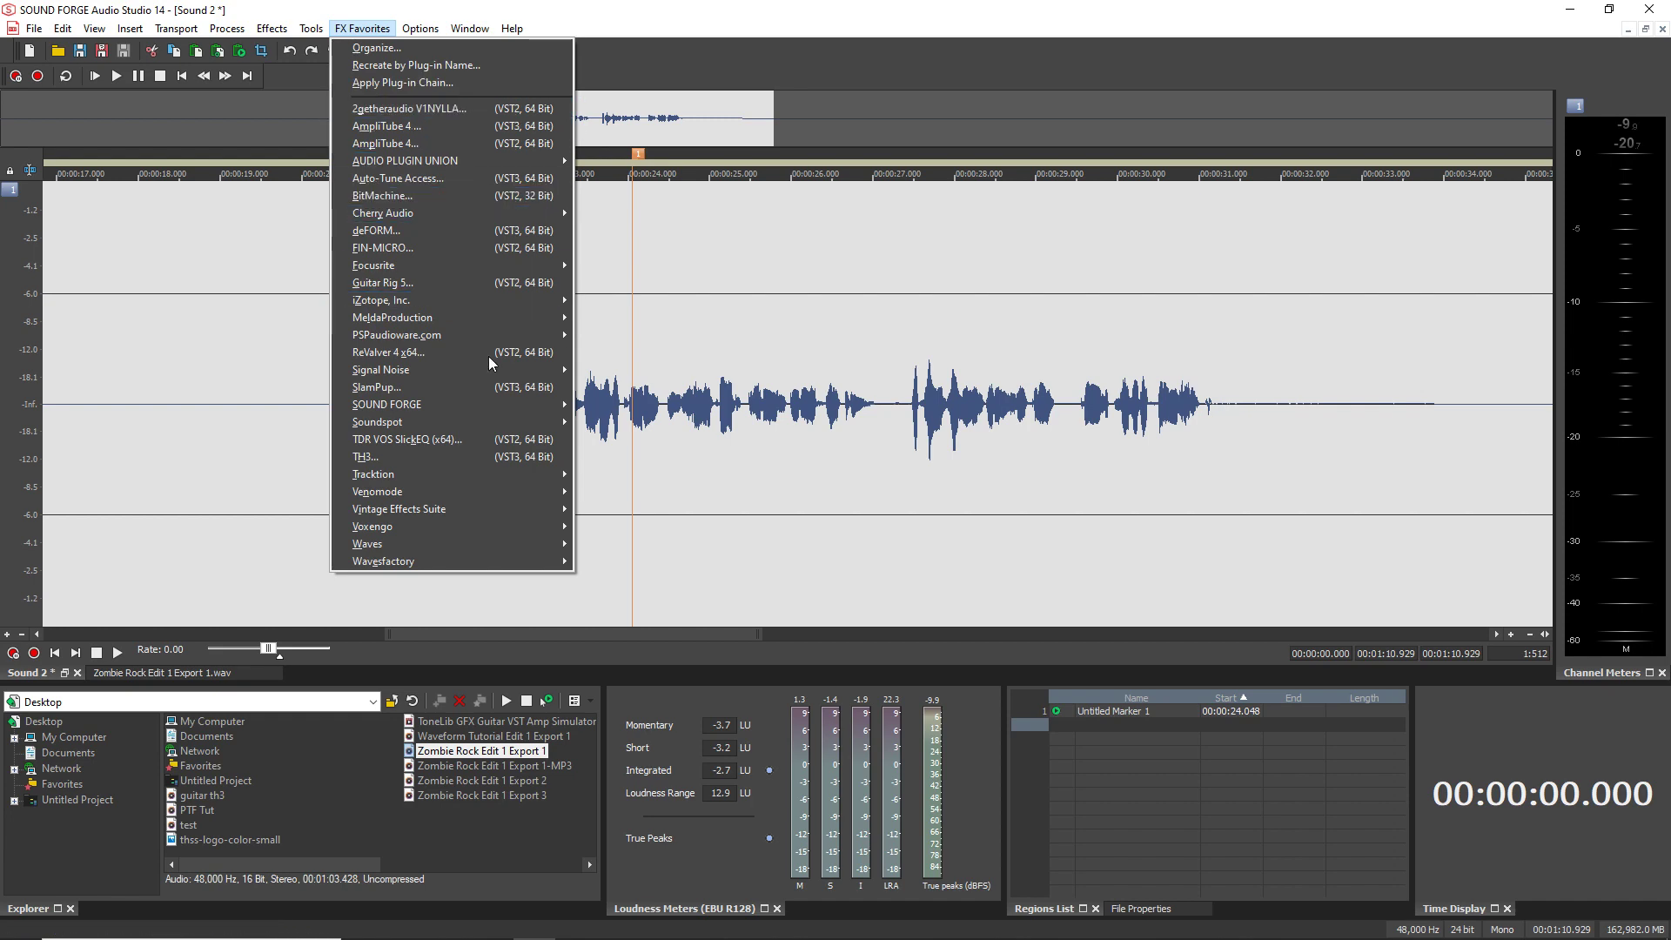
{"action": "left_click", "coordinate": [446, 51]}
{"action": "left_click", "coordinate": [696, 356]}
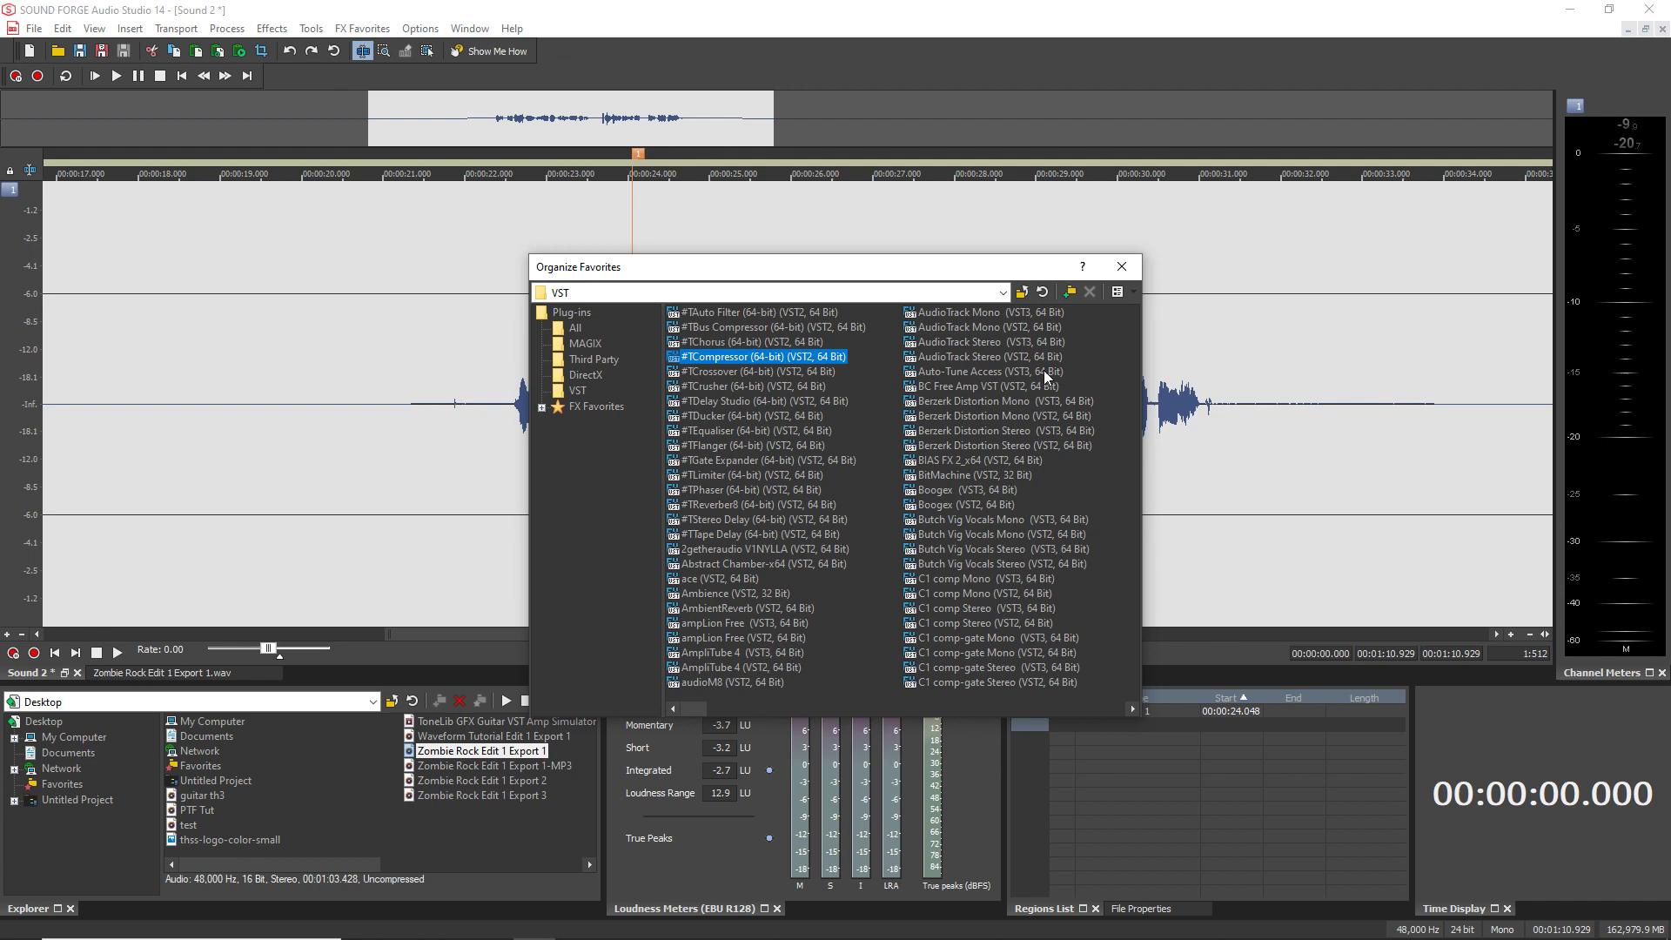
{"action": "right_click", "coordinate": [734, 403]}
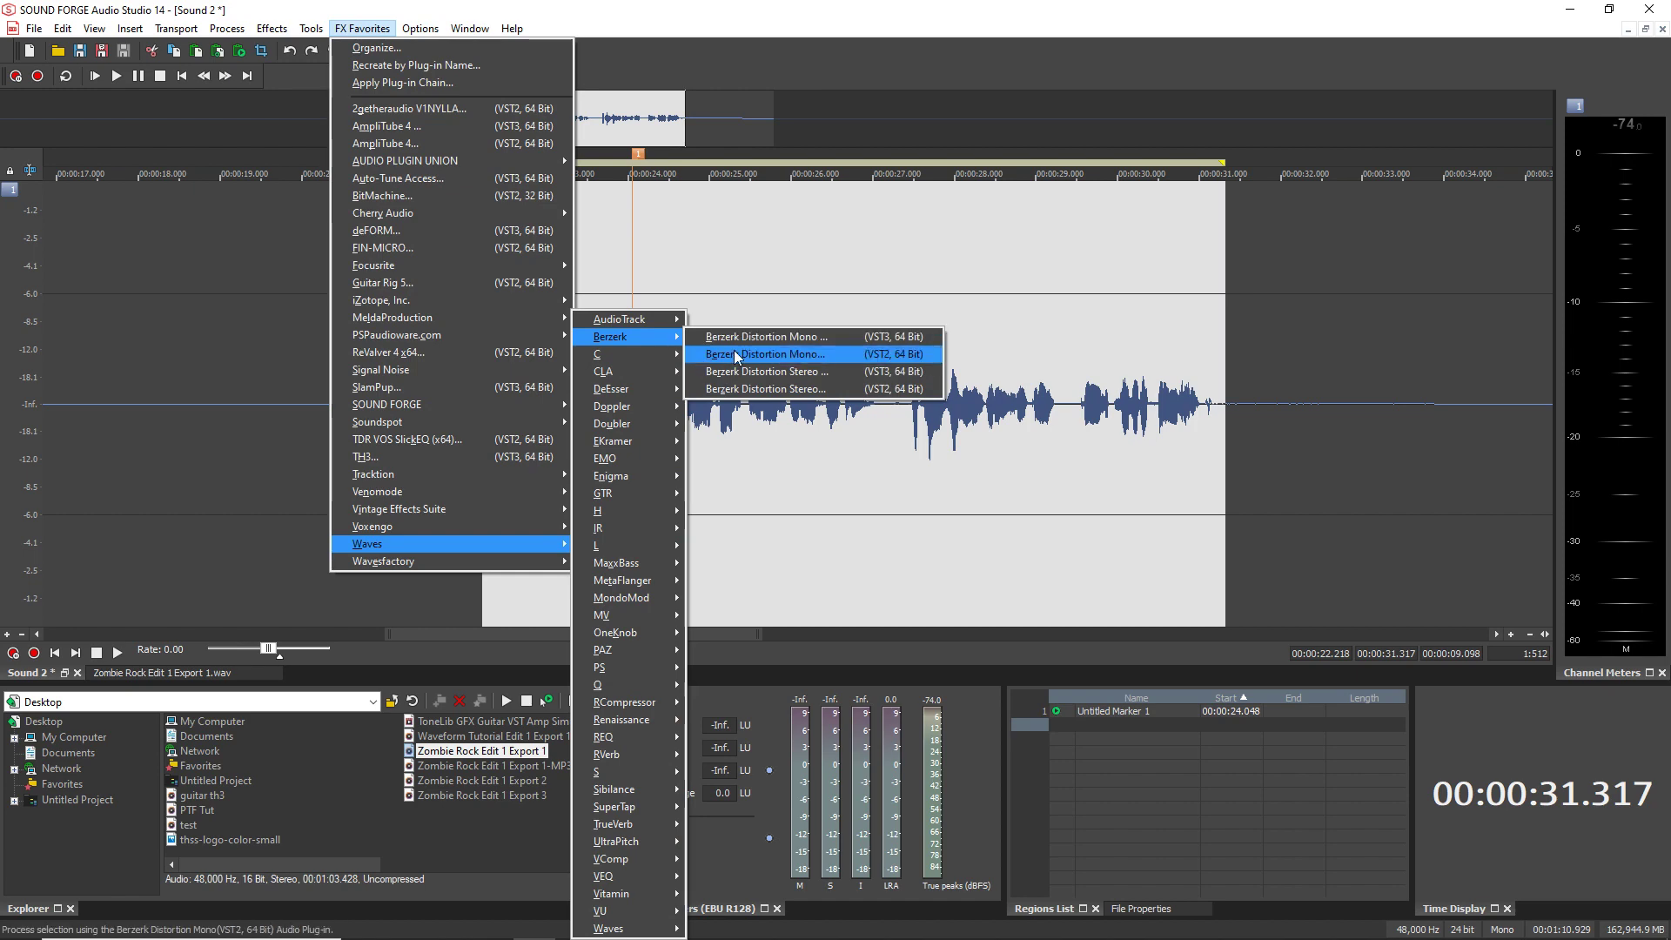
Step: Apply Berzerk Distortion Mono to the selection with Drive set to 3.6
{"action": "left_click", "coordinate": [738, 337]}
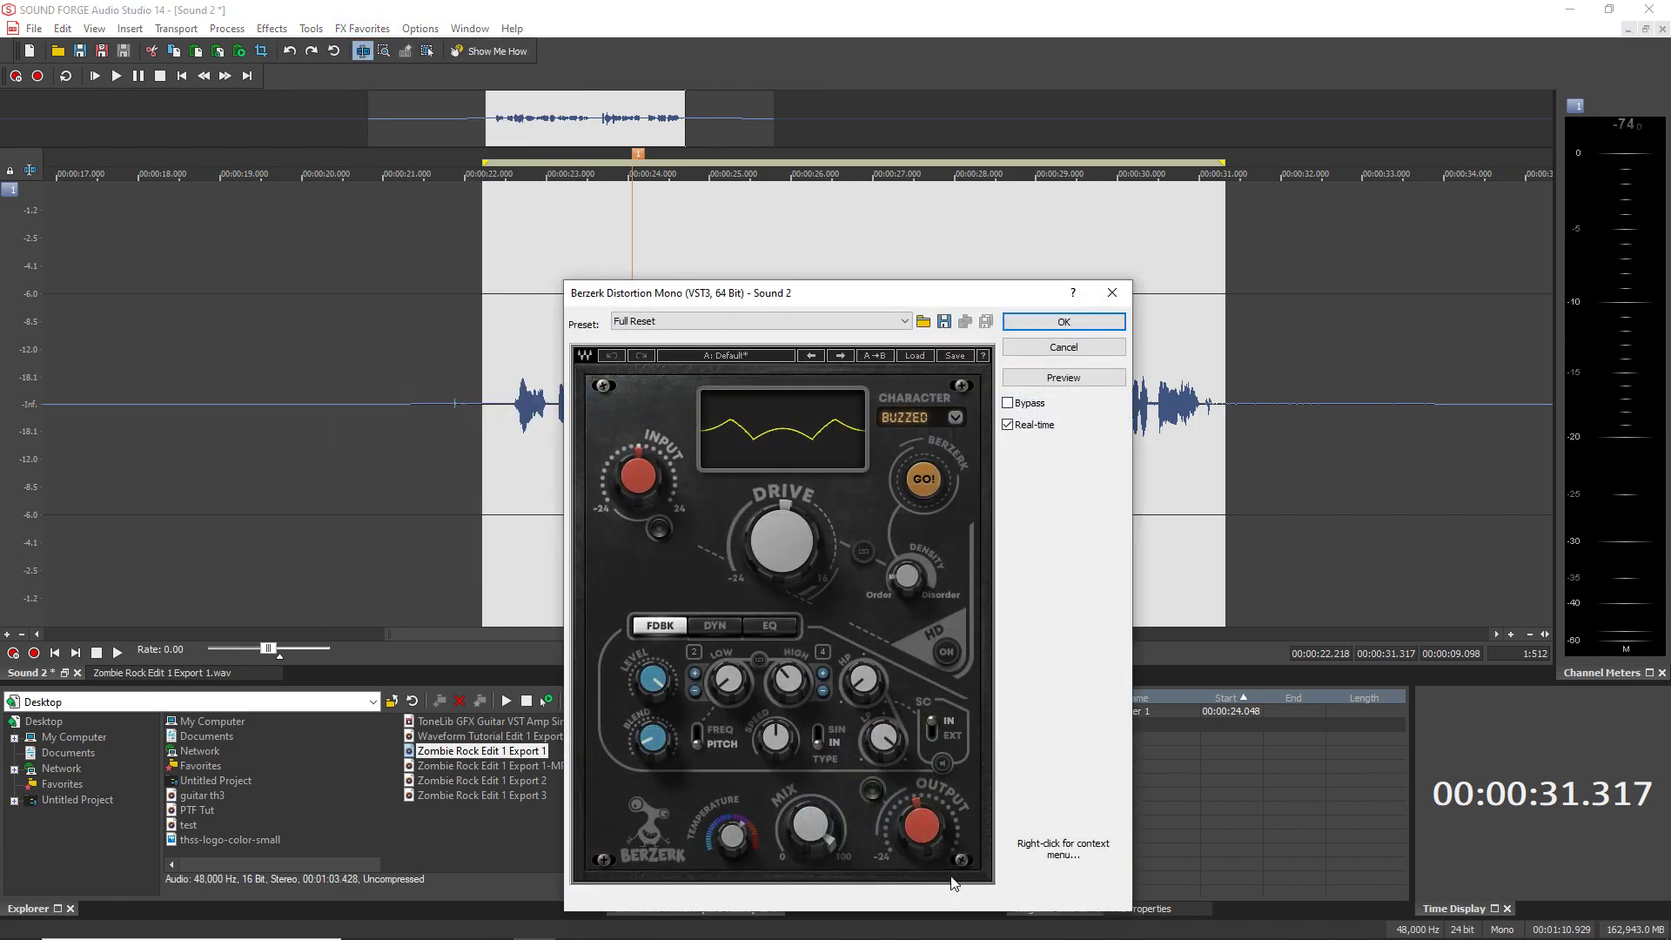
{"action": "left_click", "coordinate": [1082, 380]}
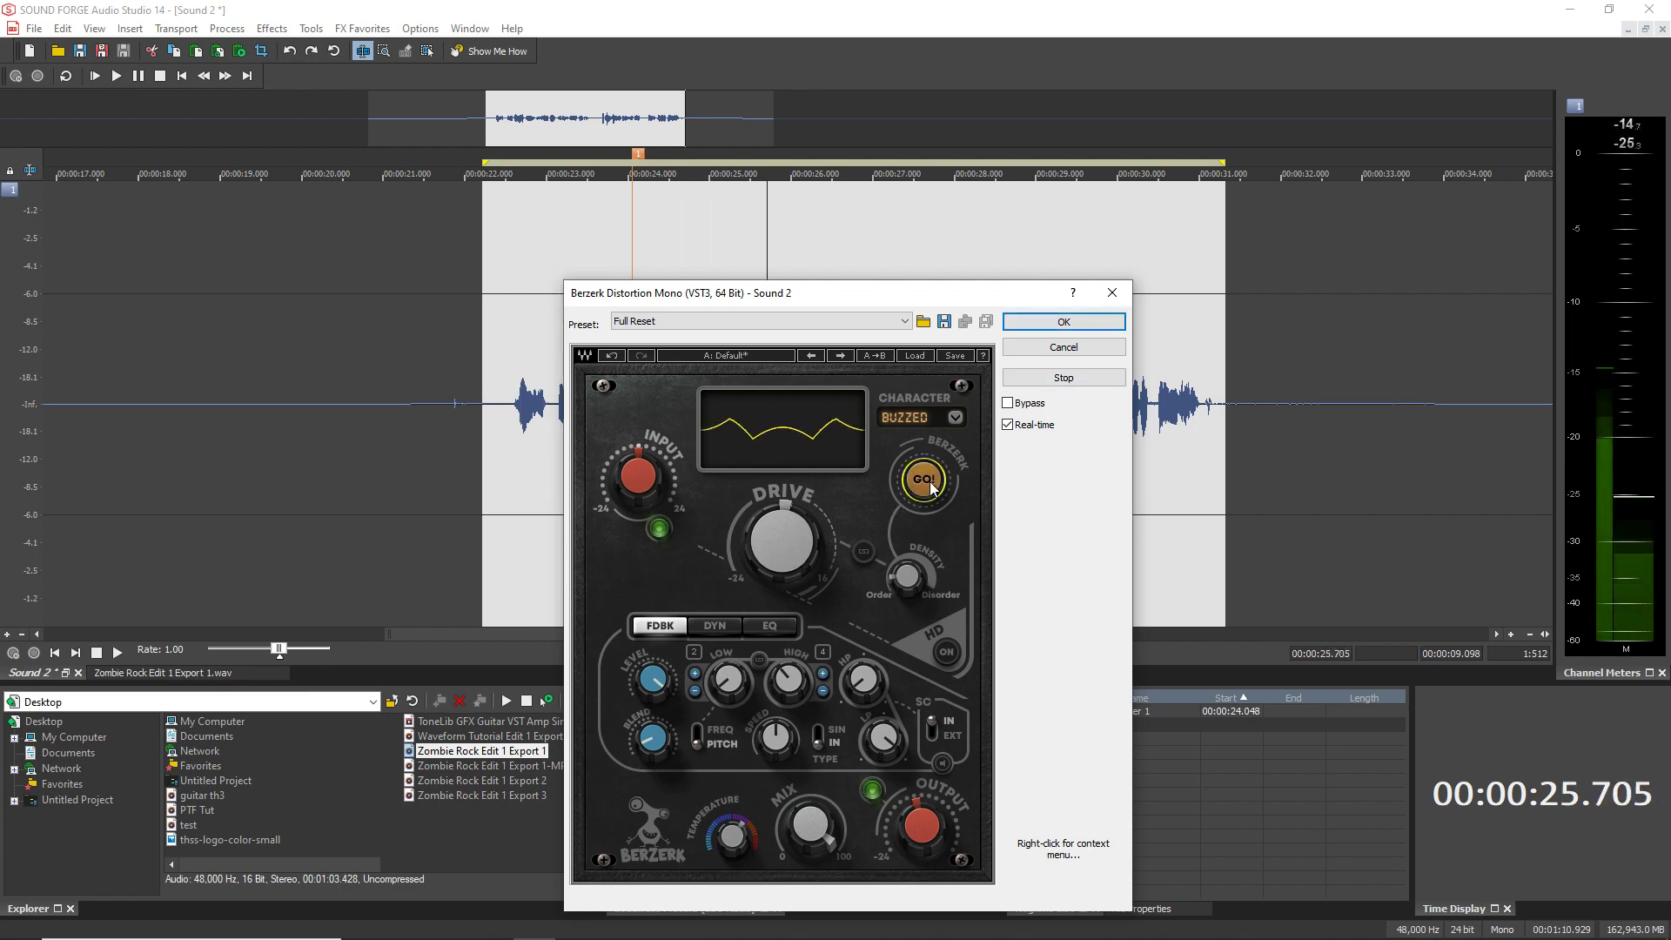
{"action": "mouse_move", "coordinate": [786, 558]}
{"action": "left_mouse_down"}
{"action": "mouse_move", "coordinate": [776, 545]}
{"action": "mouse_move", "coordinate": [788, 572]}
{"action": "left_mouse_up"}
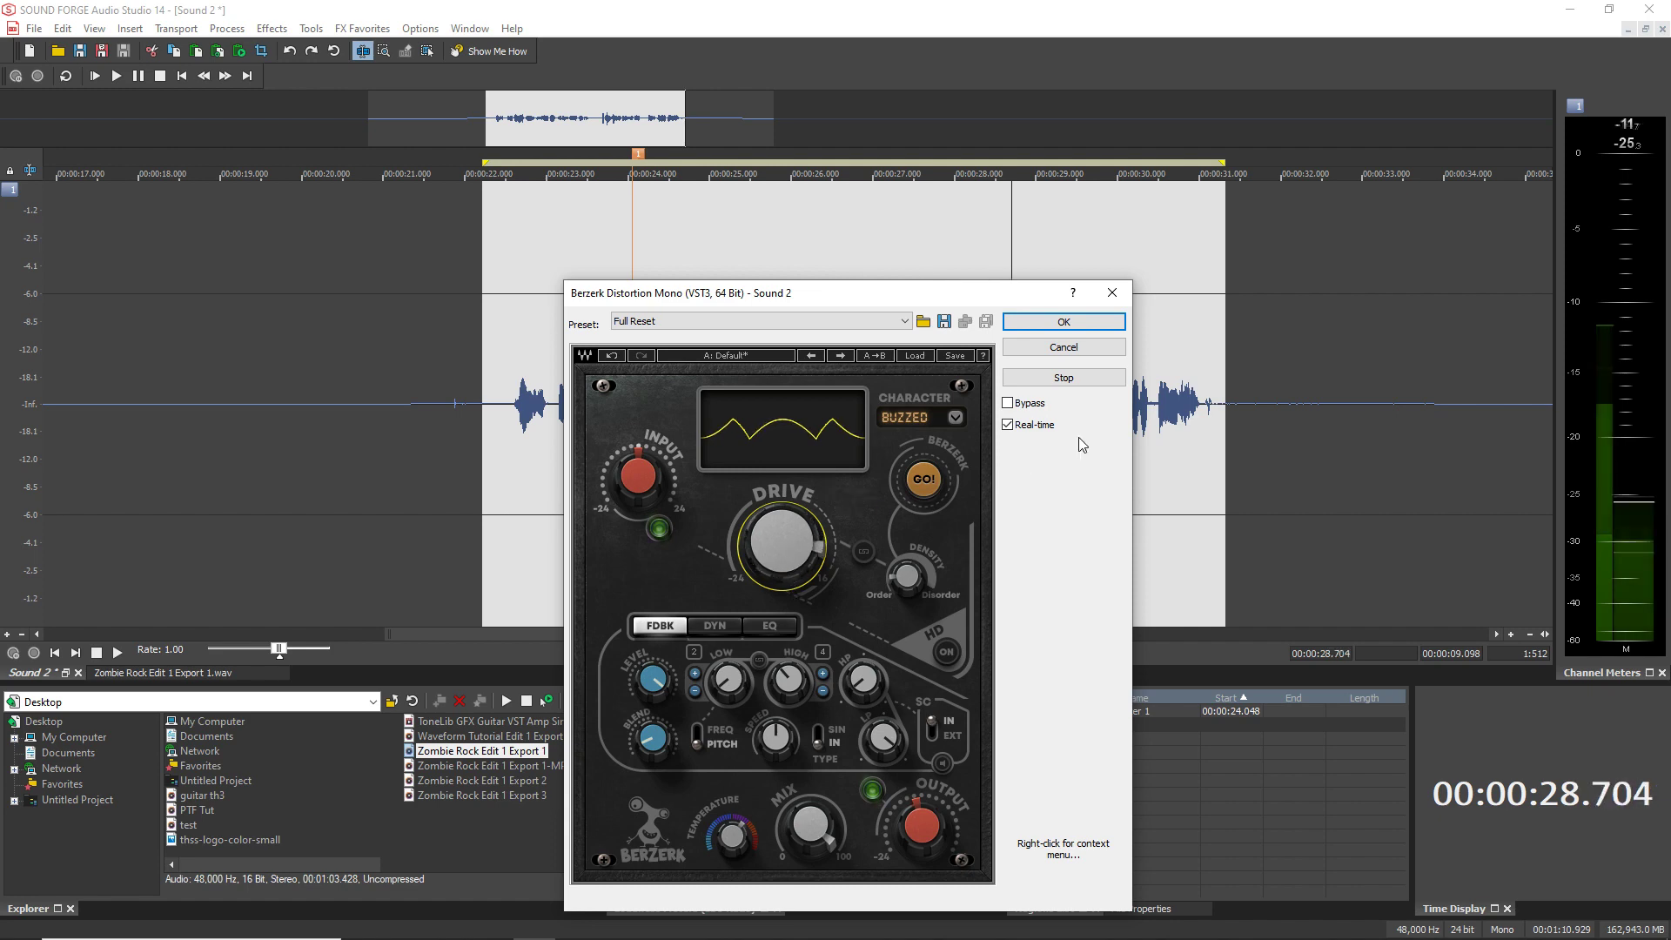
{"action": "left_click", "coordinate": [1079, 377]}
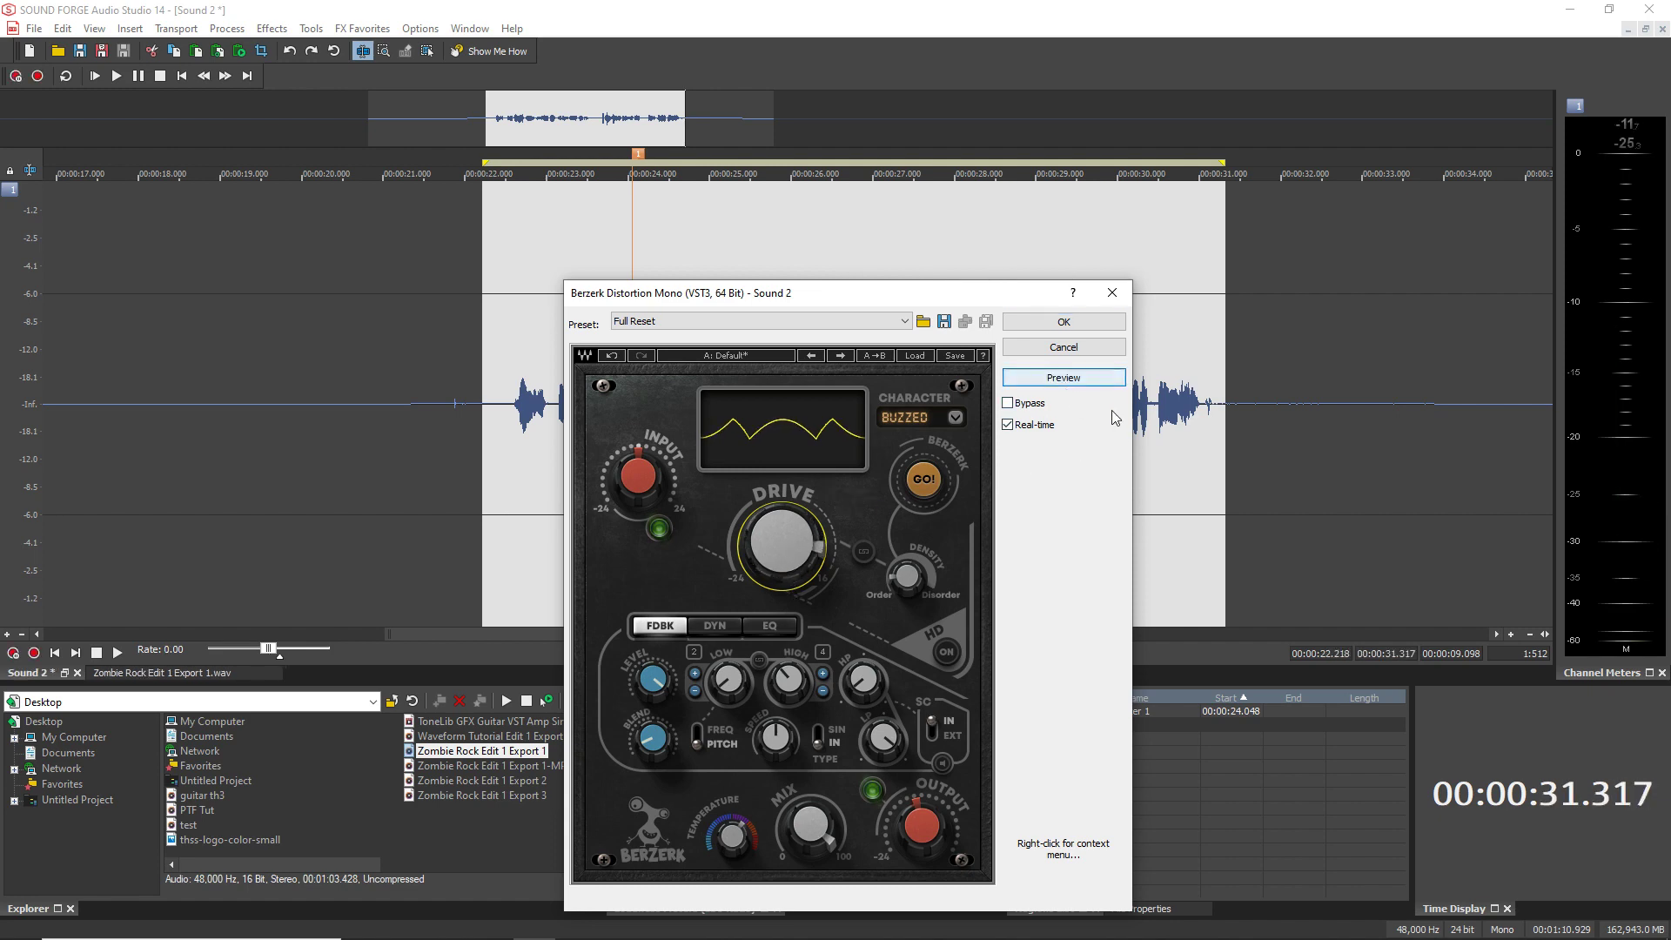
{"action": "left_click", "coordinate": [1064, 321]}
Step: Play back the distorted speech from 22.538 s, then select the spoken section
{"action": "left_click", "coordinate": [508, 384]}
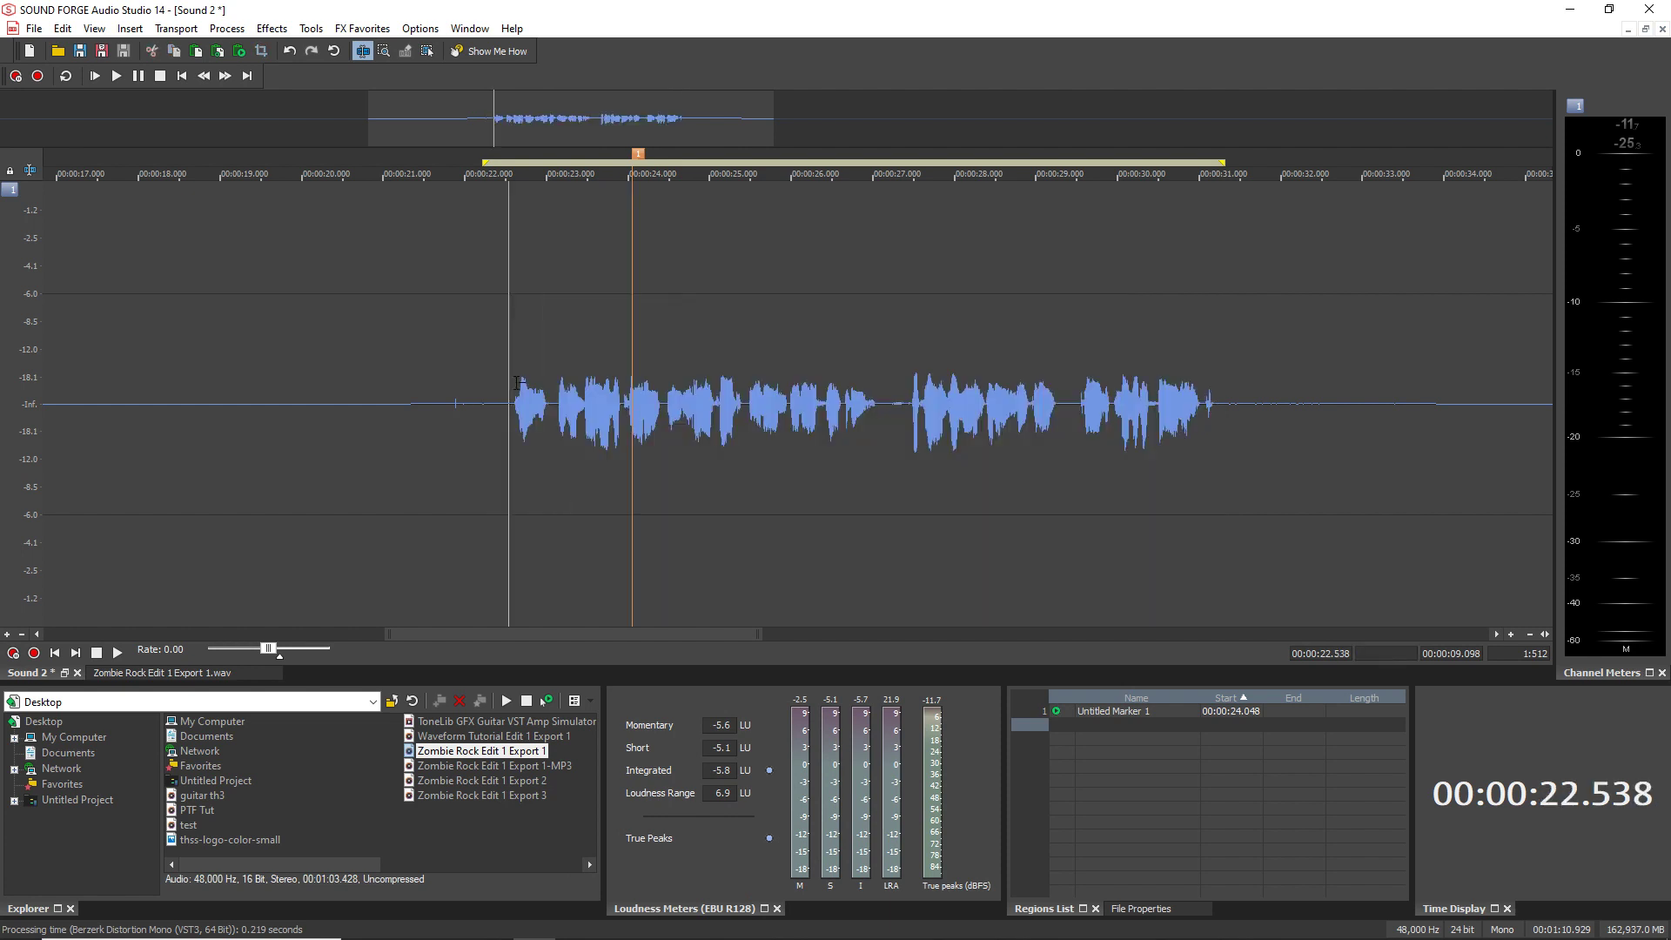
{"action": "key", "text": "space"}
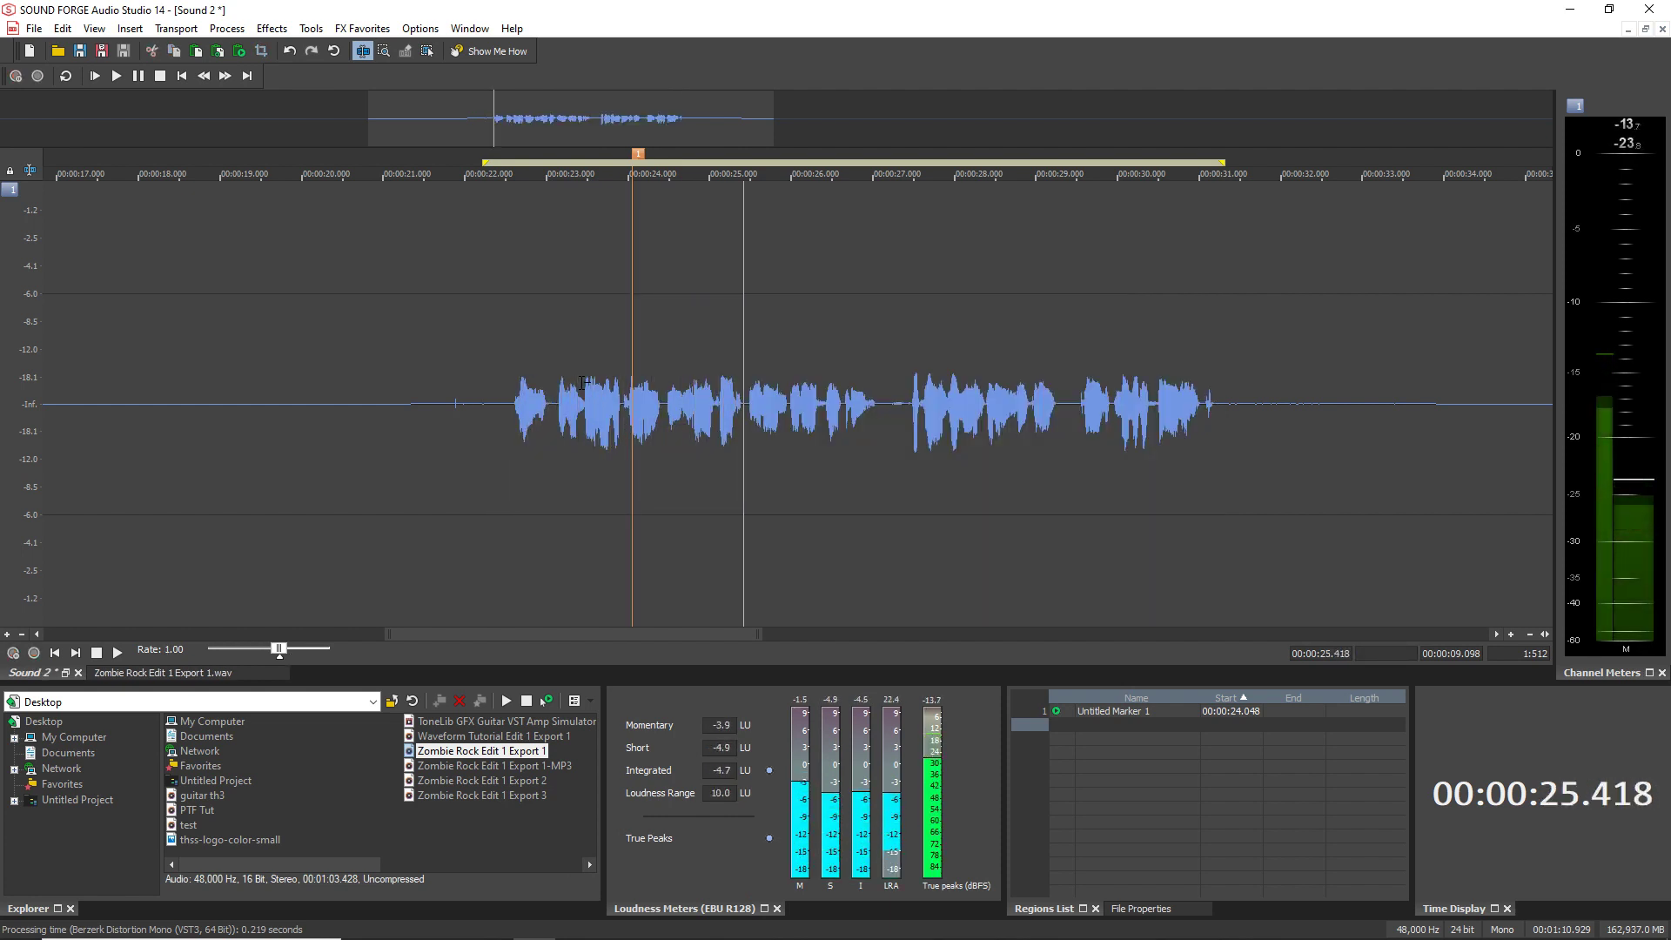
{"action": "key", "text": "space"}
{"action": "left_click", "coordinate": [491, 409]}
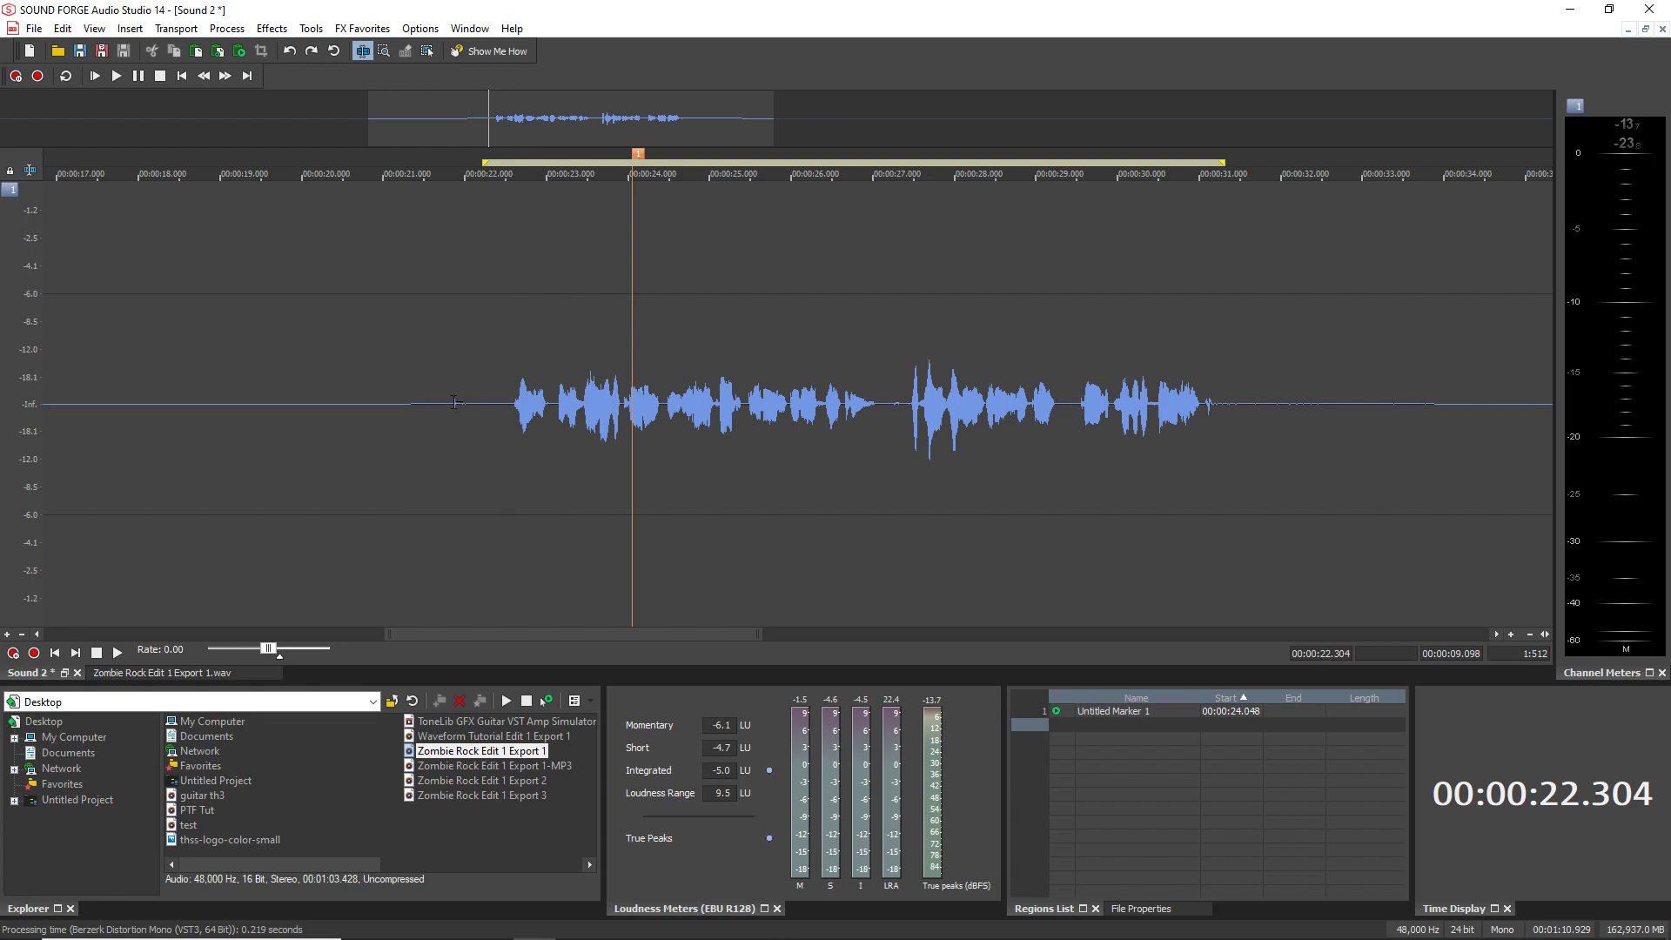
{"action": "left_click_drag", "start_coordinate": [455, 402], "coordinate": [1230, 466]}
Step: Open Ozone 9 Elements from the iZotope favourites and move its window left
{"action": "left_click", "coordinate": [576, 405]}
{"action": "left_click", "coordinate": [374, 29]}
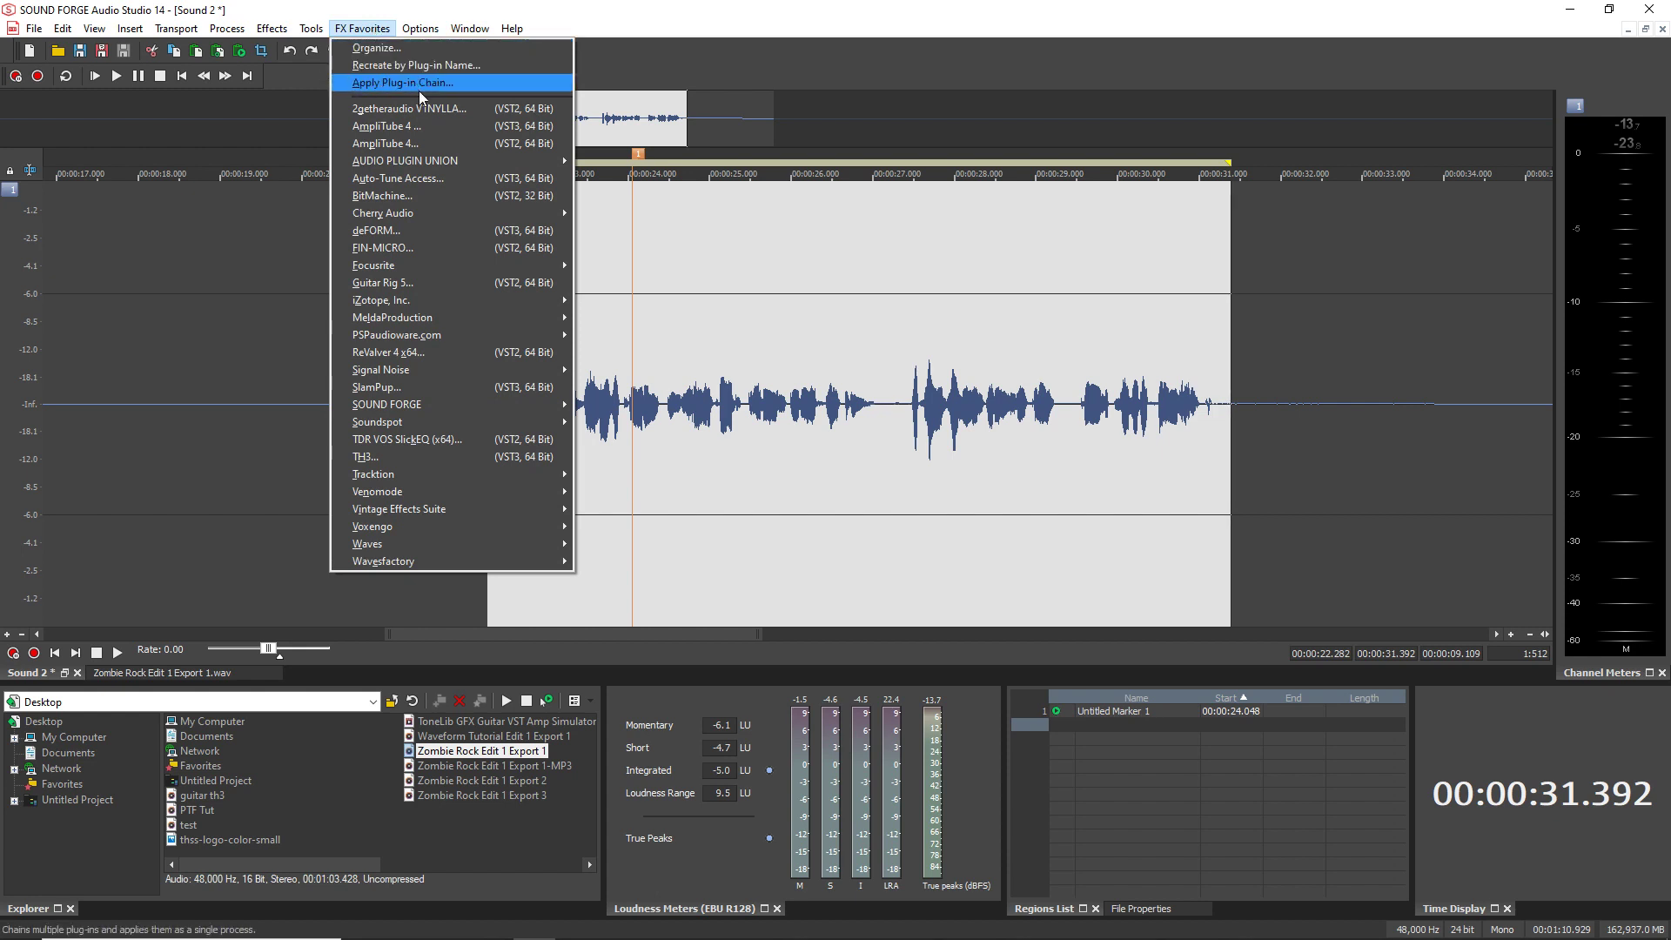
{"action": "mouse_move", "coordinate": [461, 299]}
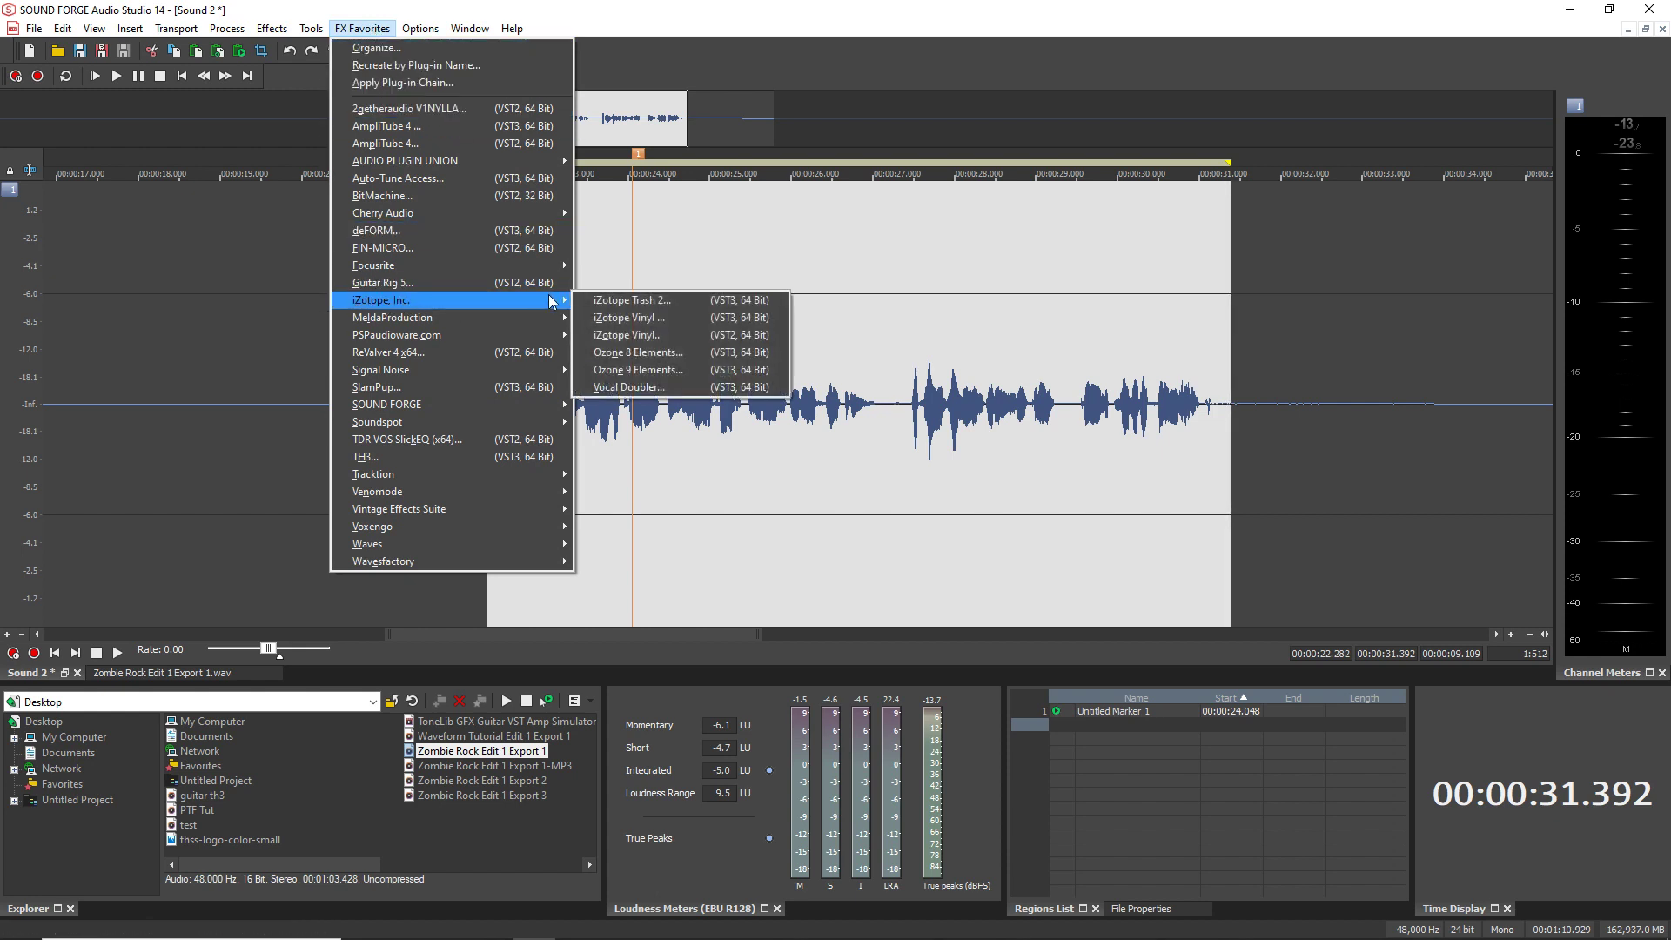
{"action": "left_click", "coordinate": [641, 370]}
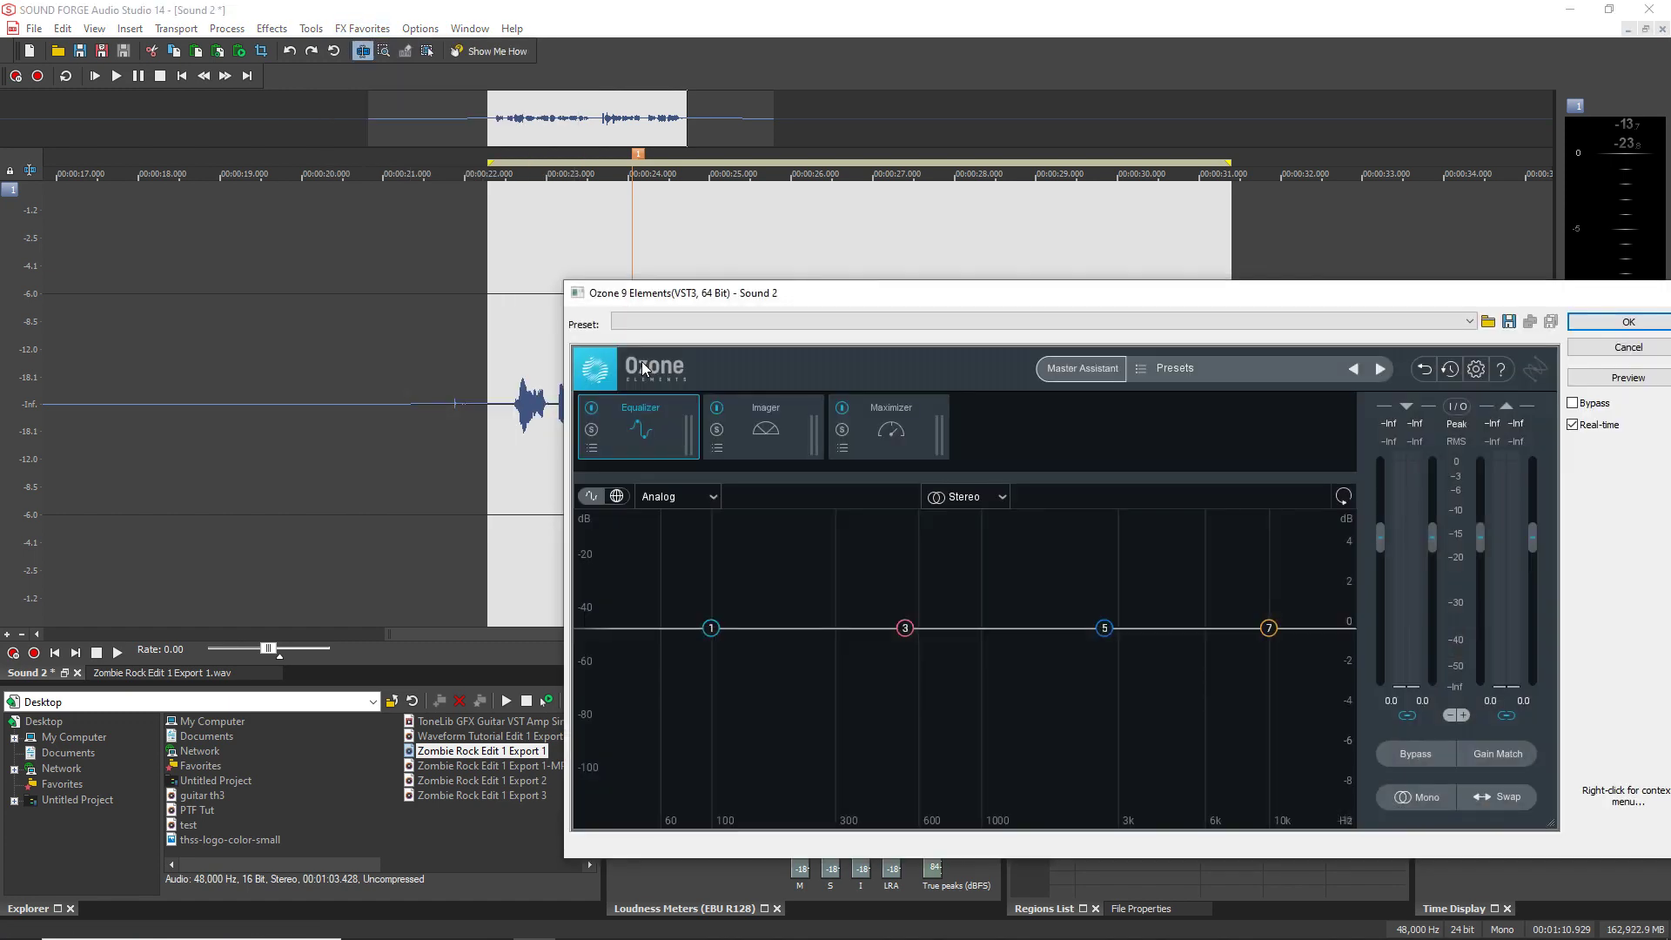
{"action": "left_click_drag", "start_coordinate": [895, 293], "coordinate": [710, 285]}
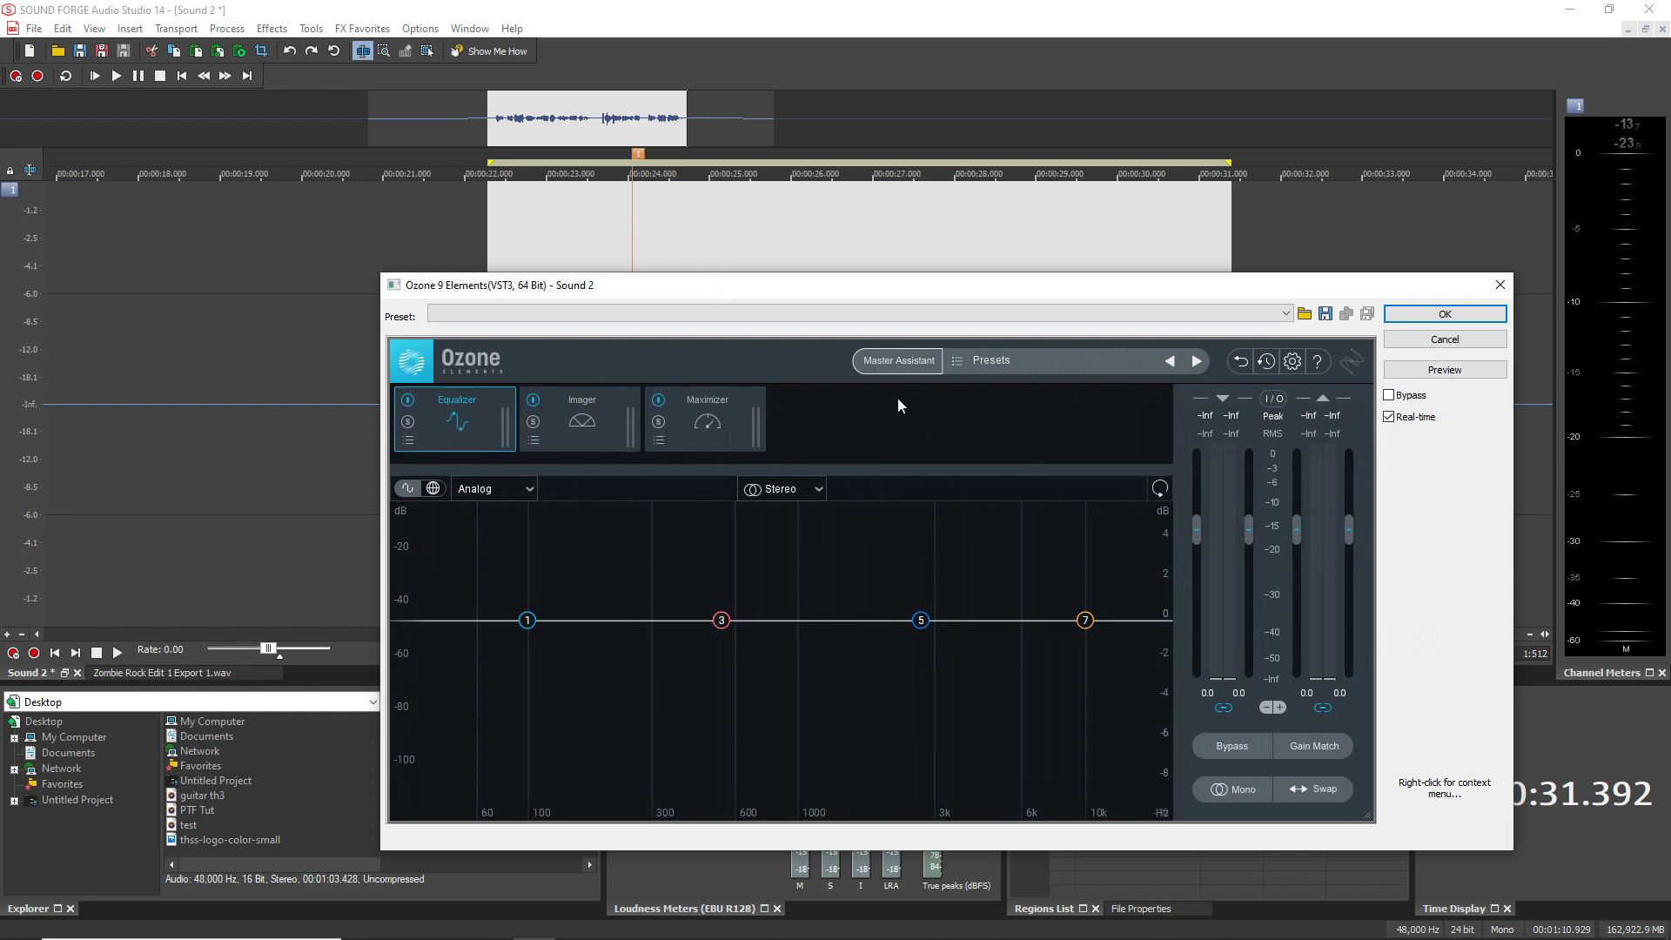
Step: Browse Ozone's All-Purpose Mastering presets, then launch Master Assistant
{"action": "left_click", "coordinate": [964, 361]}
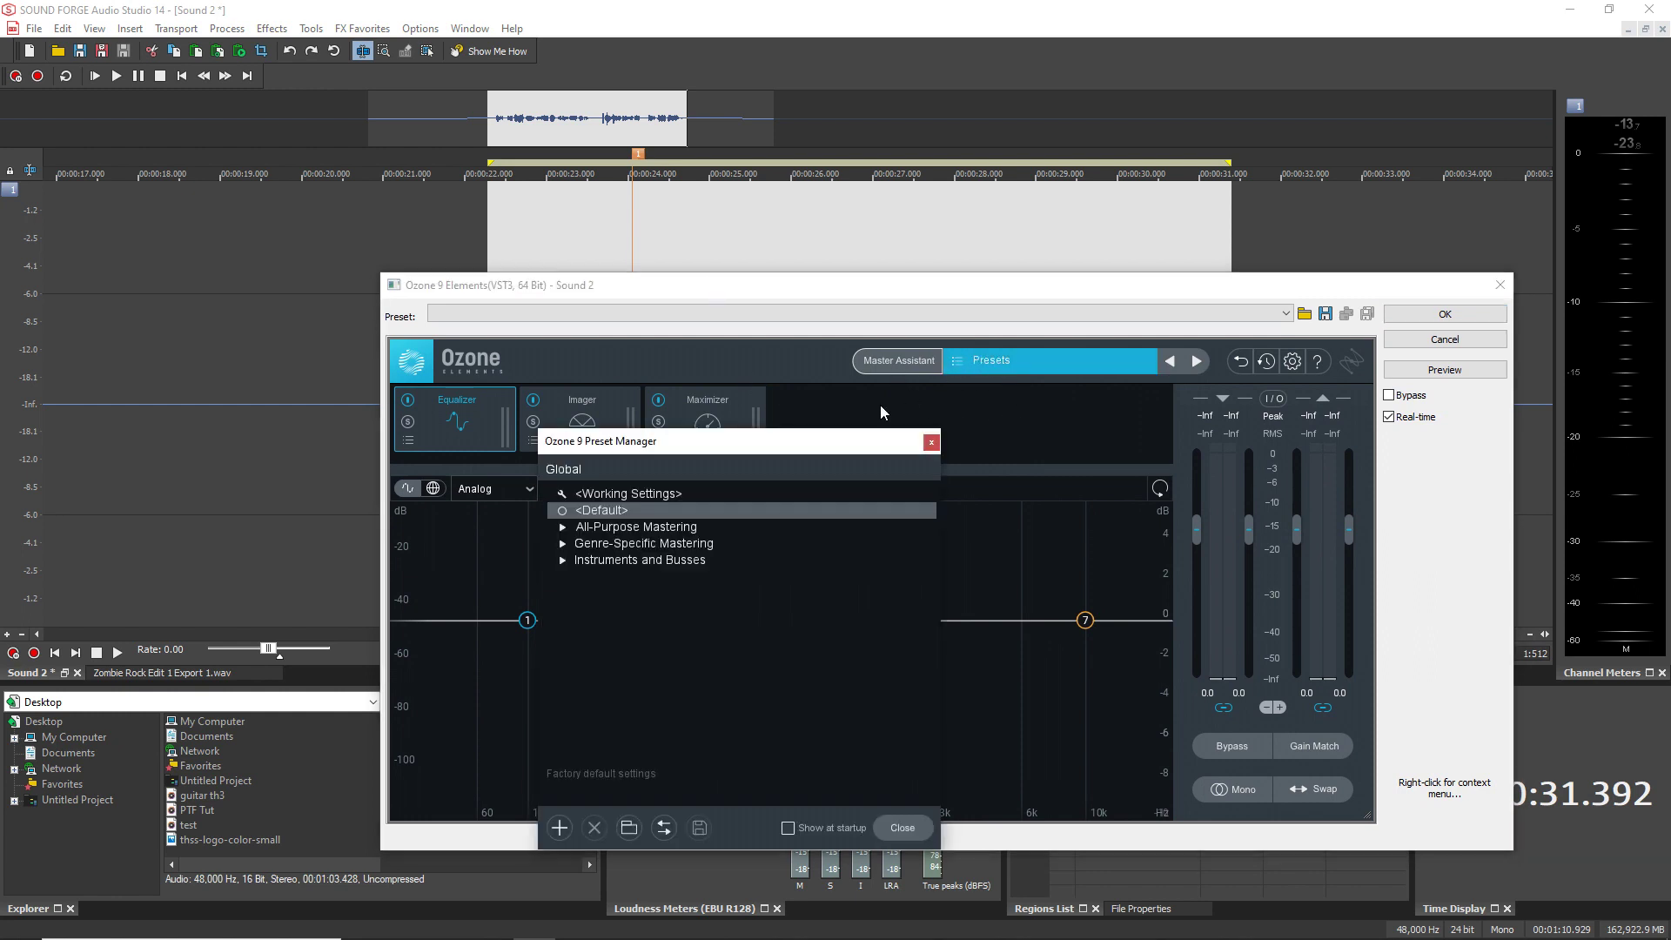
{"action": "left_click", "coordinate": [563, 527]}
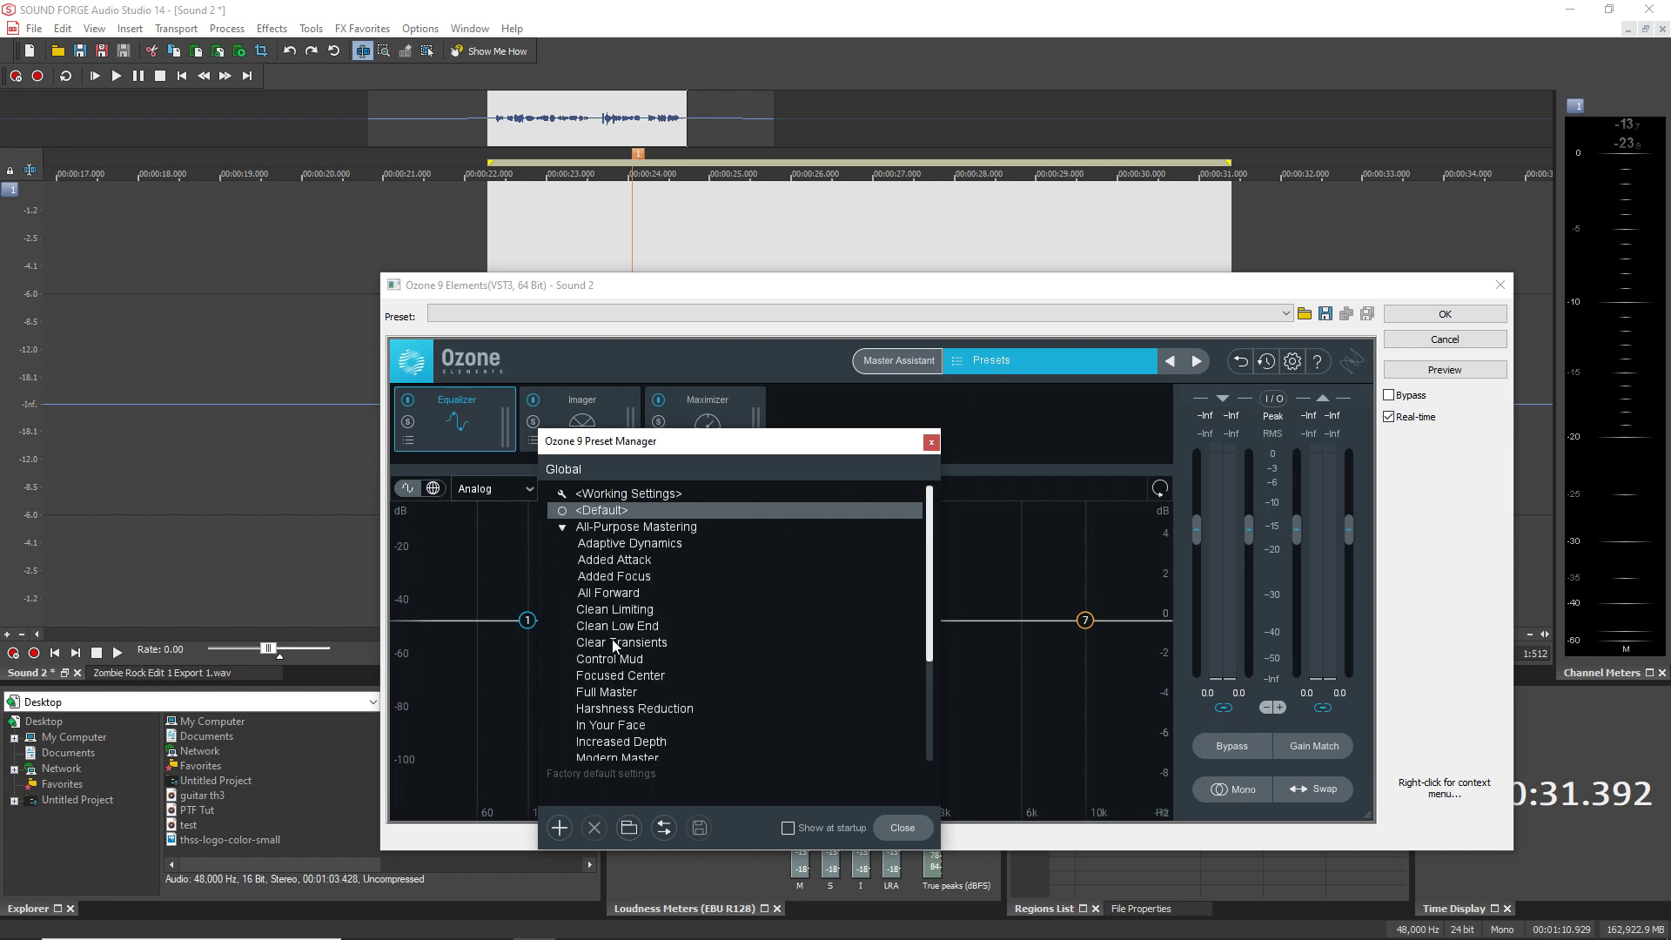
{"action": "left_click", "coordinate": [900, 828]}
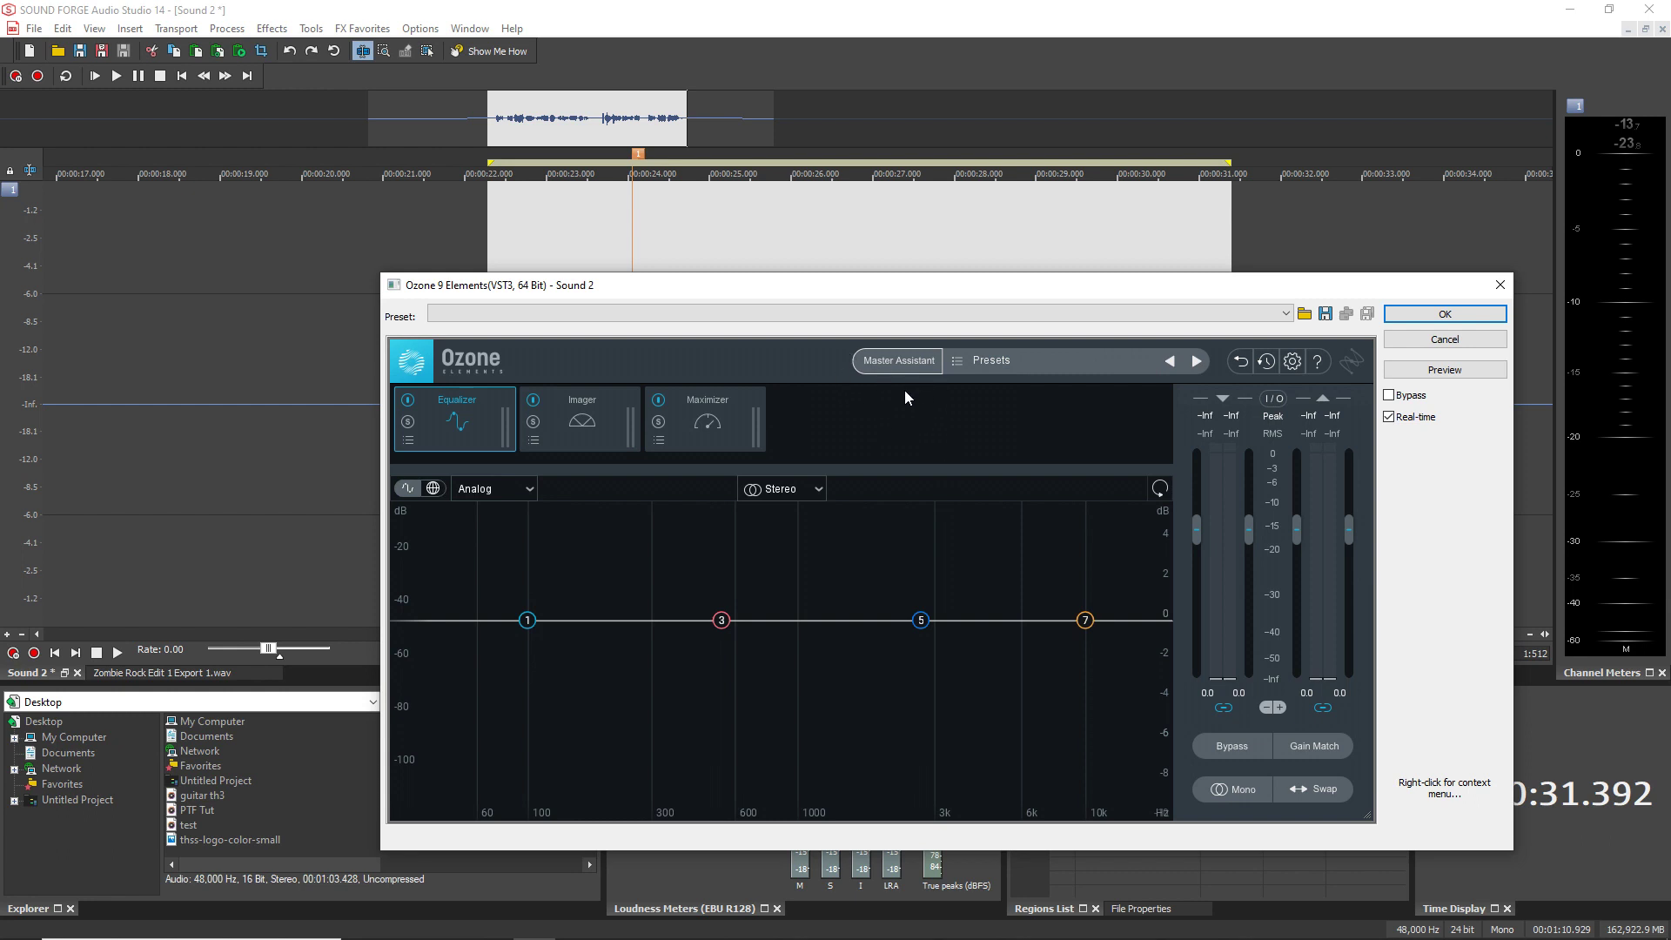
{"action": "left_click", "coordinate": [892, 363]}
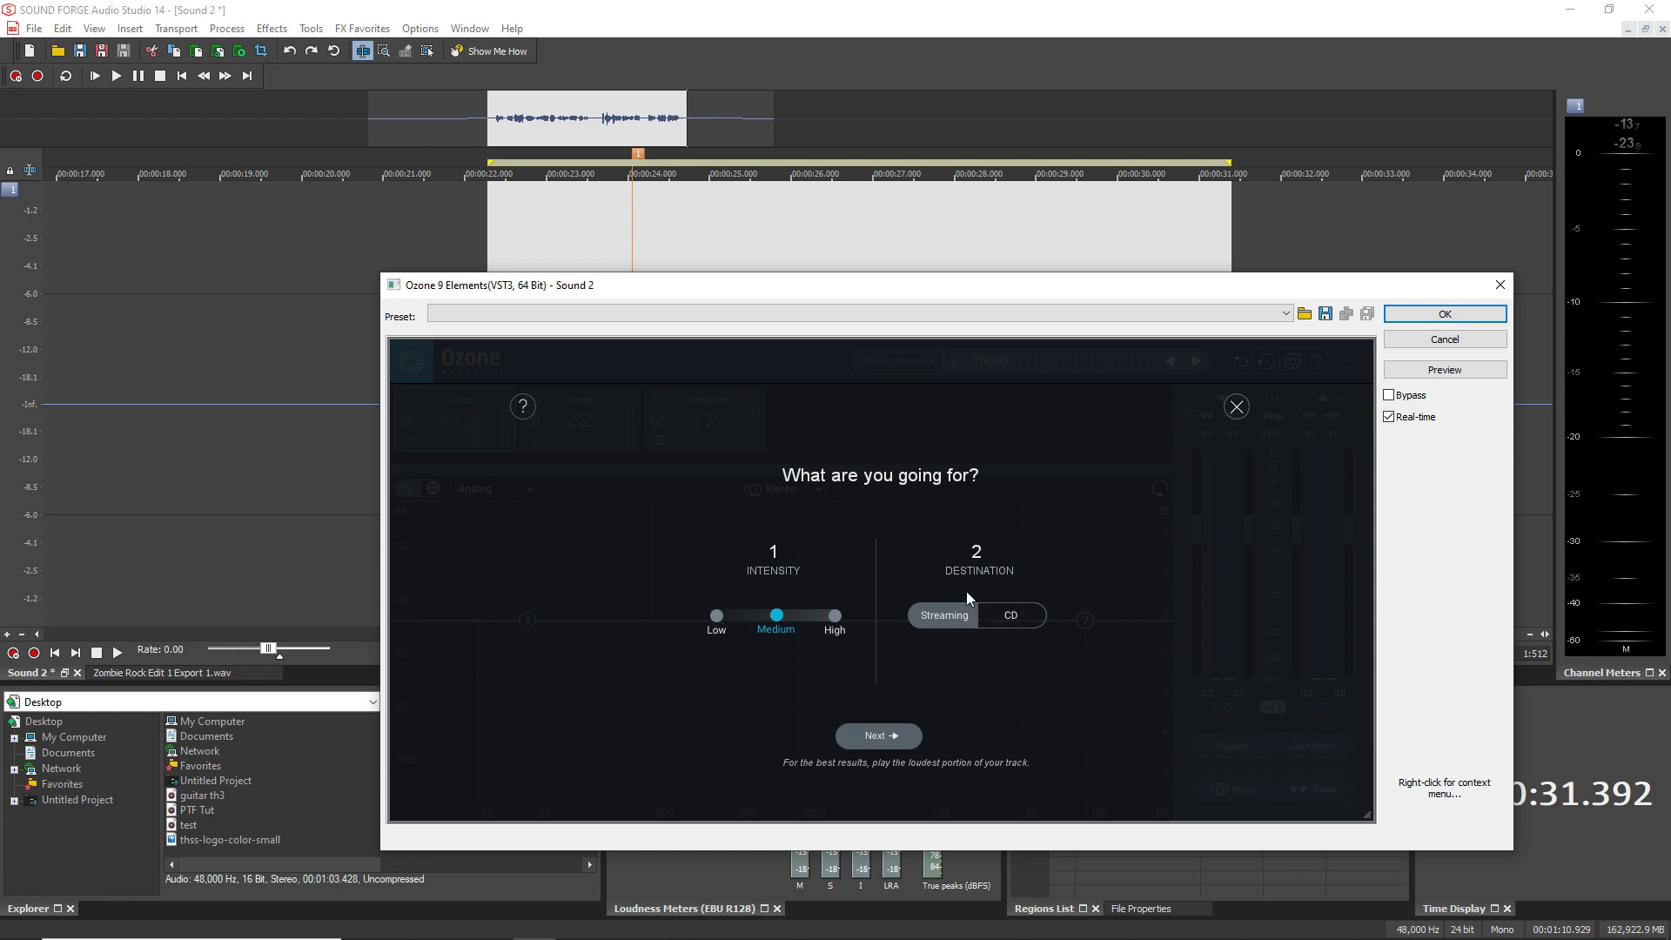
Step: Have Ozone's Master Assistant analyse the selection for Streaming, accept its suggestion and preview the result
{"action": "left_click", "coordinate": [1018, 613]}
{"action": "left_click", "coordinate": [955, 612]}
{"action": "left_click", "coordinate": [870, 736]}
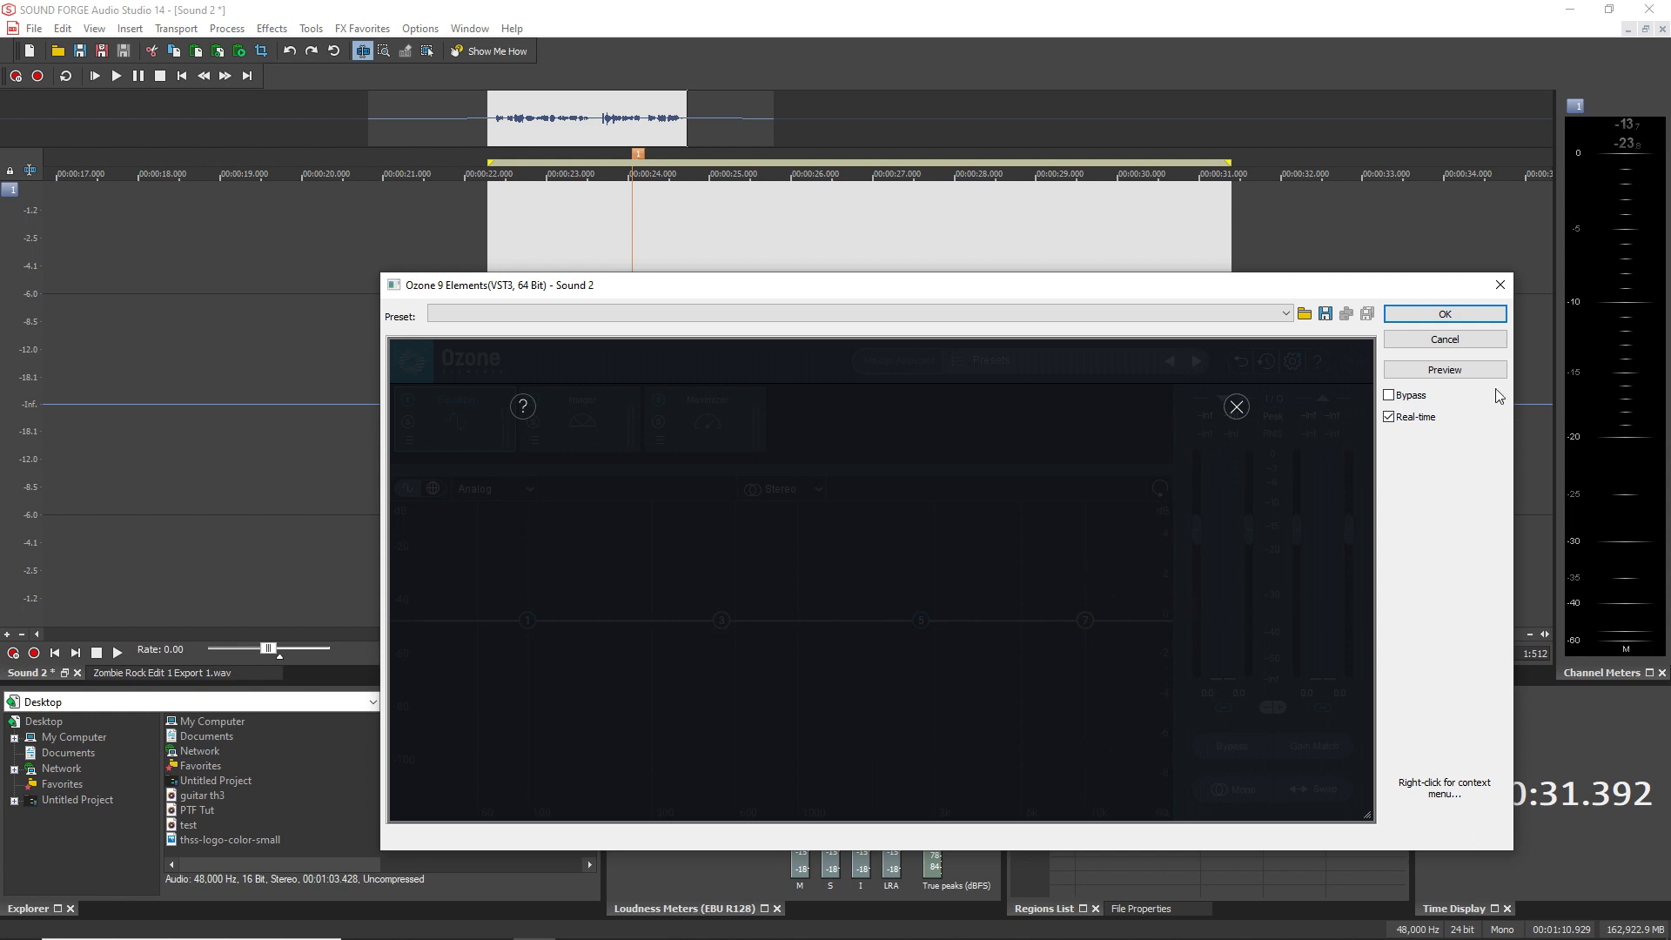
{"action": "left_click", "coordinate": [1458, 376]}
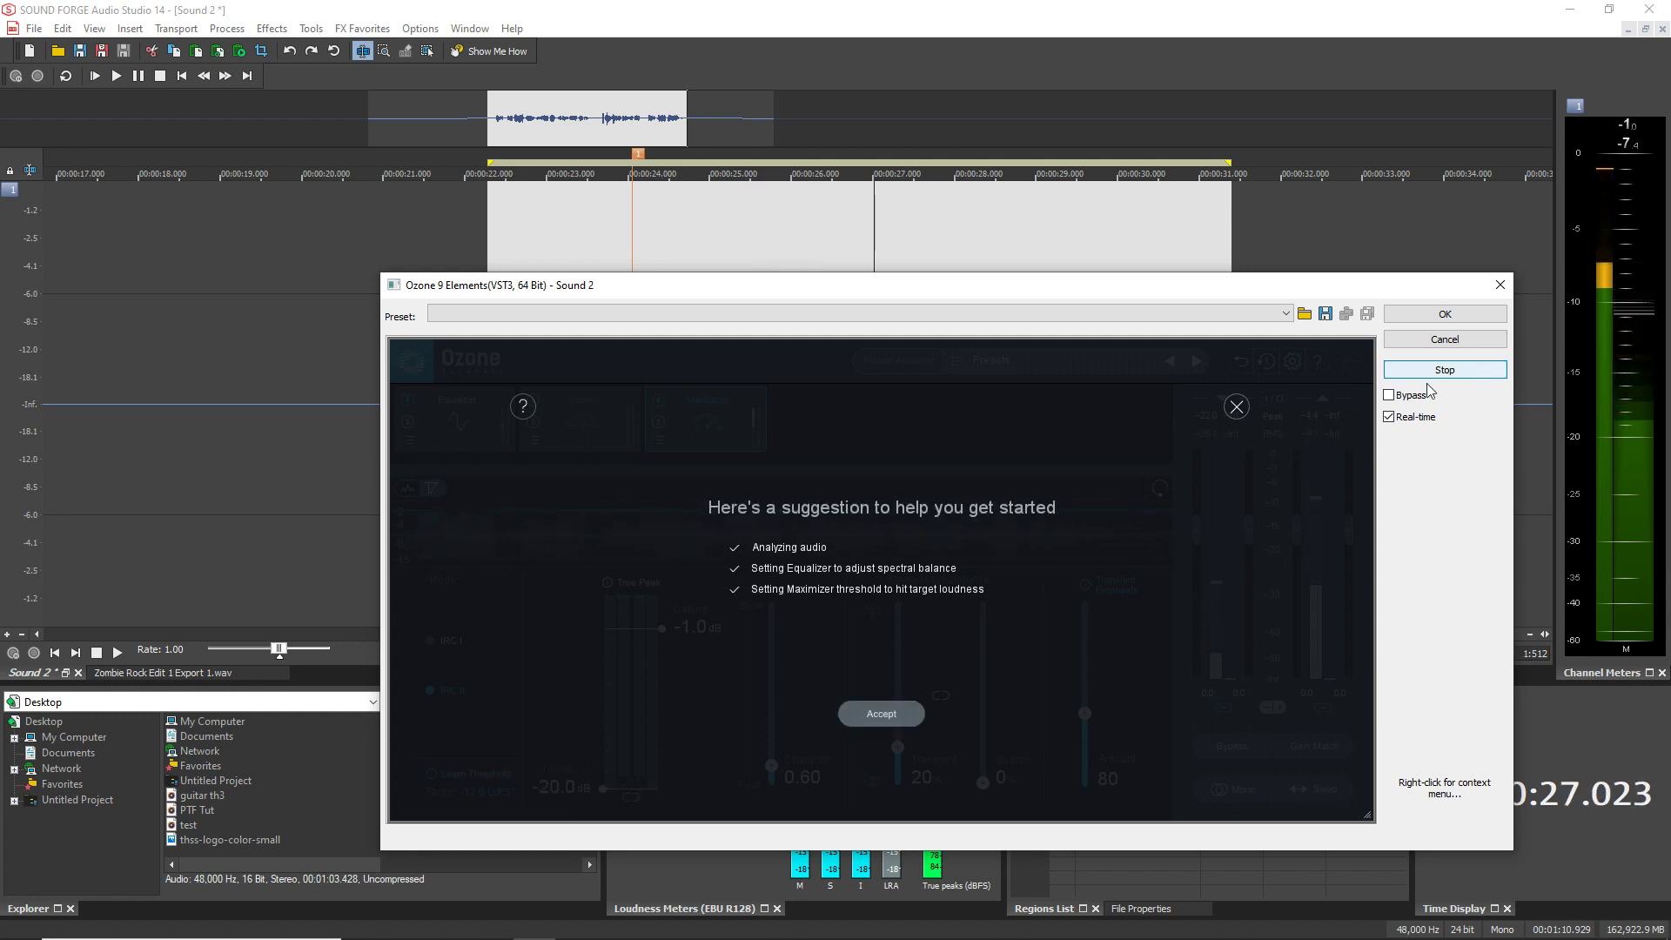
{"action": "left_click", "coordinate": [1442, 373]}
{"action": "left_click", "coordinate": [900, 710]}
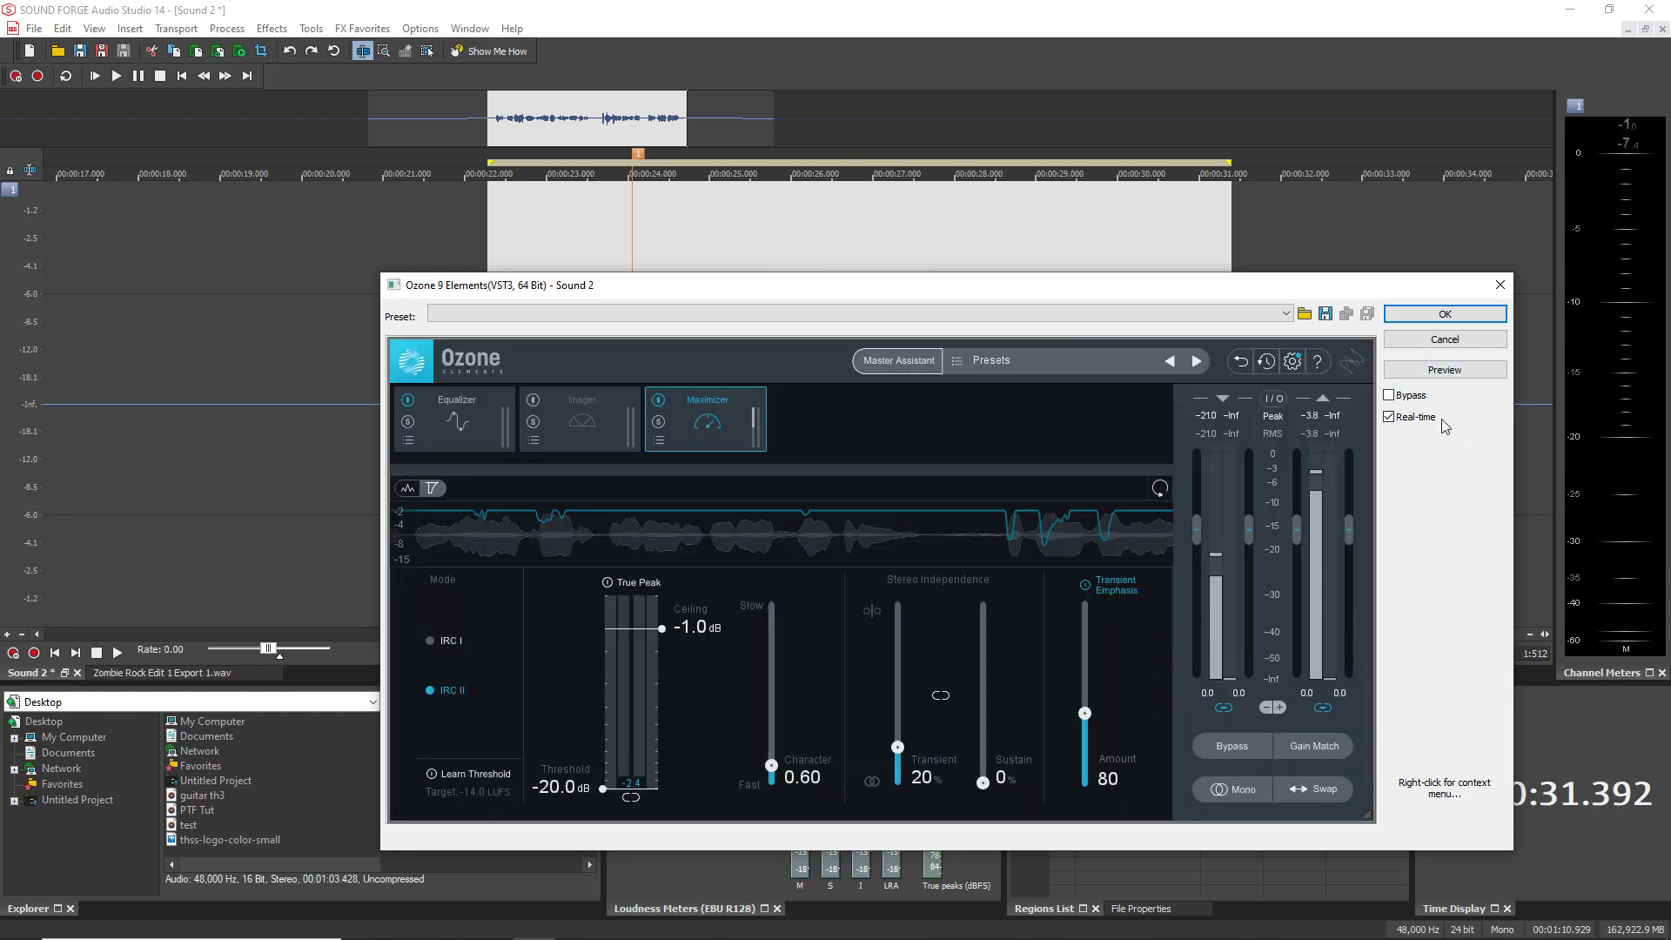
{"action": "left_click", "coordinate": [1469, 374]}
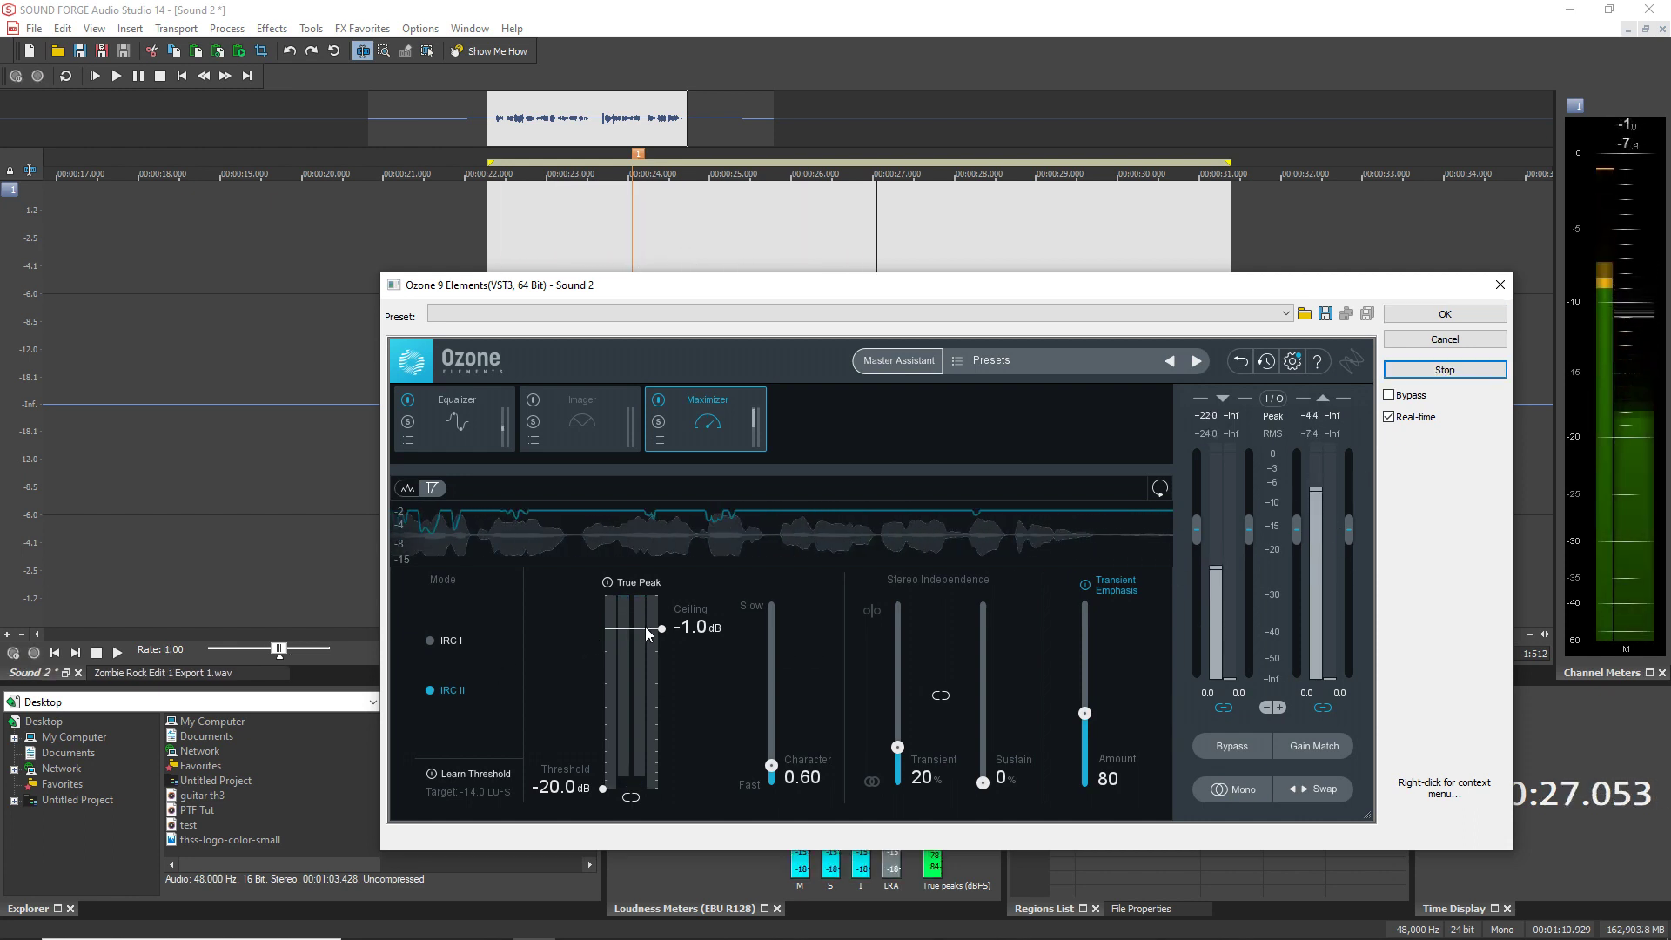
Step: Lower the Maximizer ceiling to -2.9 dB and the output gain to -4.3 dB, then apply
{"action": "left_click_drag", "start_coordinate": [645, 626], "coordinate": [644, 668]}
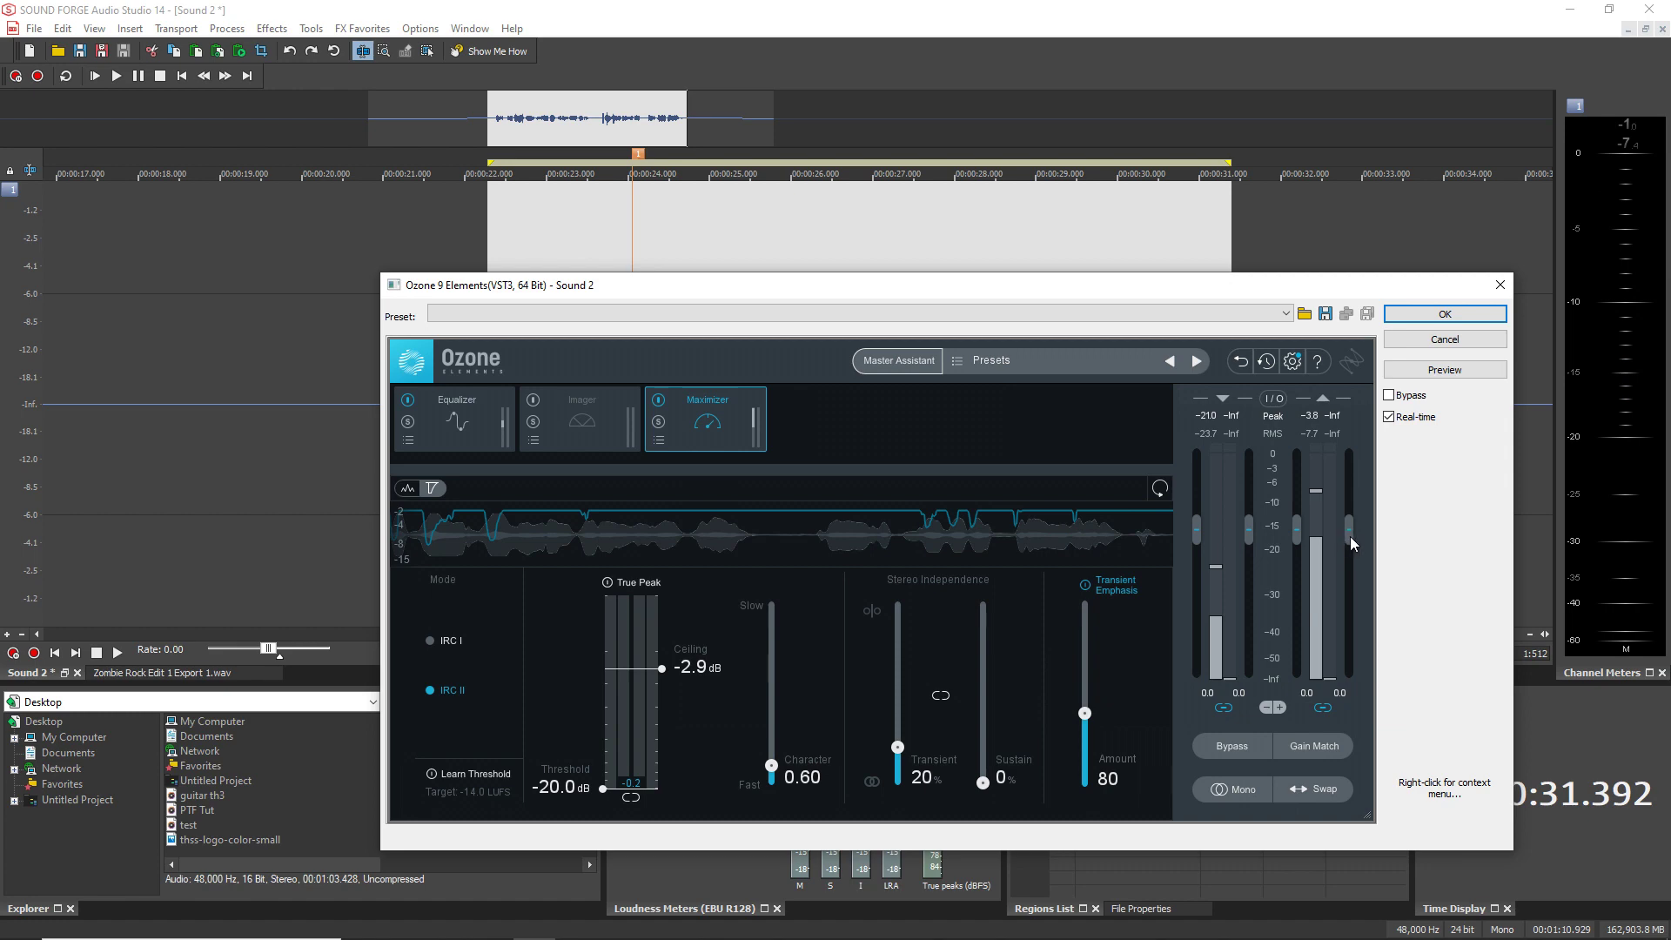
{"action": "left_click_drag", "start_coordinate": [1349, 536], "coordinate": [1350, 564]}
{"action": "left_click", "coordinate": [1459, 315]}
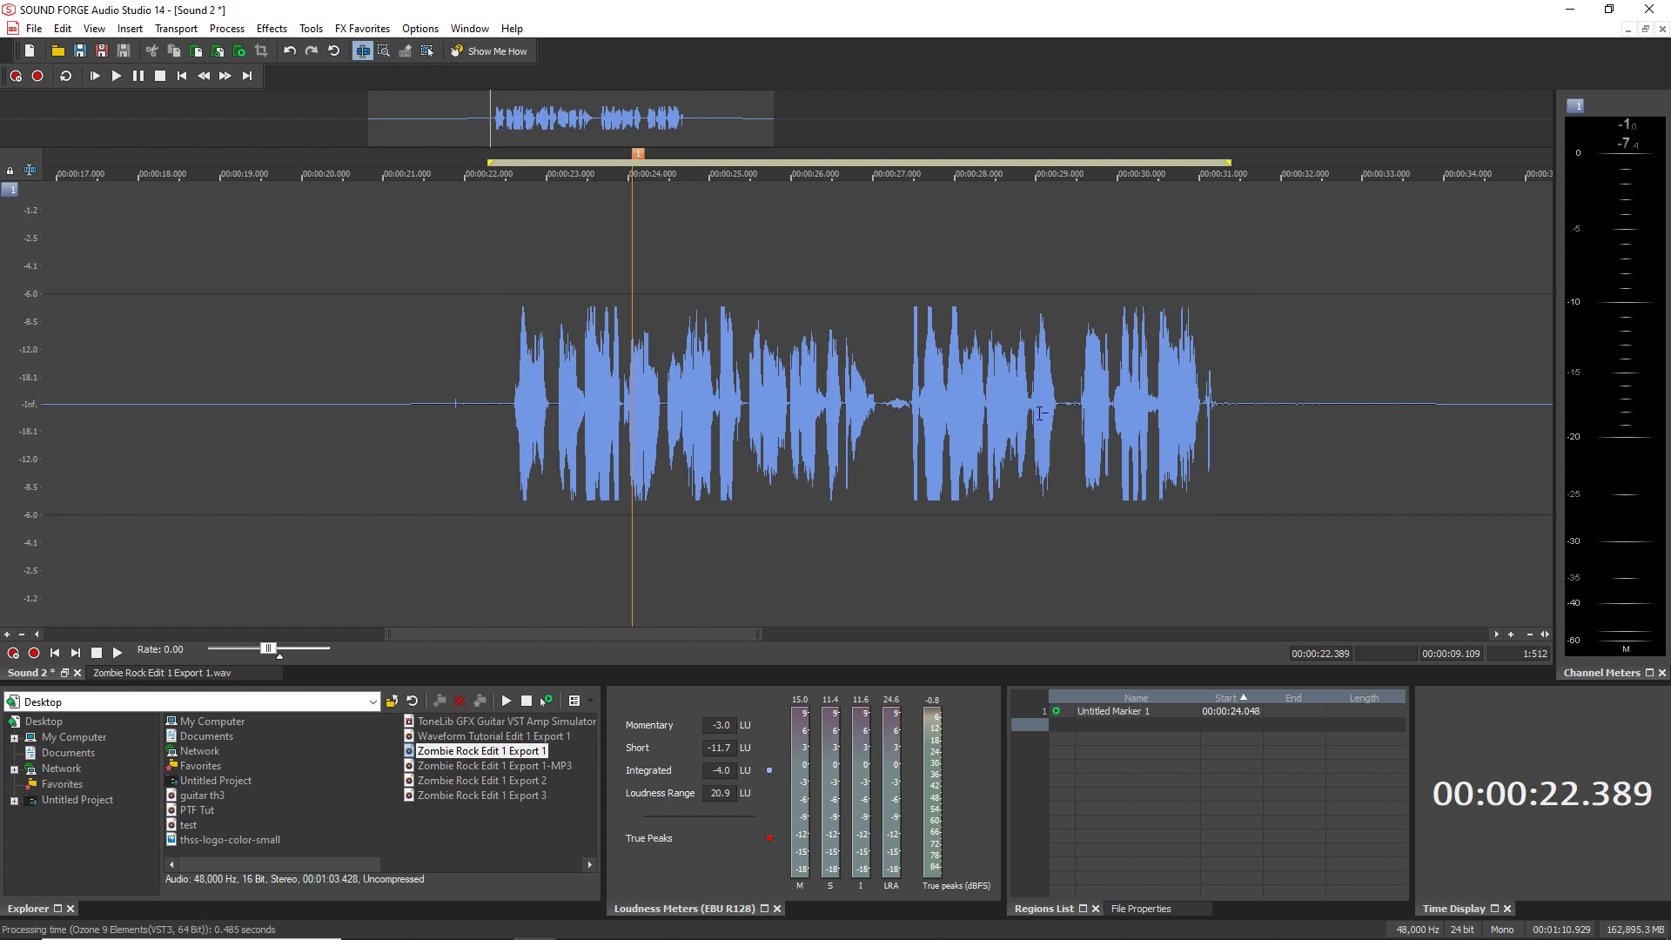
Step: Play the mastered speech briefly, then undo the Ozone processing to restore the original levels
{"action": "key", "text": "space"}
{"action": "key", "text": "ctrl+z"}
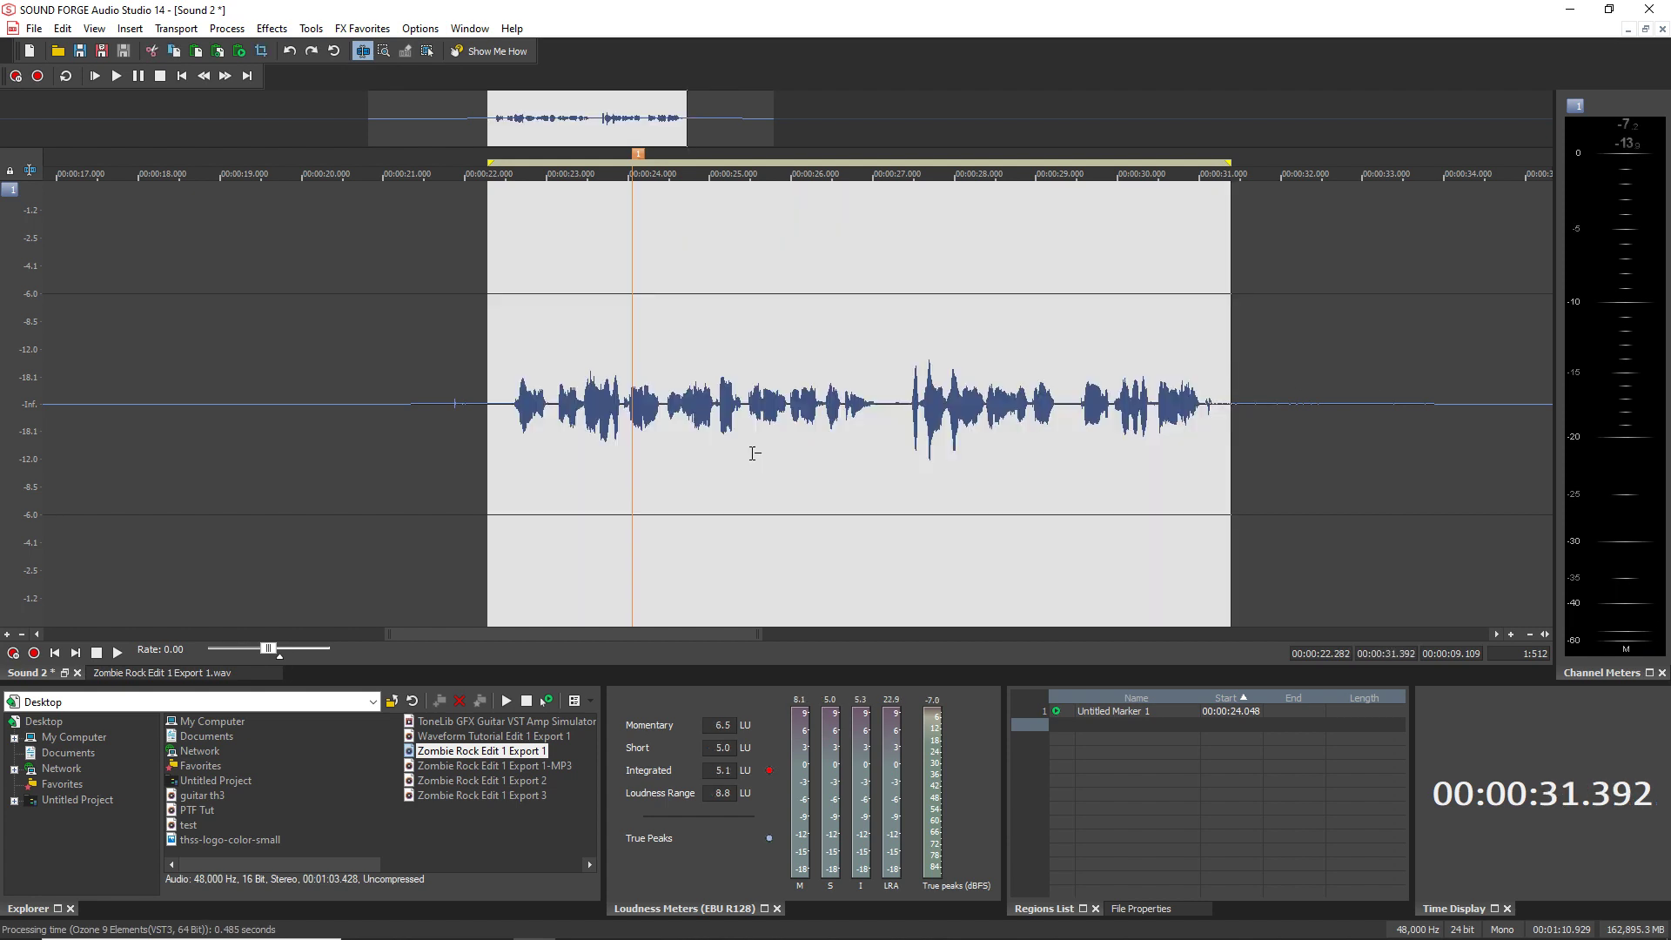